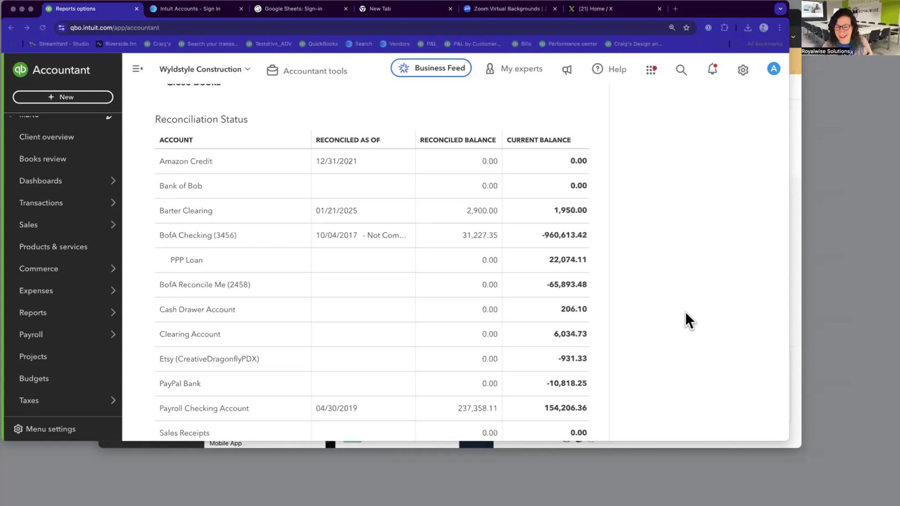
- Open the company's Audit Log and highlight the user name on the most recent sign-in entry
mouse_move(97, 294)
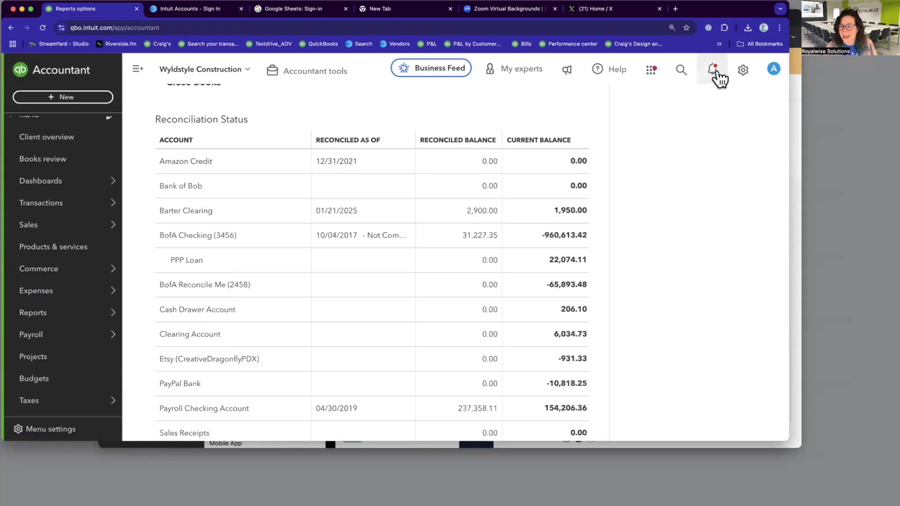
left_click(743, 72)
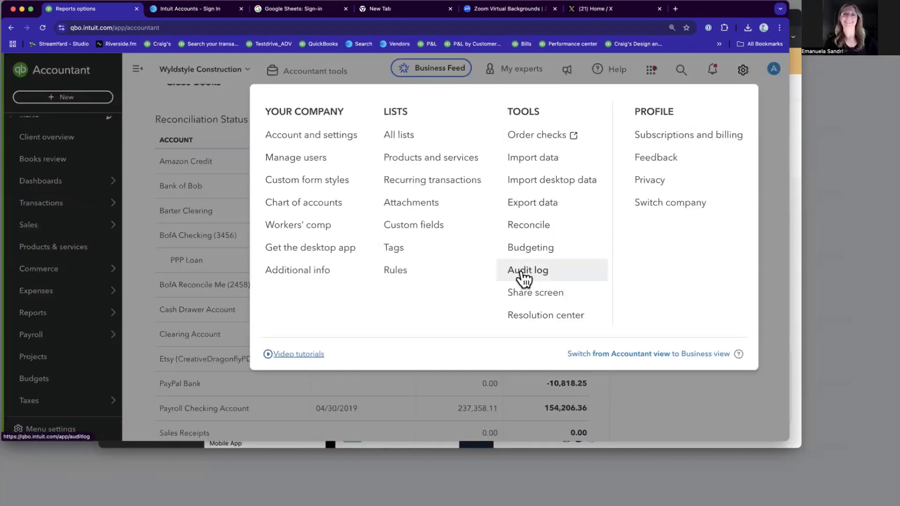
left_click(524, 279)
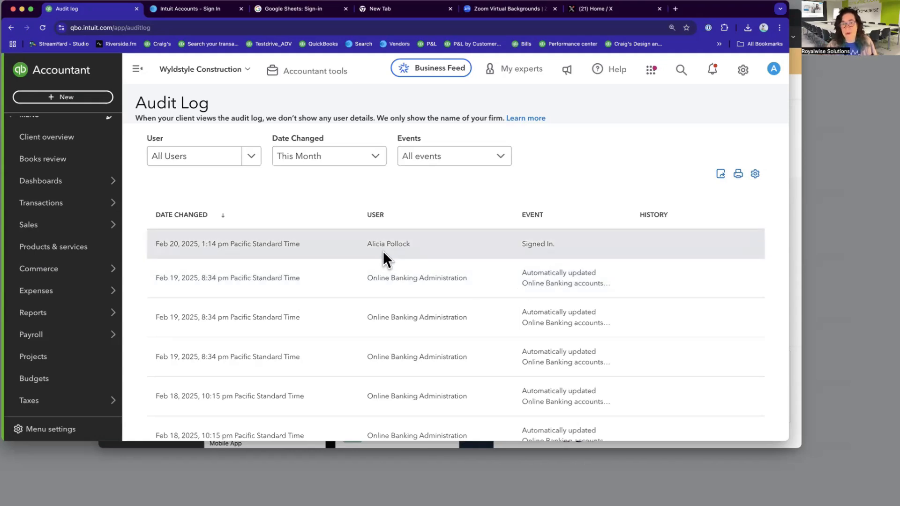
left_click_drag(368, 244, 411, 244)
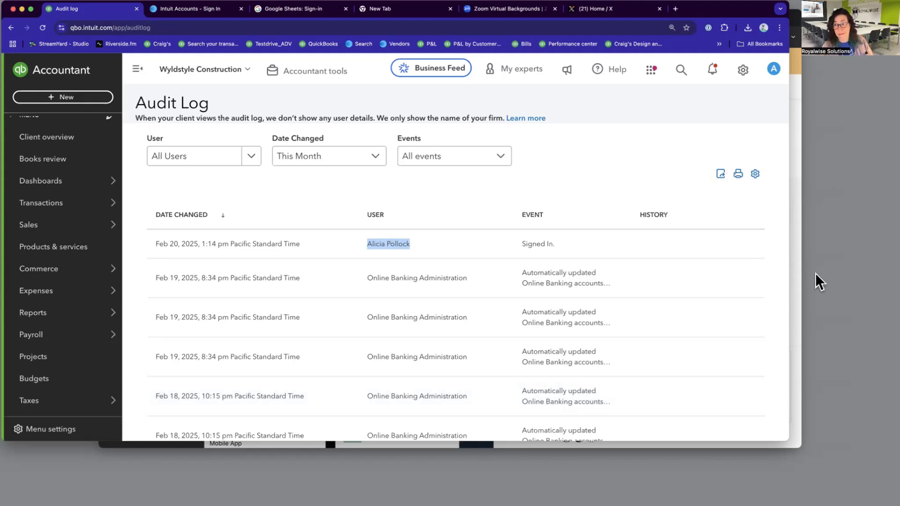
left_click(815, 274)
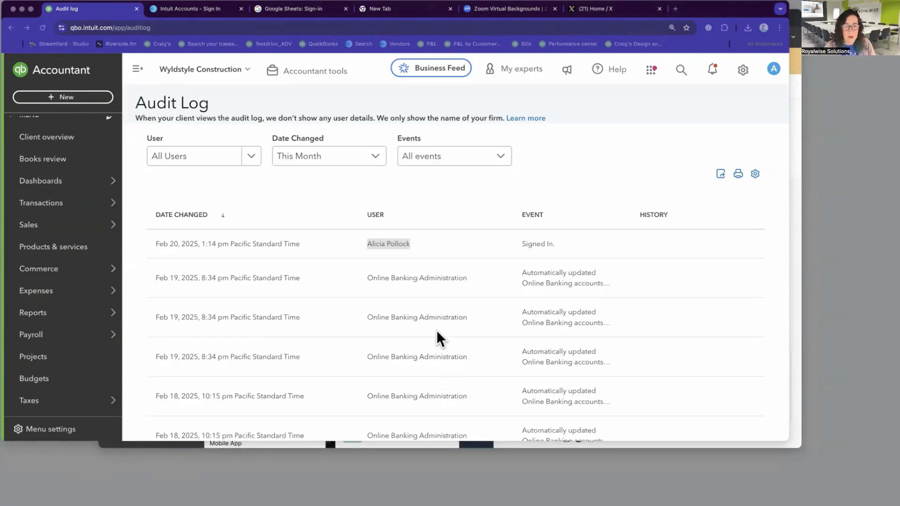
- Examine this month's audit log entries, highlighting the System Administration and Online Banking Administration users
scroll(436, 336, "down", 10)
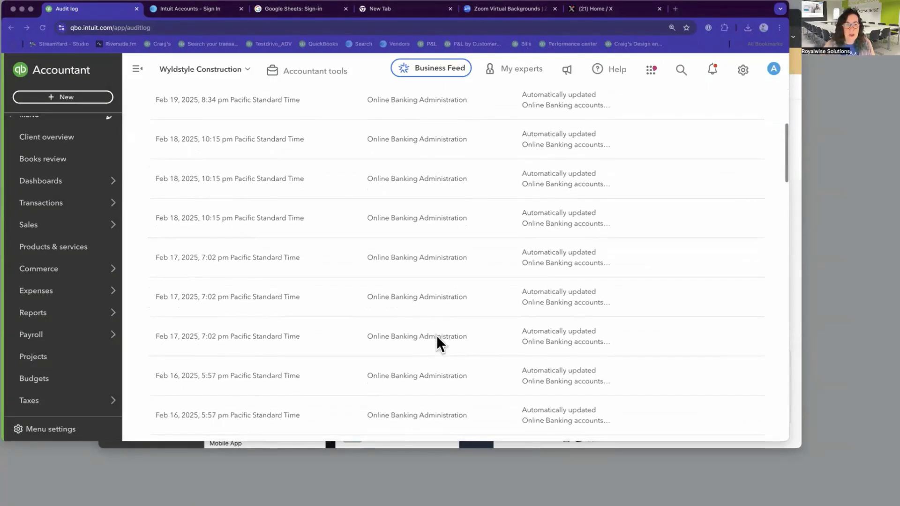
scroll(437, 336, "up", 10)
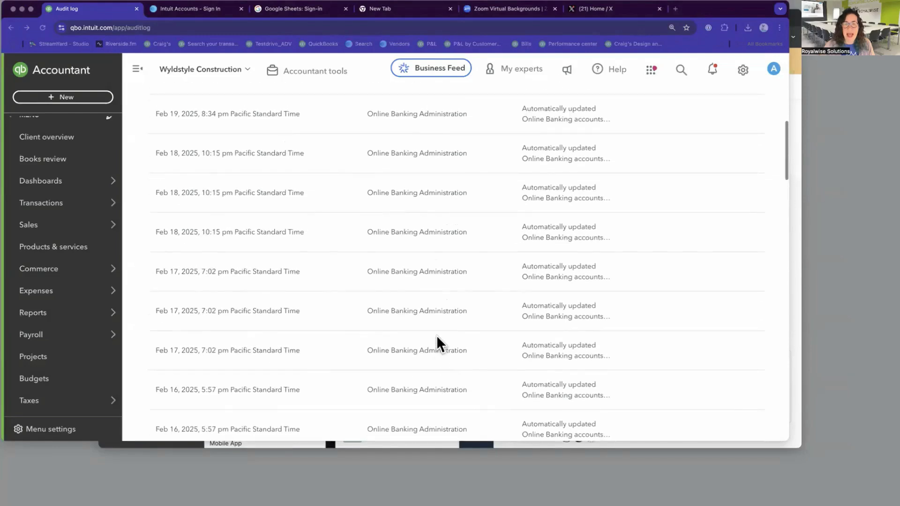
scroll(437, 343, "down", 1)
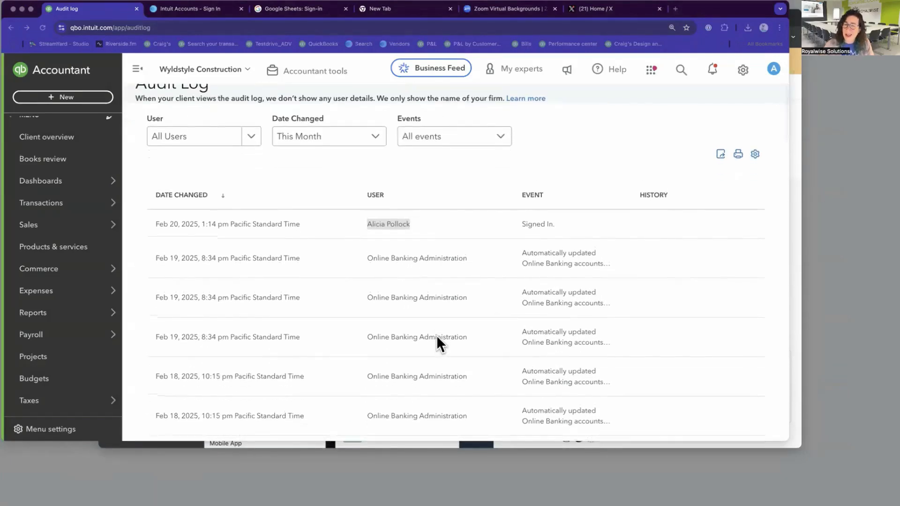
scroll(436, 344, "down", 1)
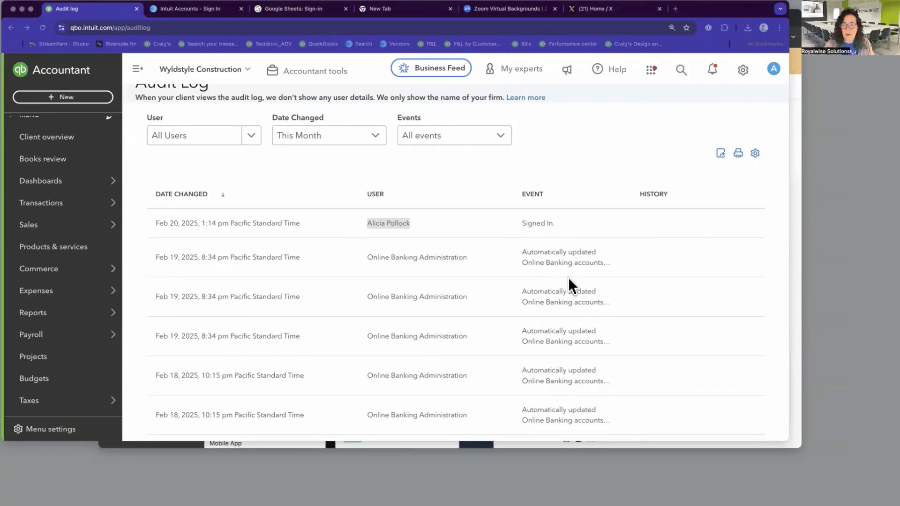
scroll(565, 310, "down", 4)
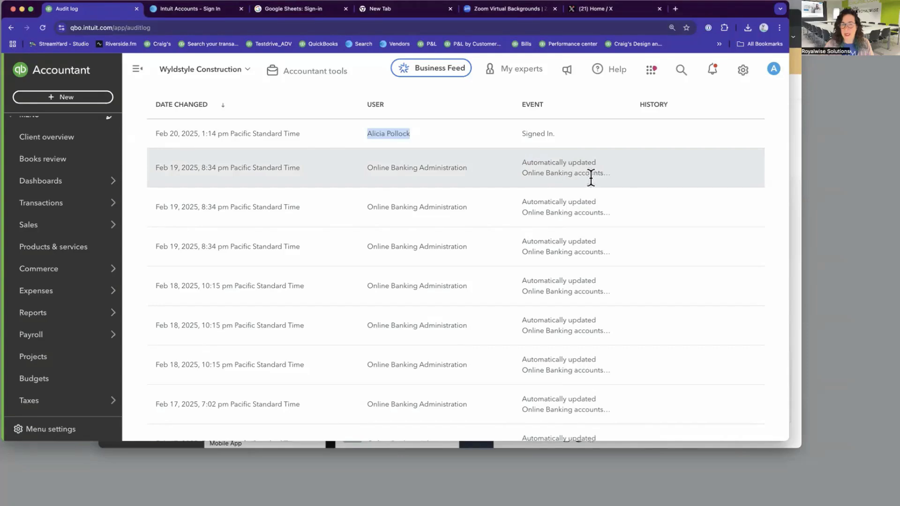
scroll(579, 262, "down", 15)
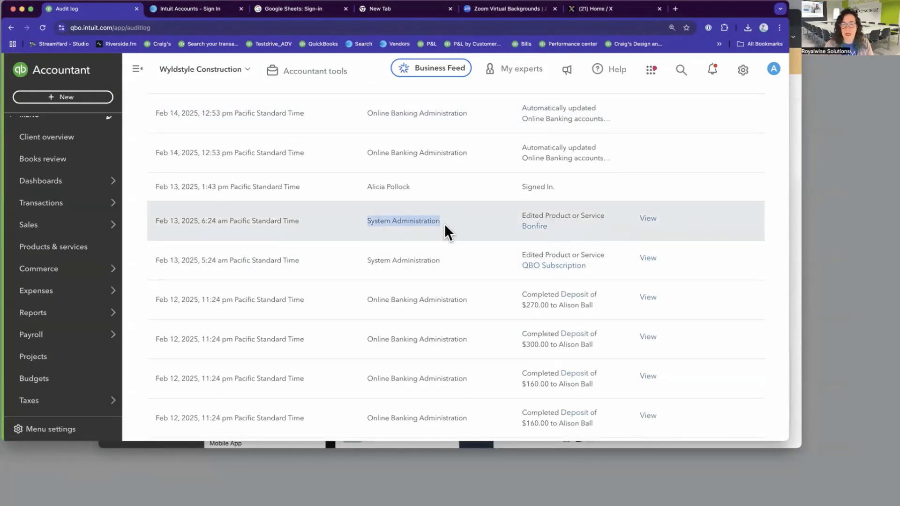
left_click_drag(445, 224, 487, 271)
left_click(368, 302)
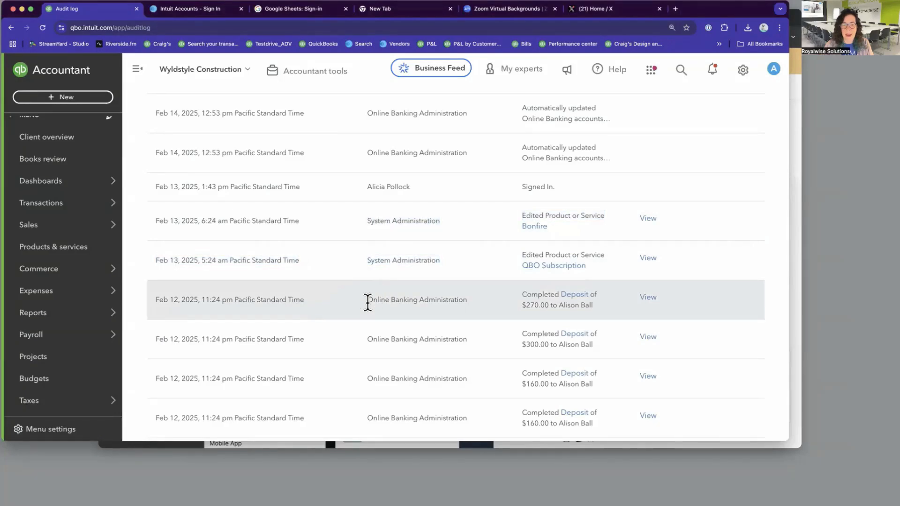
left_click_drag(368, 302, 467, 301)
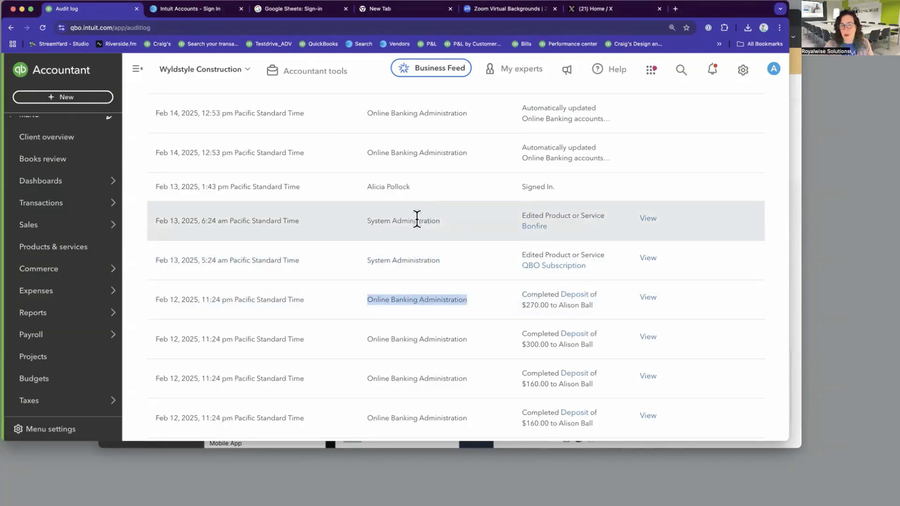
scroll(421, 361, "down", 3)
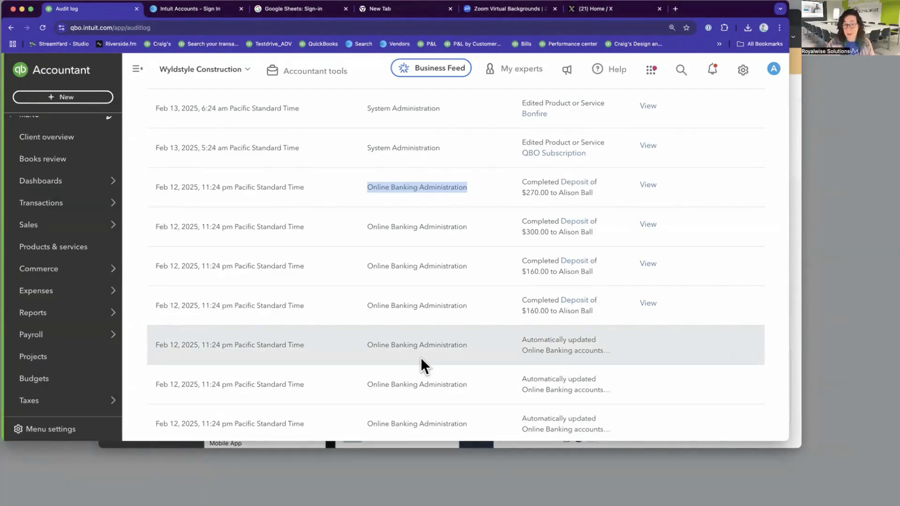
scroll(420, 365, "down", 5)
scroll(421, 357, "down", 3)
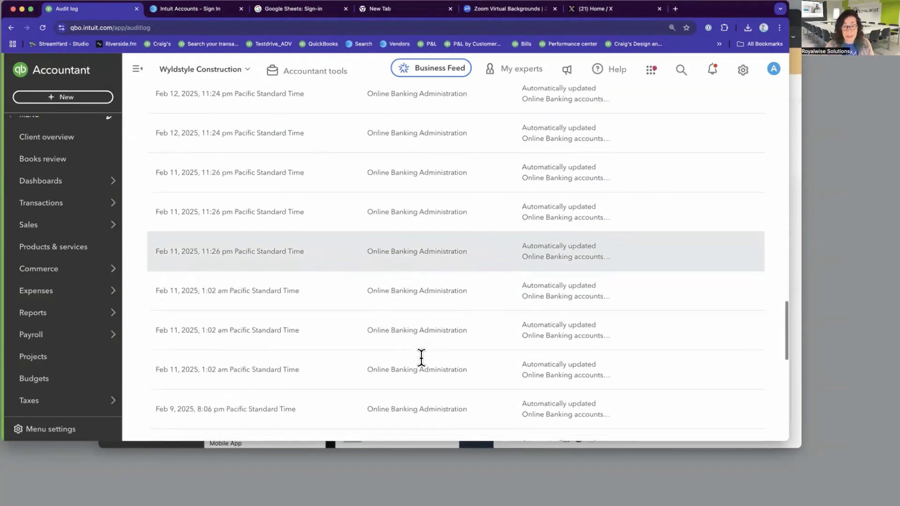
scroll(420, 357, "up", 15)
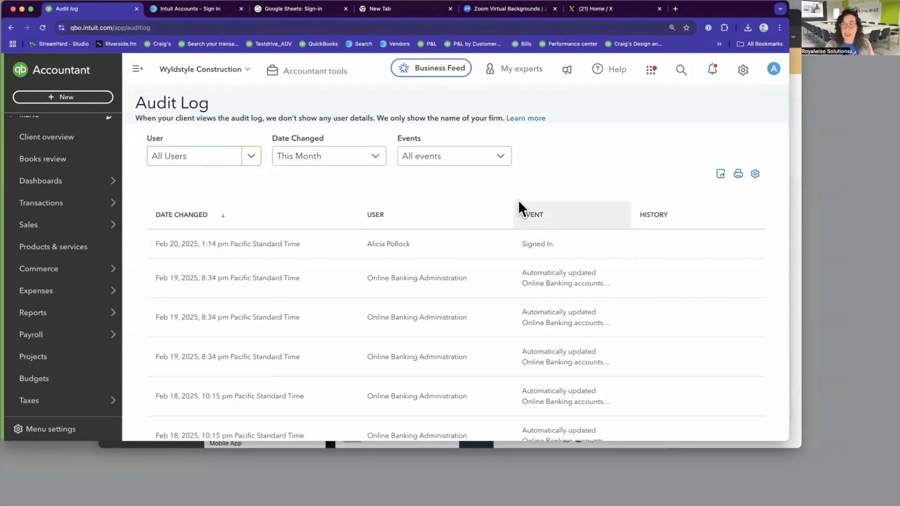
- Check the item count at the end of the log and review the entries on page 2
scroll(482, 300, "down", 10)
scroll(482, 301, "down", 5)
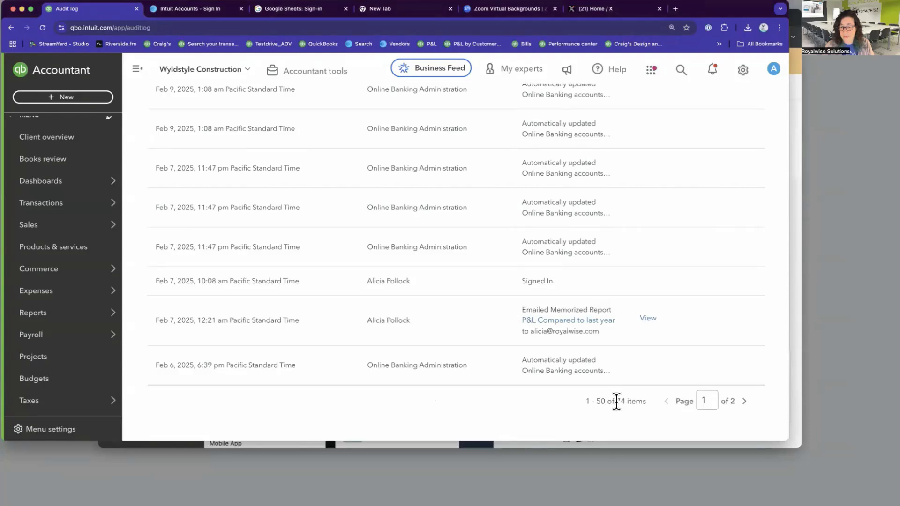
left_click_drag(616, 402, 627, 402)
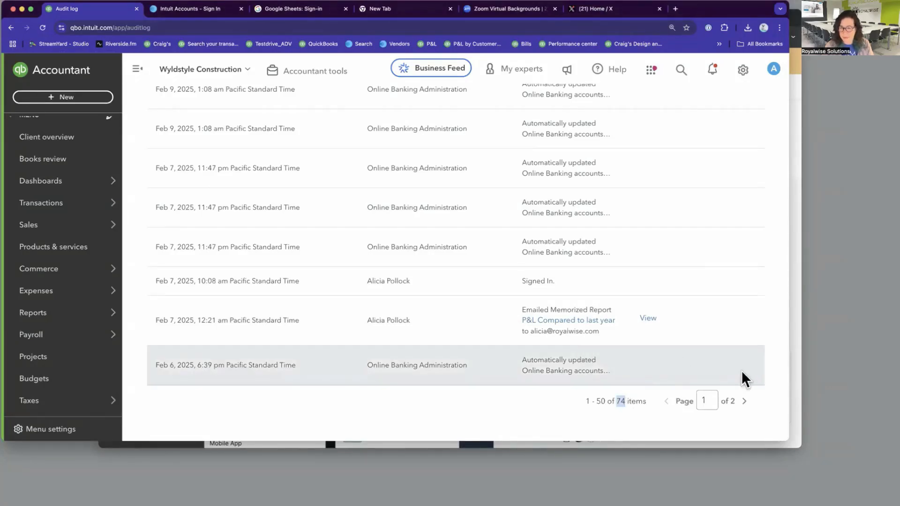
left_click(745, 402)
scroll(539, 359, "down", 5)
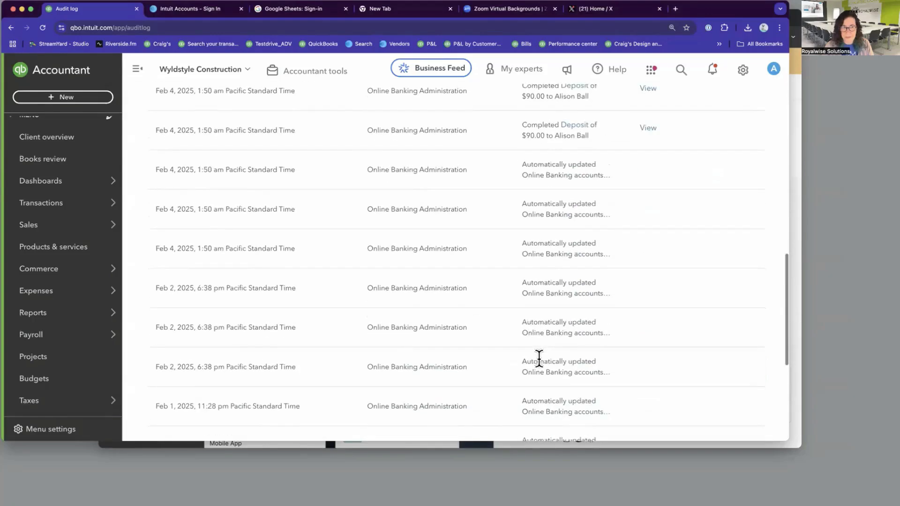
scroll(539, 359, "up", 5)
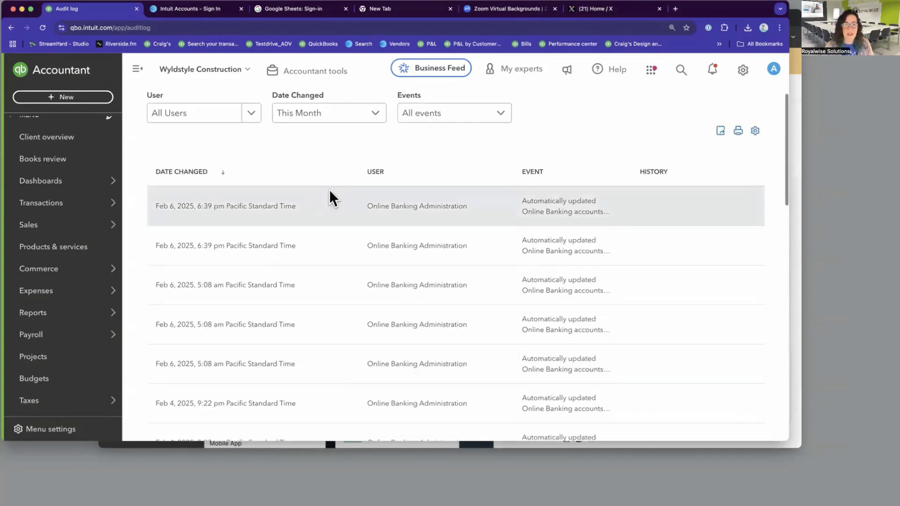
- Look through all the users available in the audit log's User filter
left_click(345, 119)
left_click(420, 149)
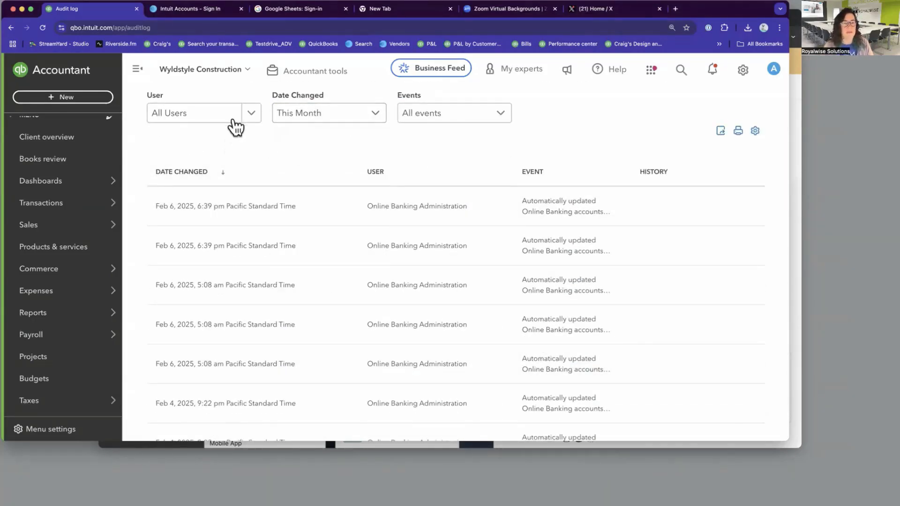
right_click(249, 113)
left_click(232, 114)
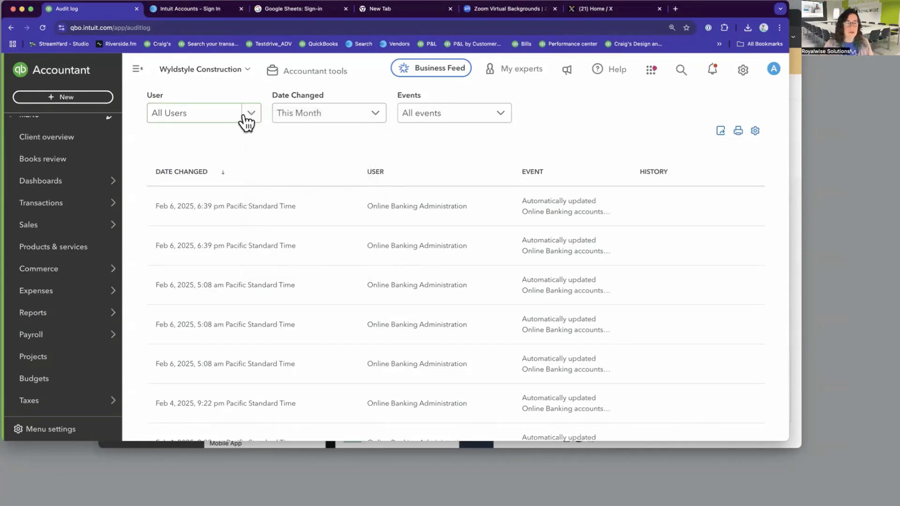
left_click(245, 120)
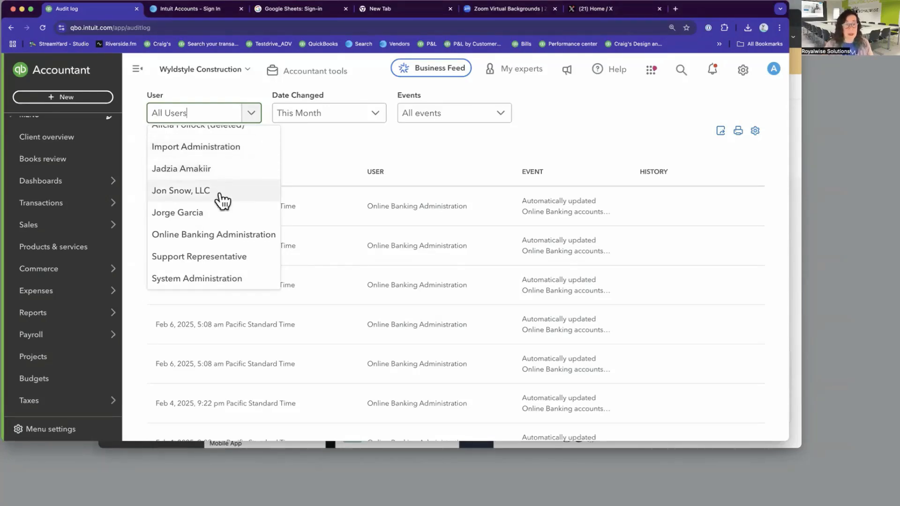
scroll(223, 207, "up", 2)
scroll(223, 206, "up", 3)
scroll(221, 207, "down", 5)
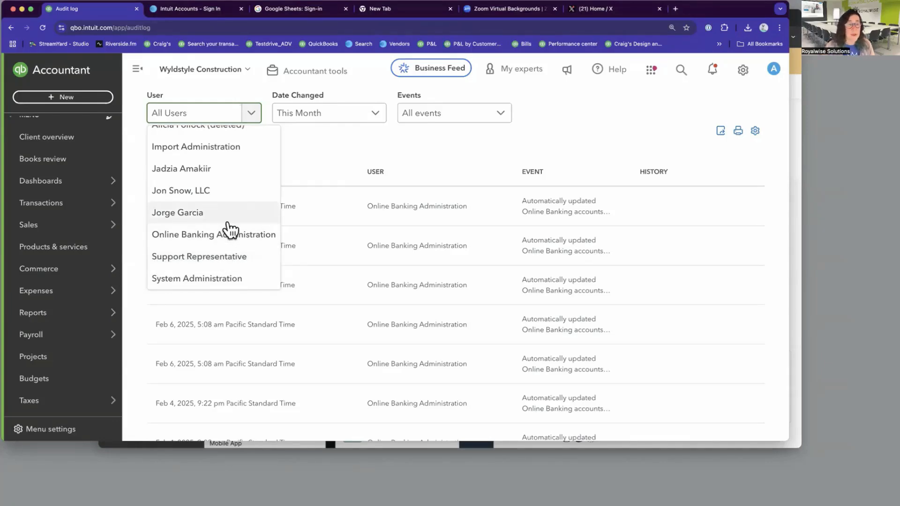
scroll(230, 230, "up", 5)
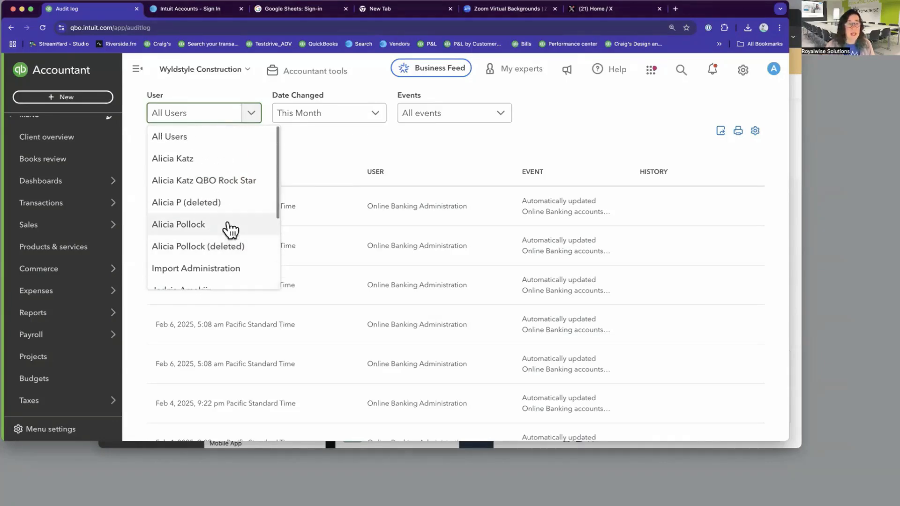
- Filter the log by the first individual user in the list and reset the filter to All Users
left_click(214, 160)
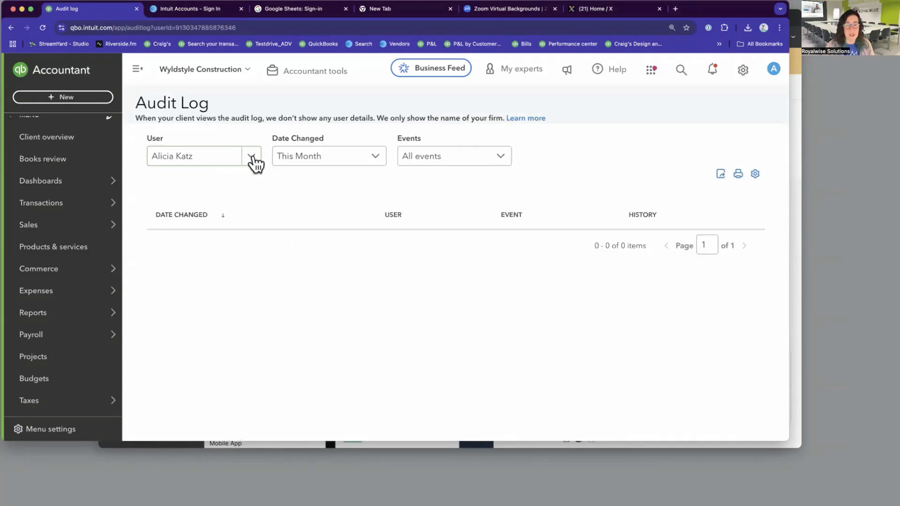
left_click(251, 162)
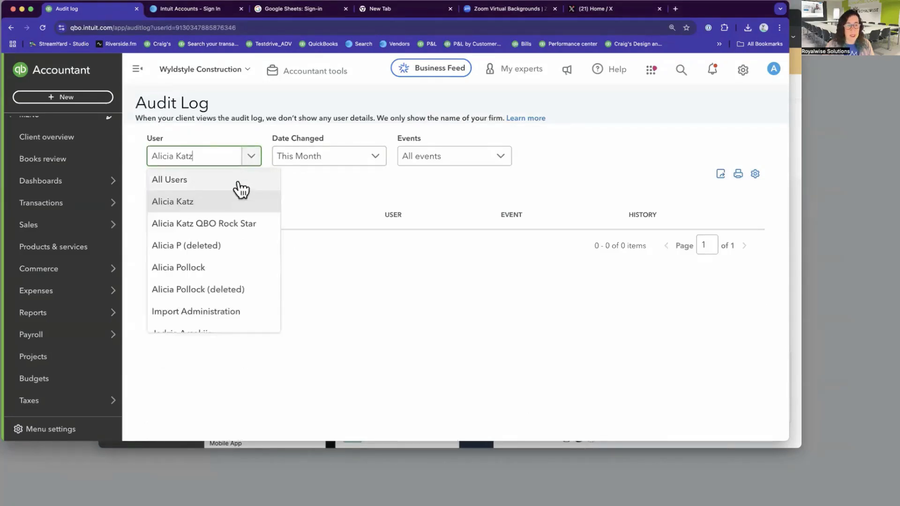
left_click(239, 187)
- Set the Date Changed filter to Last Seven Years and highlight the notice about the number of results
left_click(328, 161)
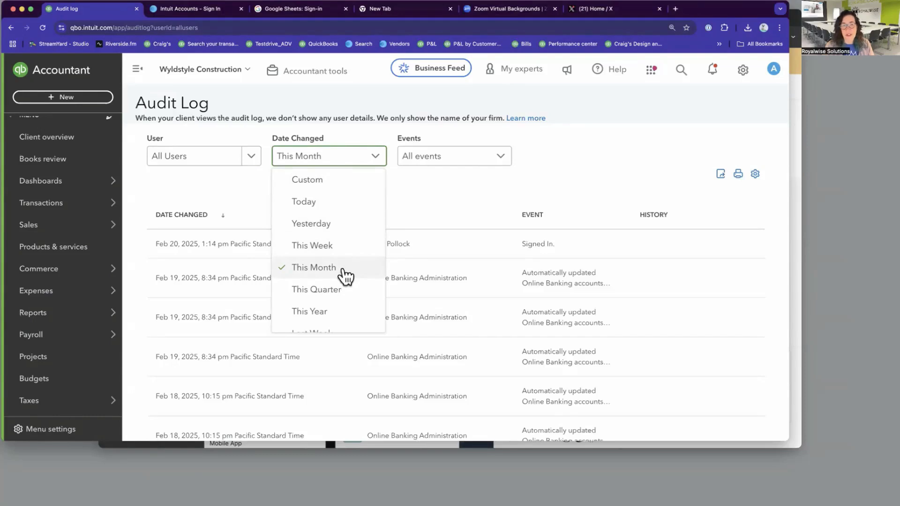
scroll(346, 277, "down", 3)
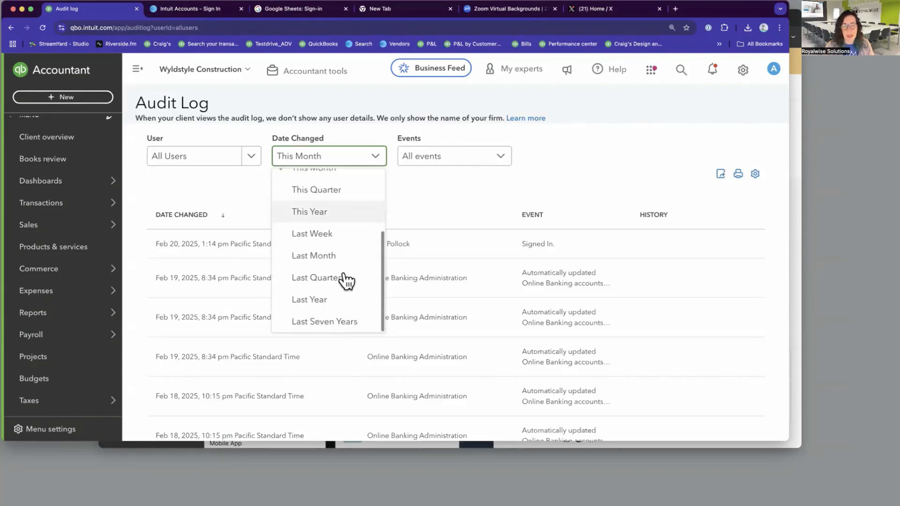
left_click(341, 323)
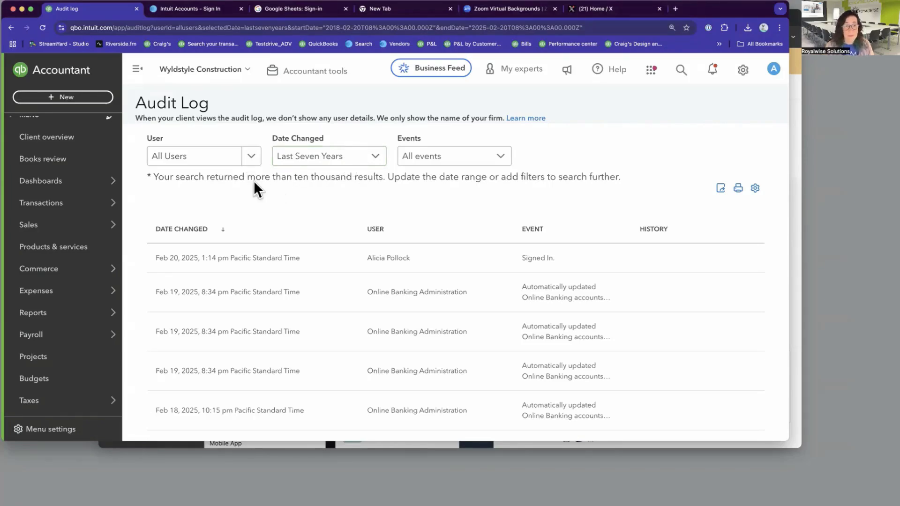
left_click_drag(176, 178, 384, 180)
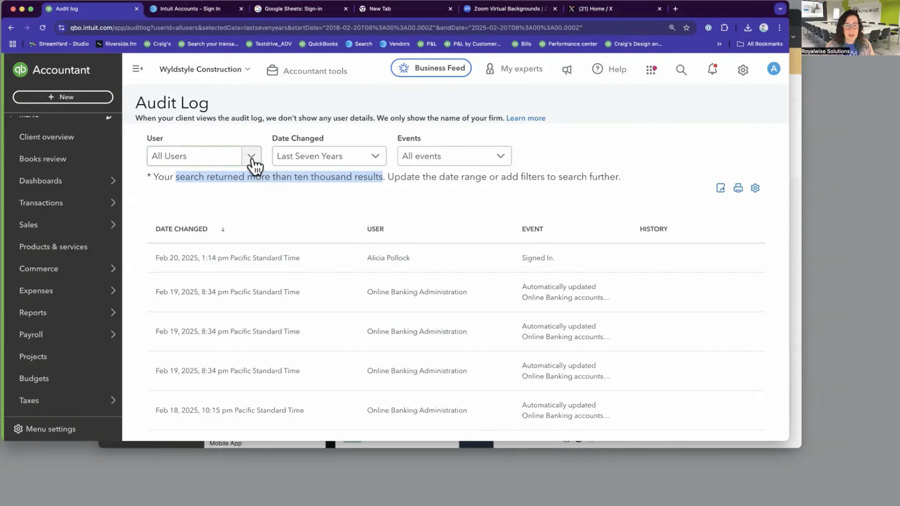
- Filter the log to the active user from the latest sign-in entry and review that user's changes
left_click(252, 160)
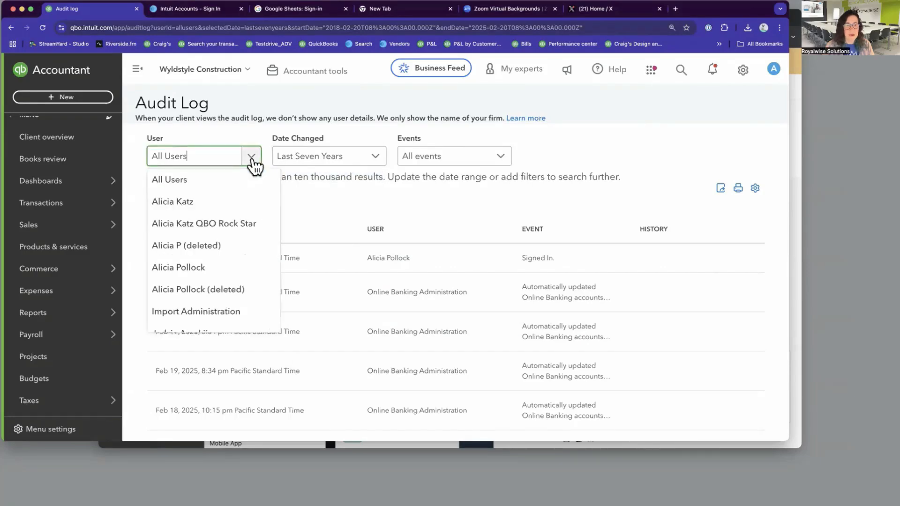
left_click(232, 274)
scroll(330, 294, "down", 3)
scroll(329, 293, "down", 10)
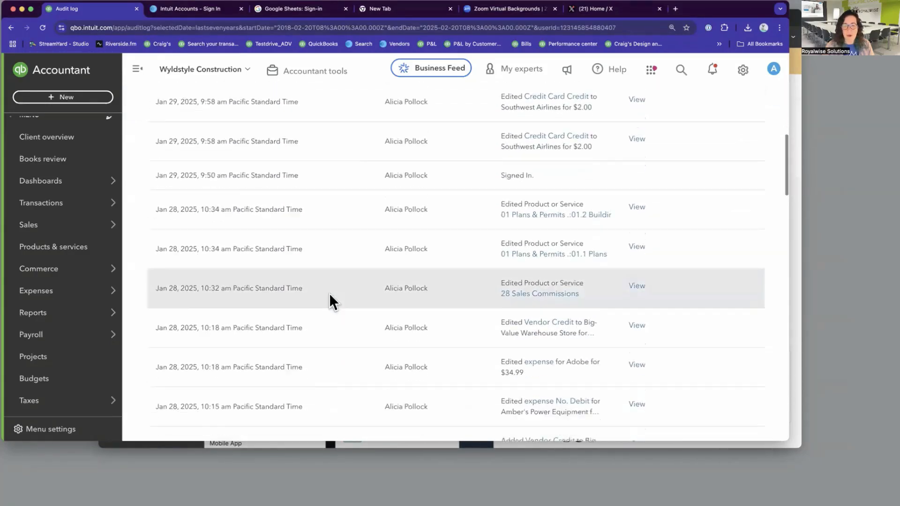
scroll(329, 294, "up", 9)
scroll(319, 296, "up", 5)
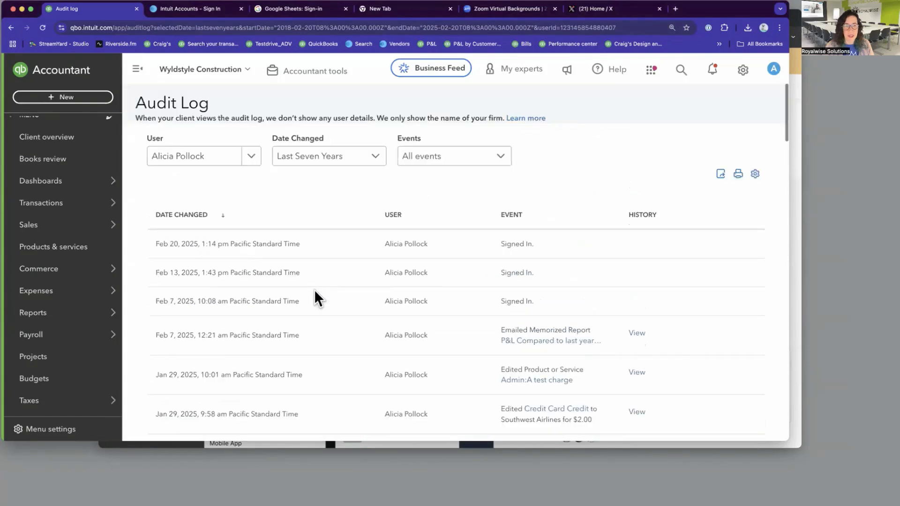
- Add System Administration to the audit log's User filter and review the combined entries
left_click(252, 159)
scroll(241, 284, "down", 2)
scroll(236, 291, "down", 2)
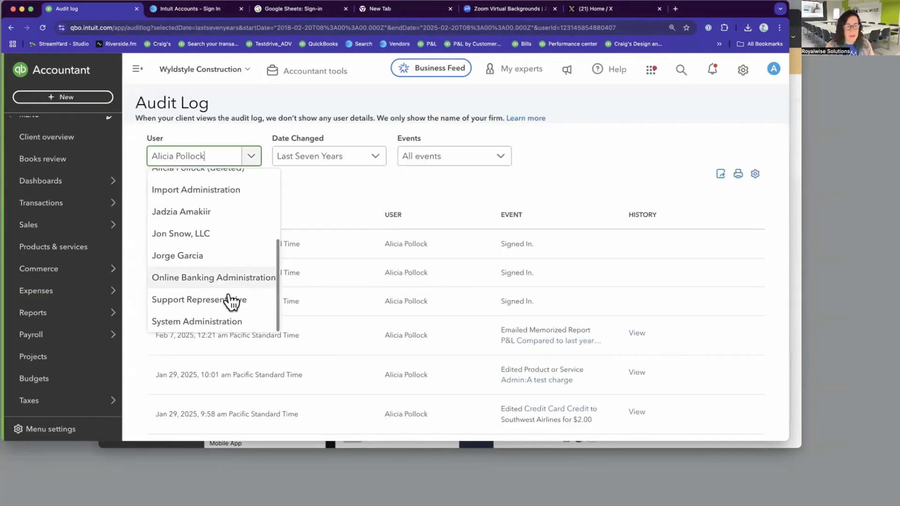
left_click(220, 322)
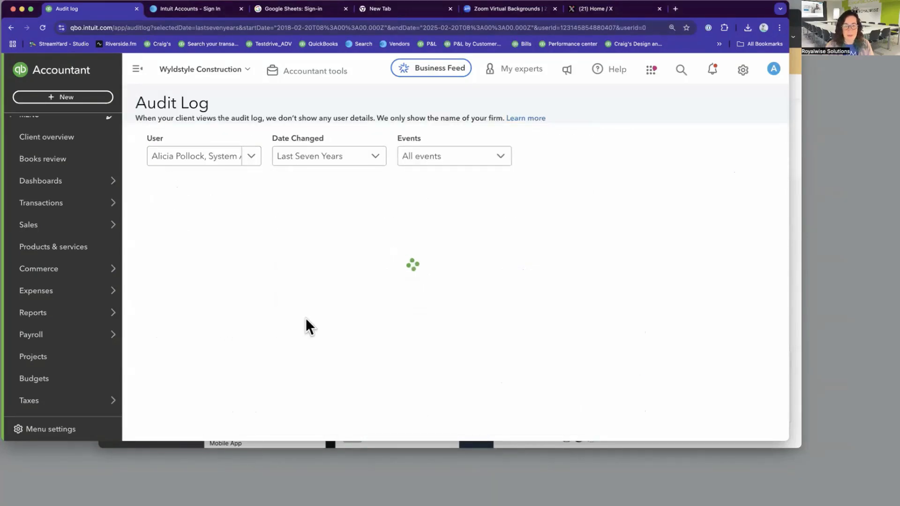
scroll(302, 318, "down", 4)
scroll(302, 311, "down", 5)
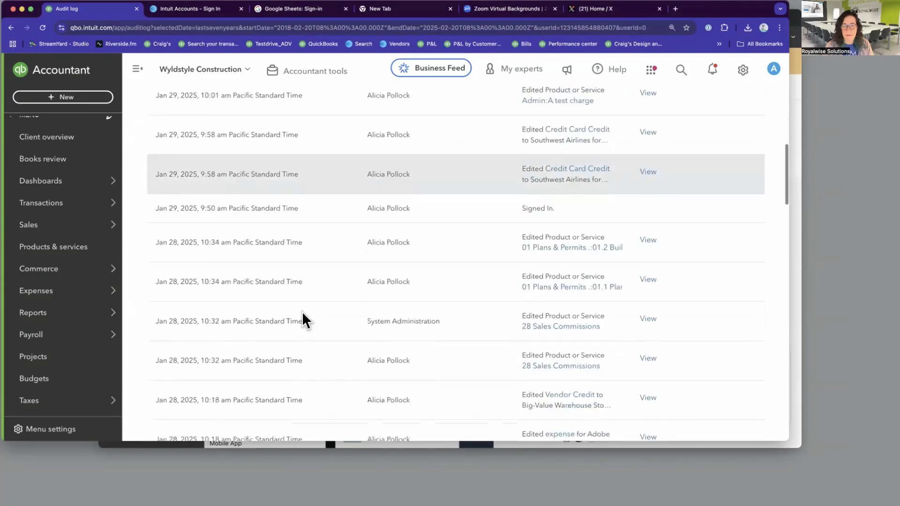
scroll(301, 311, "up", 10)
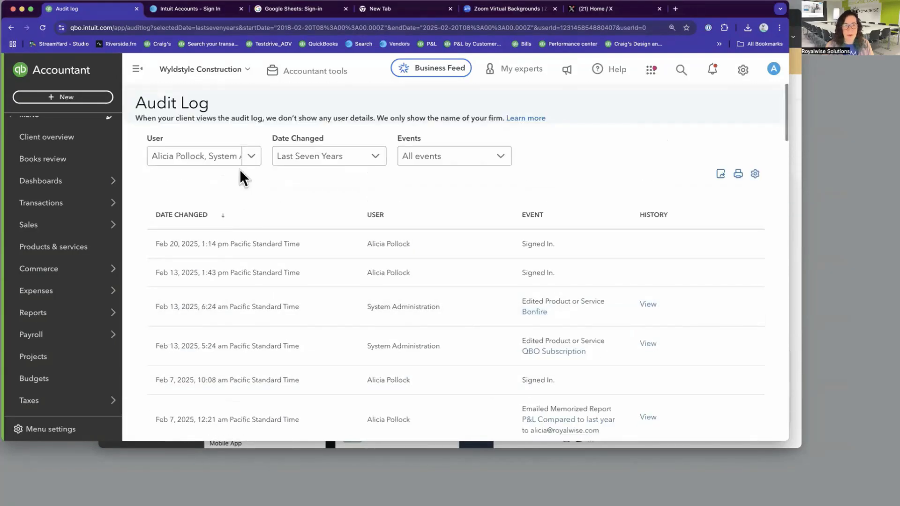
- Reset the User filter to All Users and look through the event types available in the Events filter
left_click(251, 157)
left_click(237, 189)
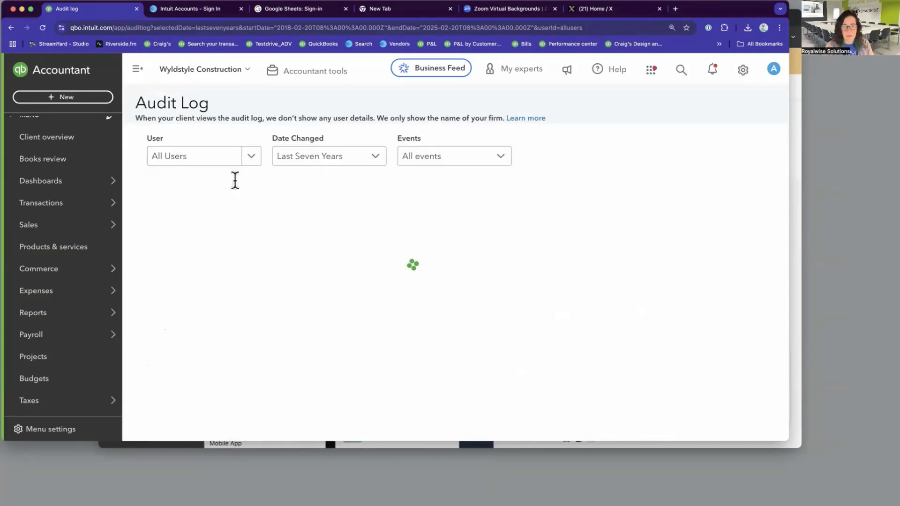
left_click(464, 164)
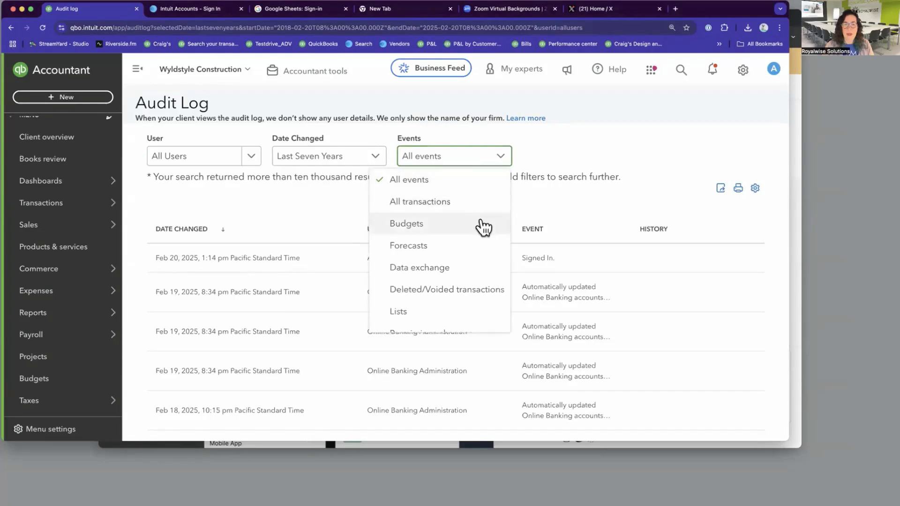
scroll(482, 225, "down", 1)
scroll(483, 227, "up", 1)
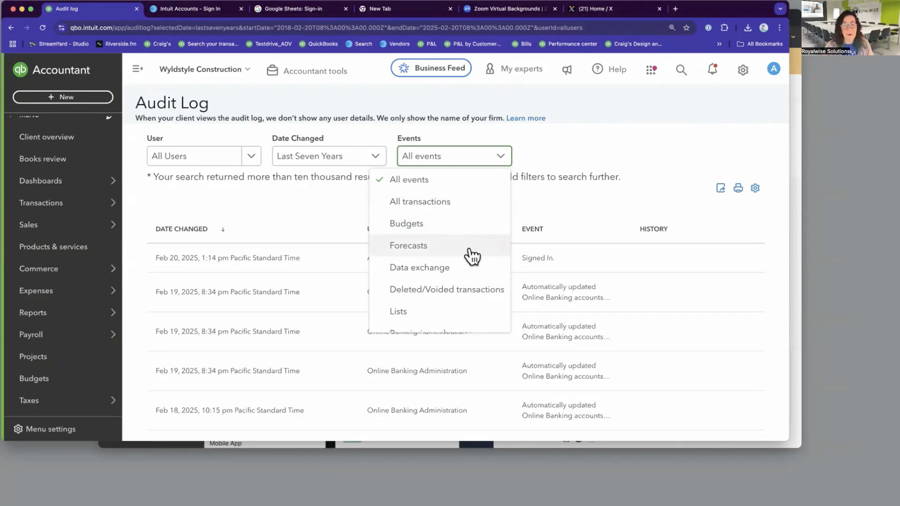
scroll(464, 263, "down", 2)
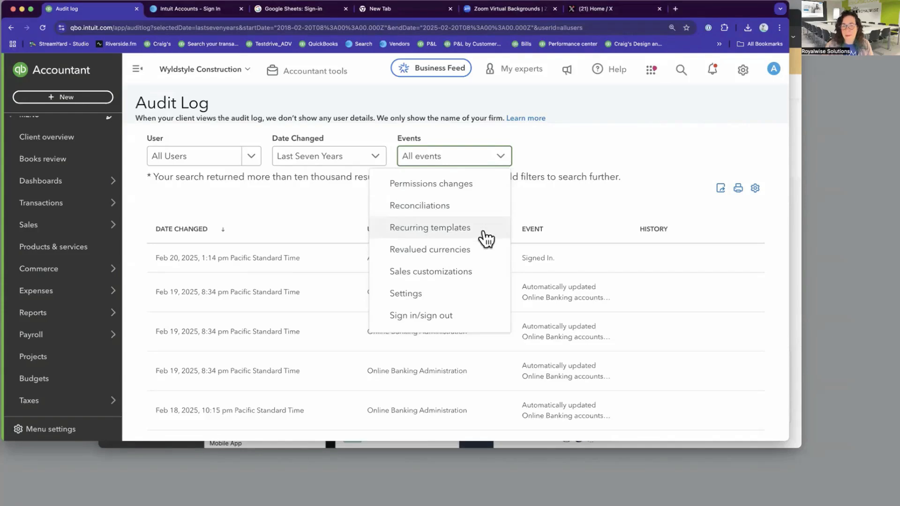
scroll(486, 258, "down", 2)
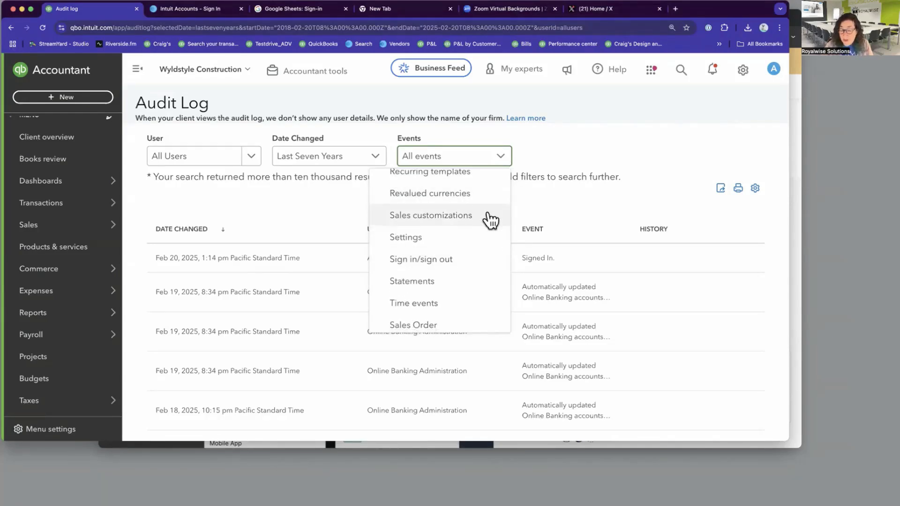
scroll(486, 250, "down", 2)
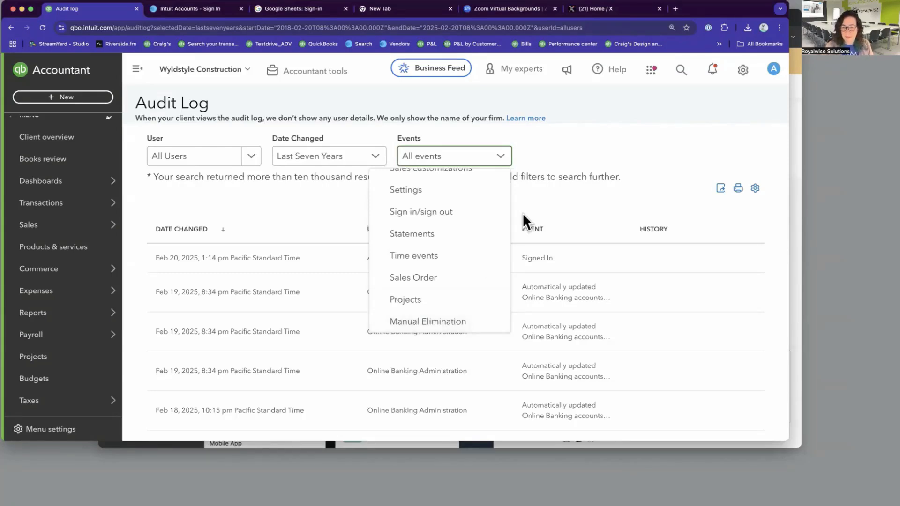
- Filter the log to Sign in/sign out events and review the sign-in entries
scroll(466, 287, "up", 3)
left_click(422, 292)
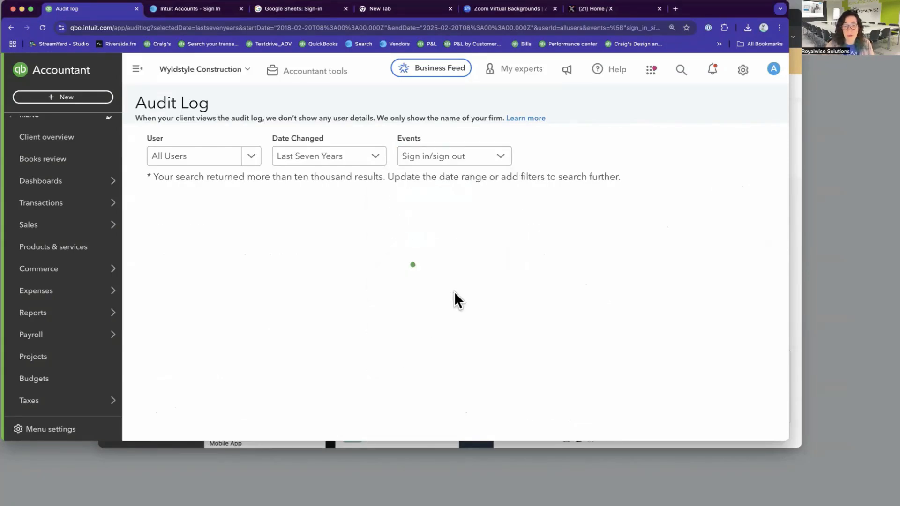
scroll(336, 234, "down", 15)
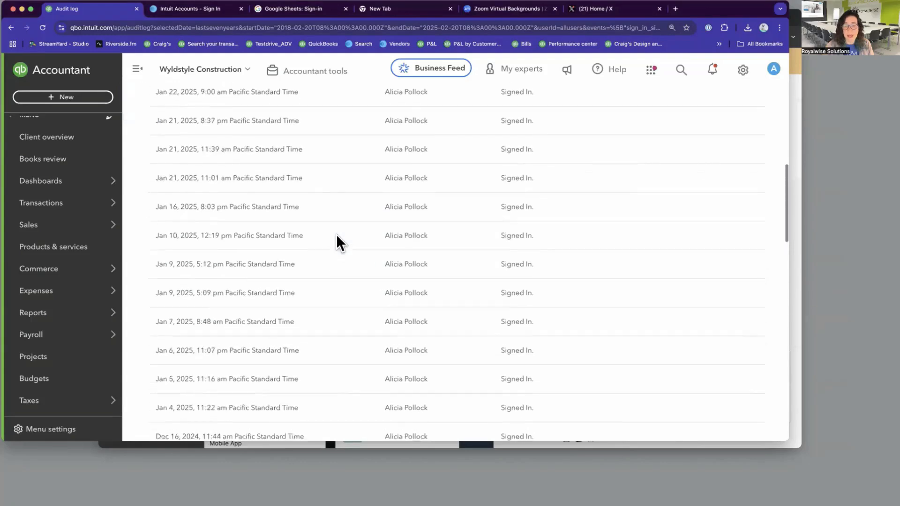
scroll(336, 235, "up", 15)
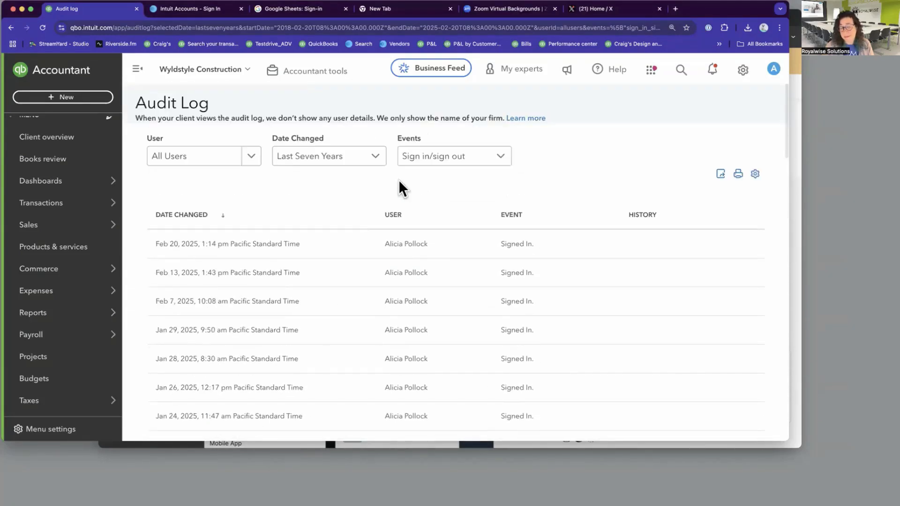
- Add All transactions to the Events filter alongside Sign in/sign out
left_click(450, 159)
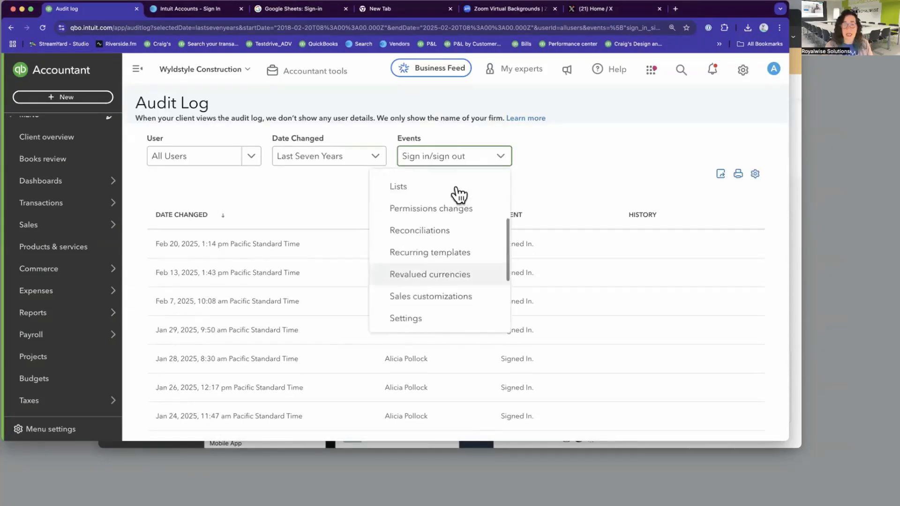
scroll(457, 201, "up", 5)
left_click(454, 203)
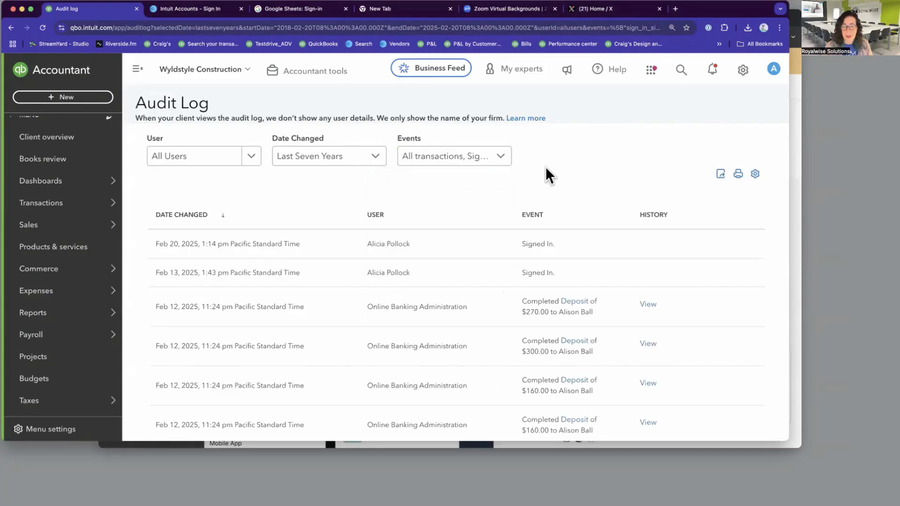
- Examine the filtered entries to see which user completed, added or edited each transaction
scroll(530, 202, "down", 3)
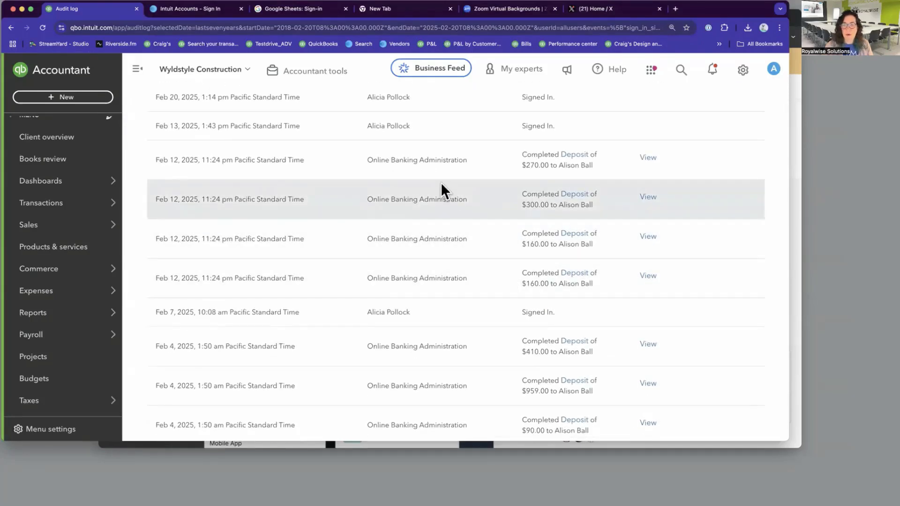
scroll(439, 242, "down", 2)
scroll(438, 242, "down", 6)
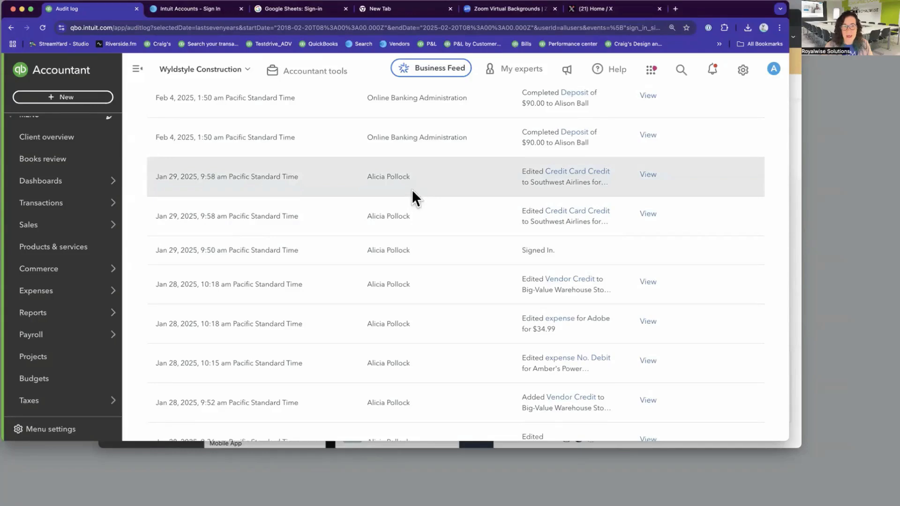
scroll(525, 149, "up", 2)
scroll(522, 159, "up", 3)
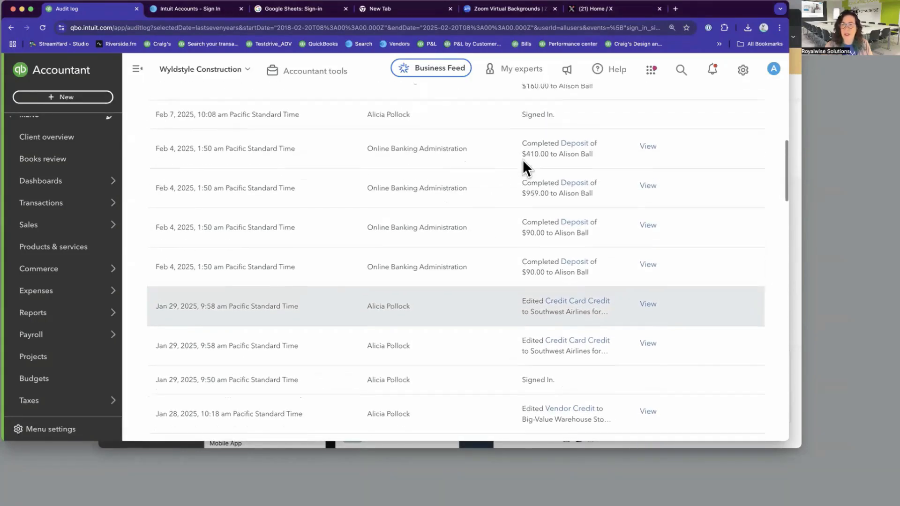
left_click_drag(520, 131, 598, 131)
scroll(515, 197, "down", 2)
scroll(516, 241, "down", 1)
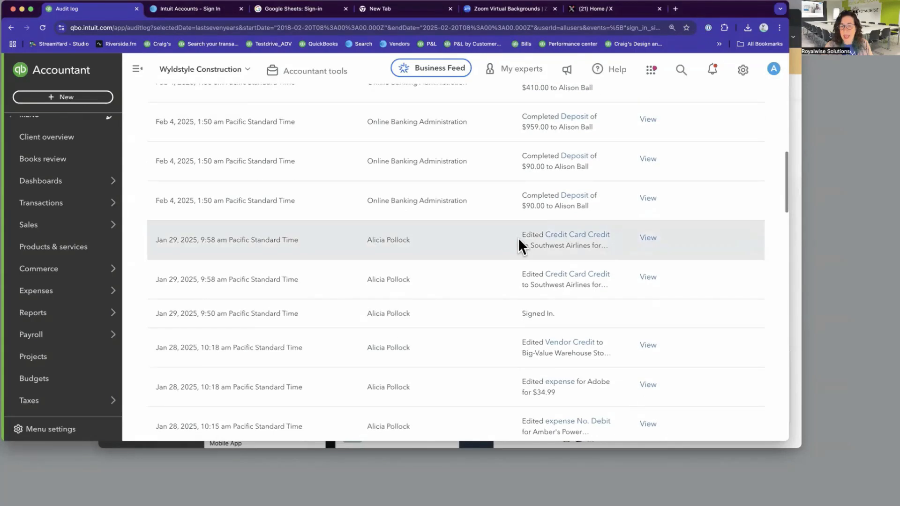
scroll(501, 323, "down", 3)
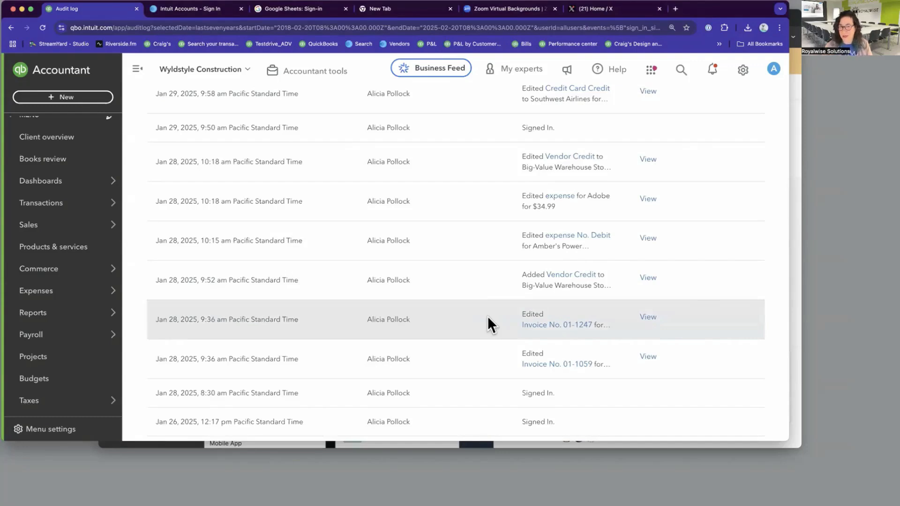
- Open the history of the most recent Southwest Airlines Credit Card Credit edit on Jan 29, 2025 and review its recorded changes
scroll(488, 316, "up", 3)
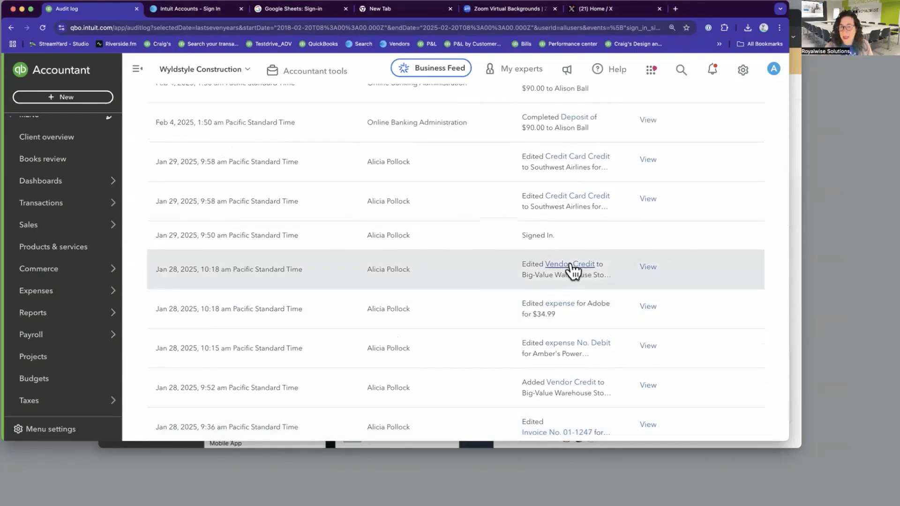
scroll(568, 239, "up", 1)
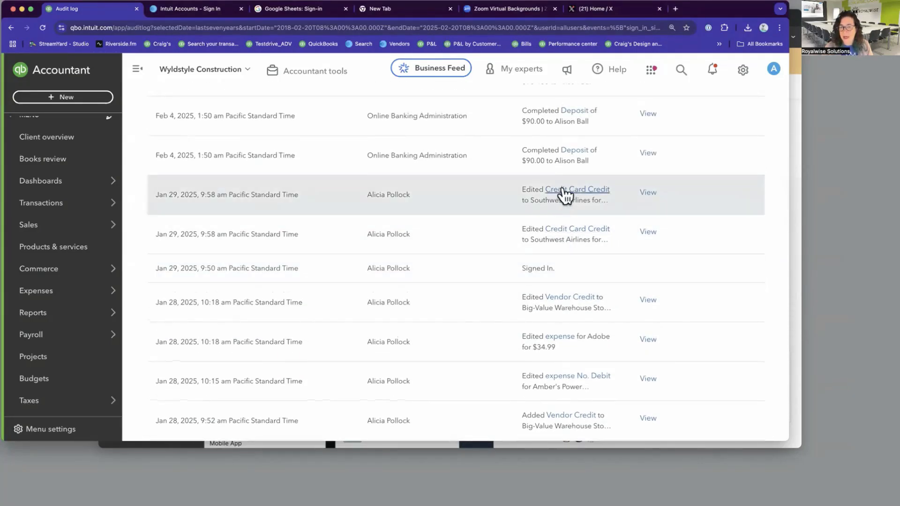
left_click(649, 193)
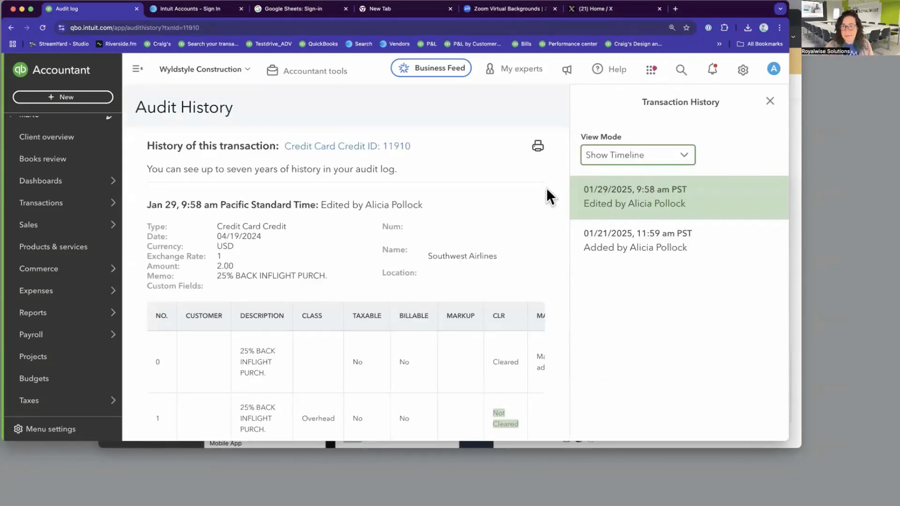
scroll(506, 293, "down", 2)
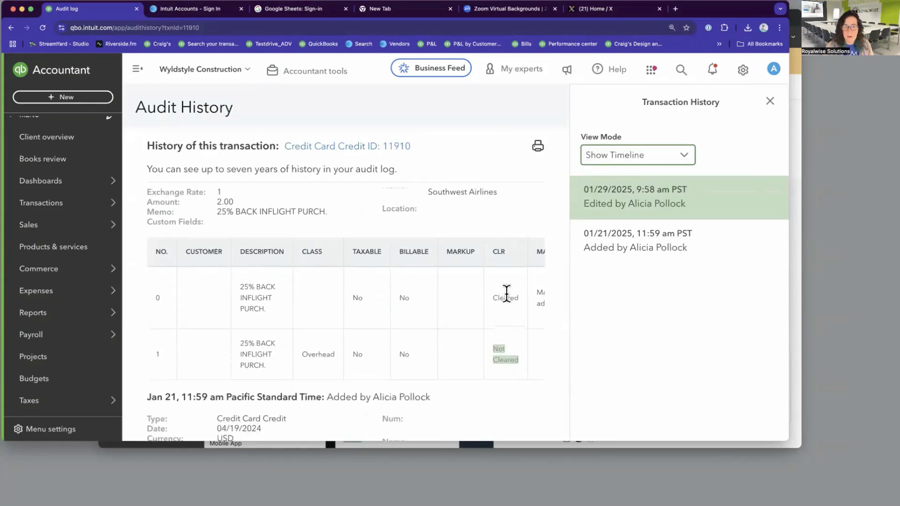
scroll(520, 297, "up", 2)
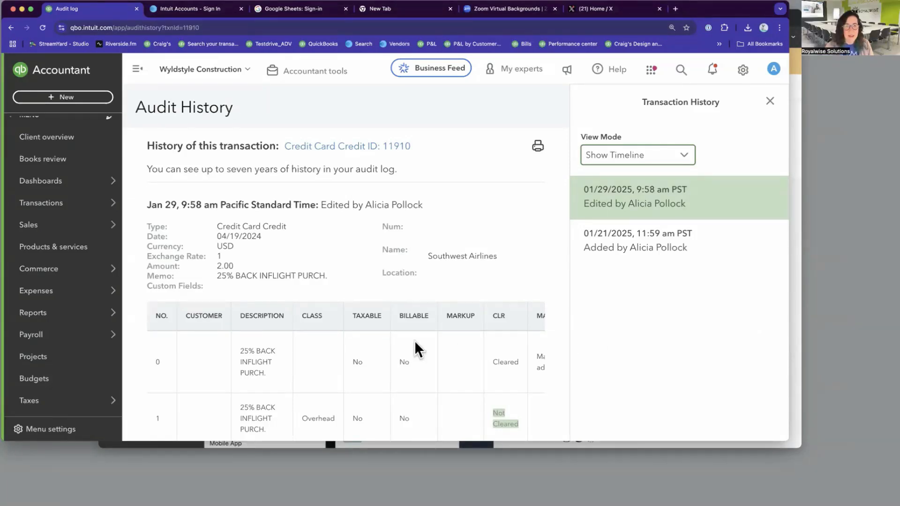
- Open the Credit Card Credit transaction from its audit history and return to the Audit History page
right_click(323, 149)
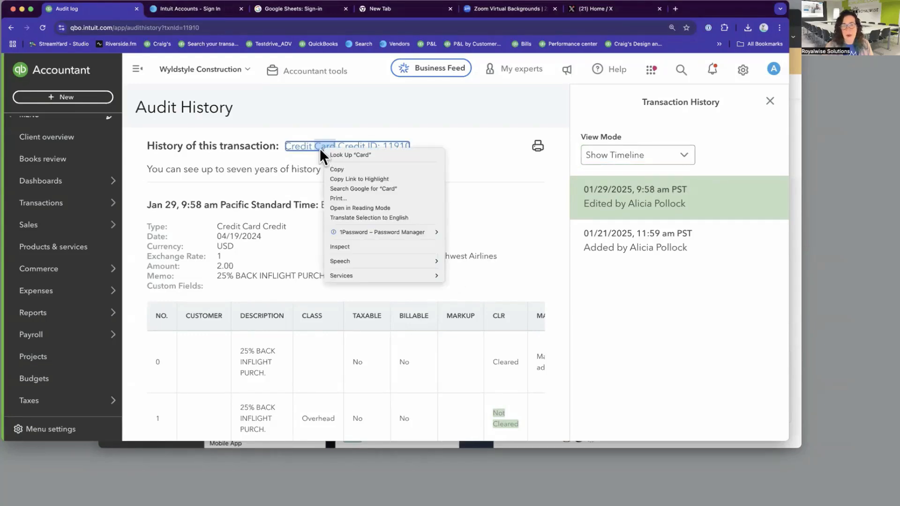
key("Escape")
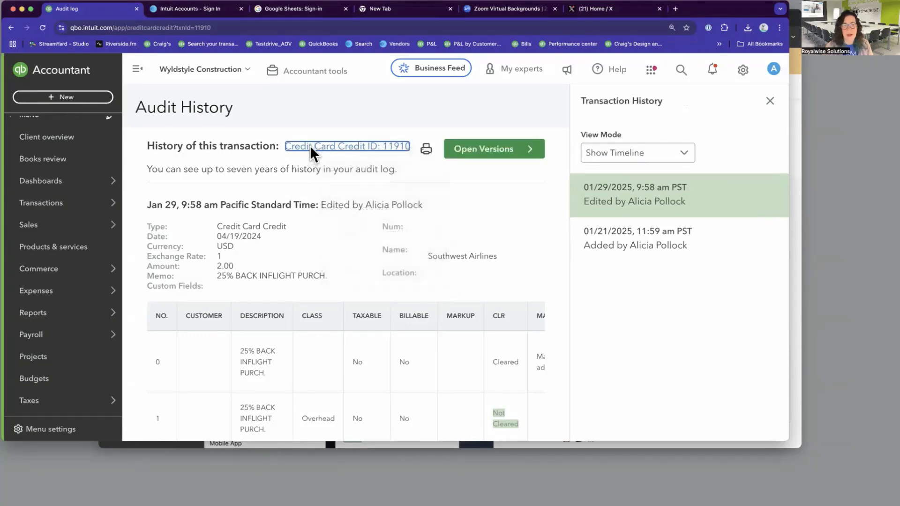
left_click(310, 146)
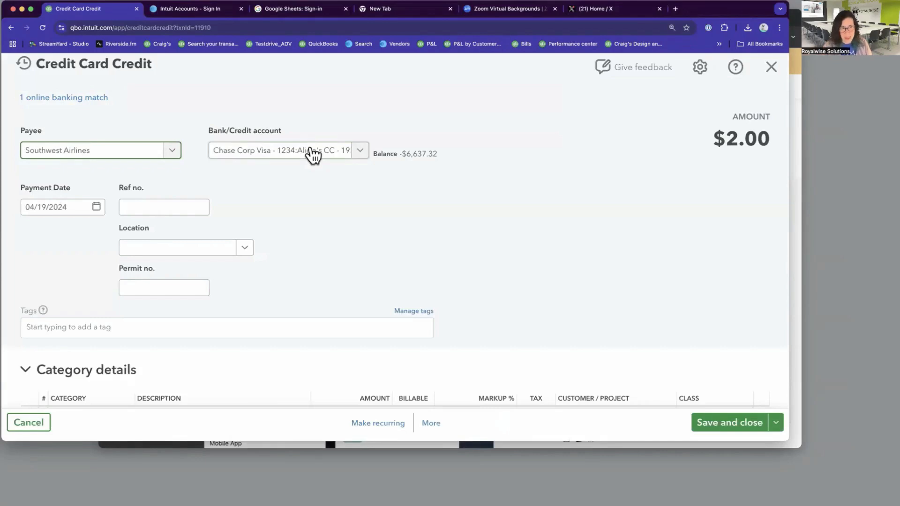
left_click(11, 27)
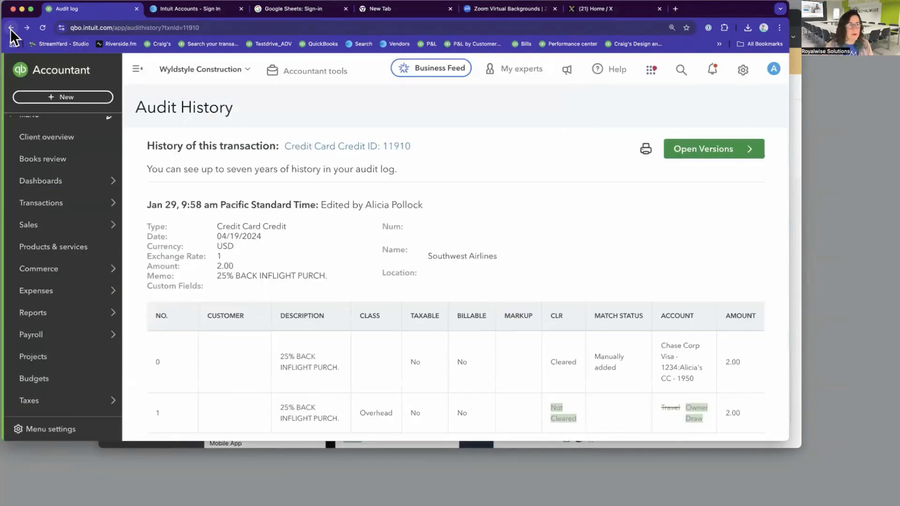
right_click(308, 147)
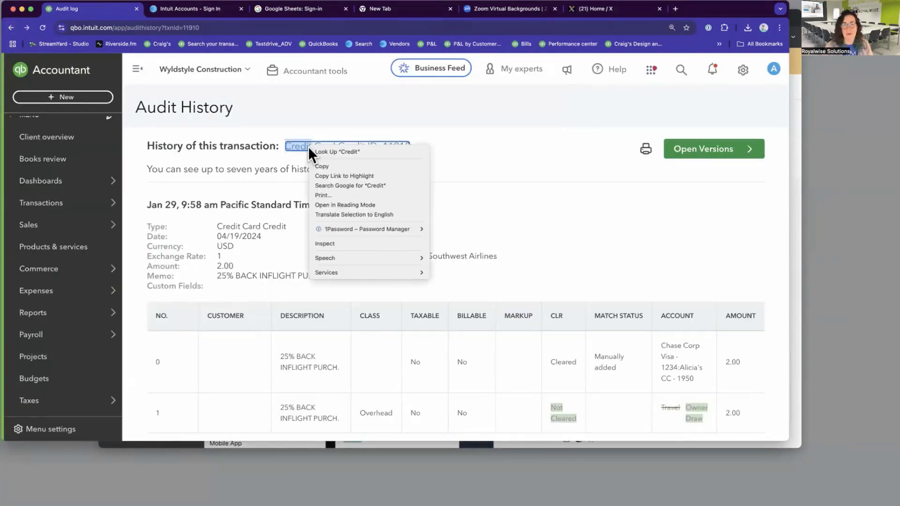
left_click(275, 156)
right_click(300, 144)
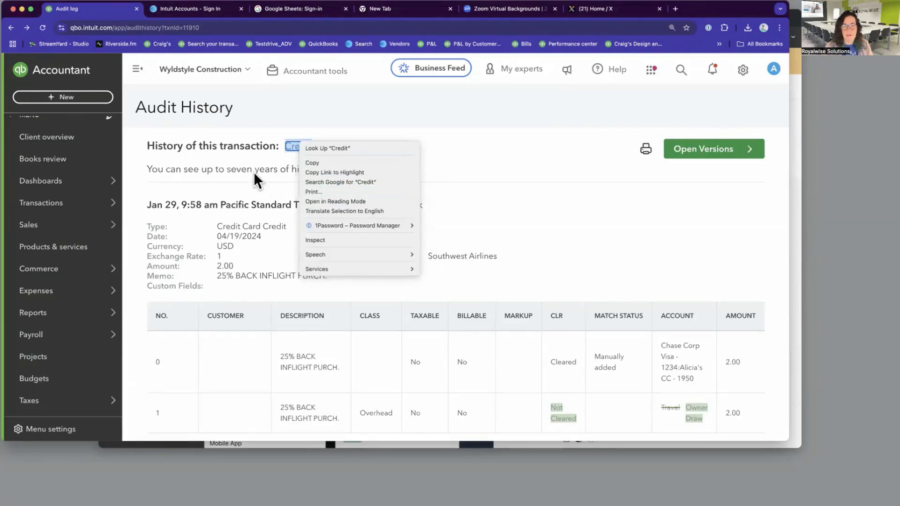
key("Escape")
left_click(513, 153)
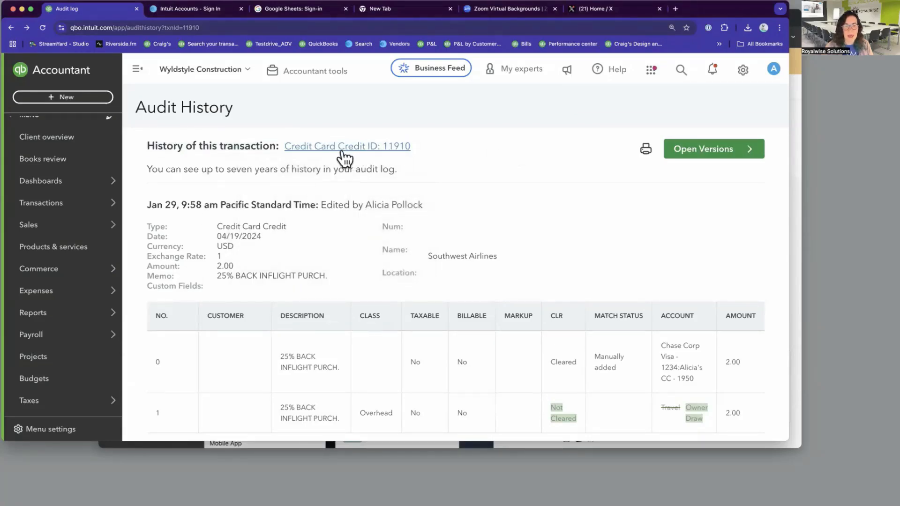
left_click_drag(344, 157, 292, 100)
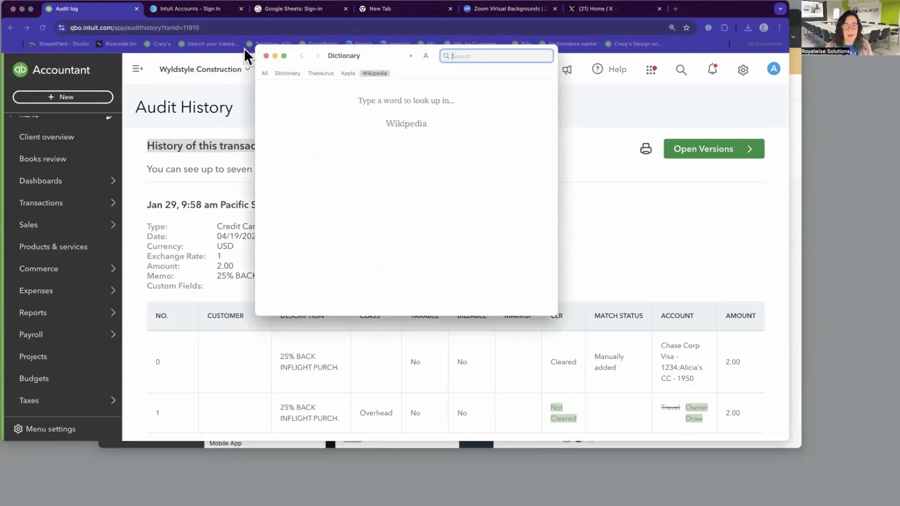
left_click(266, 56)
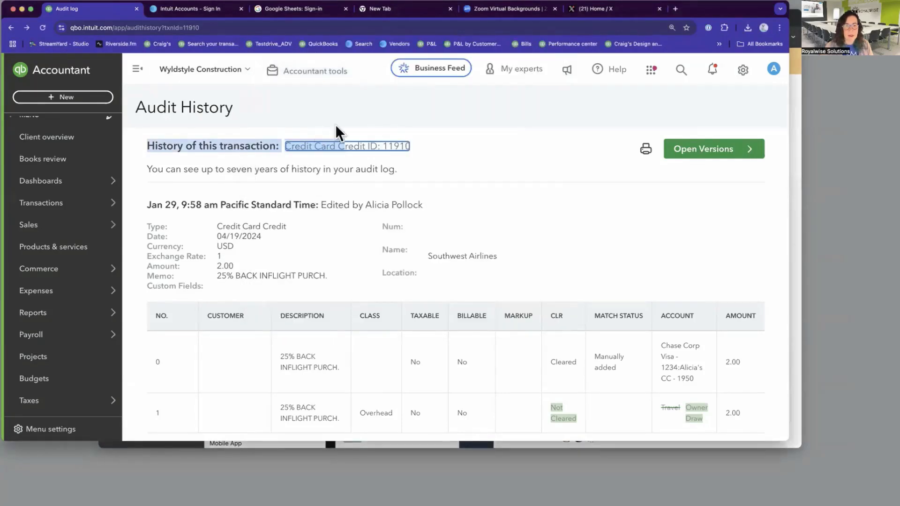
left_click(335, 124)
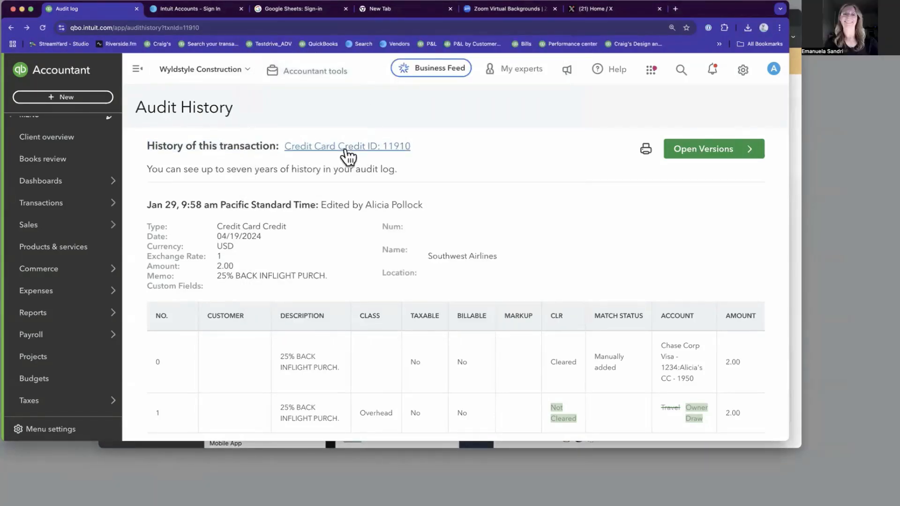
right_click(319, 148)
left_click(297, 164)
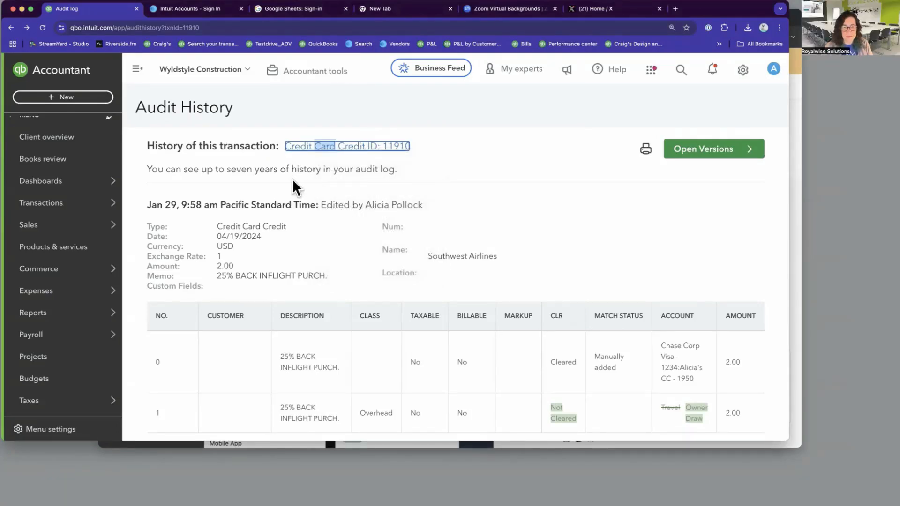
left_click(451, 190)
scroll(466, 212, "down", 3)
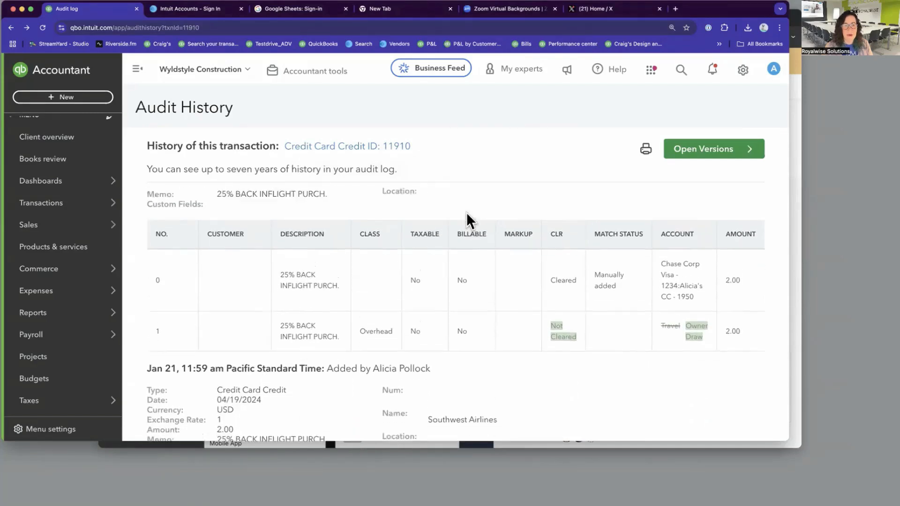
scroll(466, 213, "up", 3)
left_click_drag(217, 227, 444, 271)
right_click(332, 143)
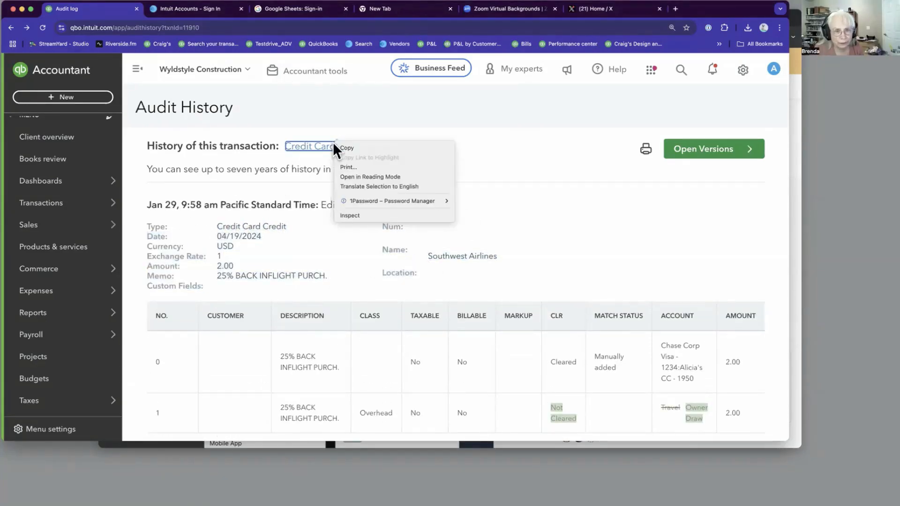
left_click(346, 149)
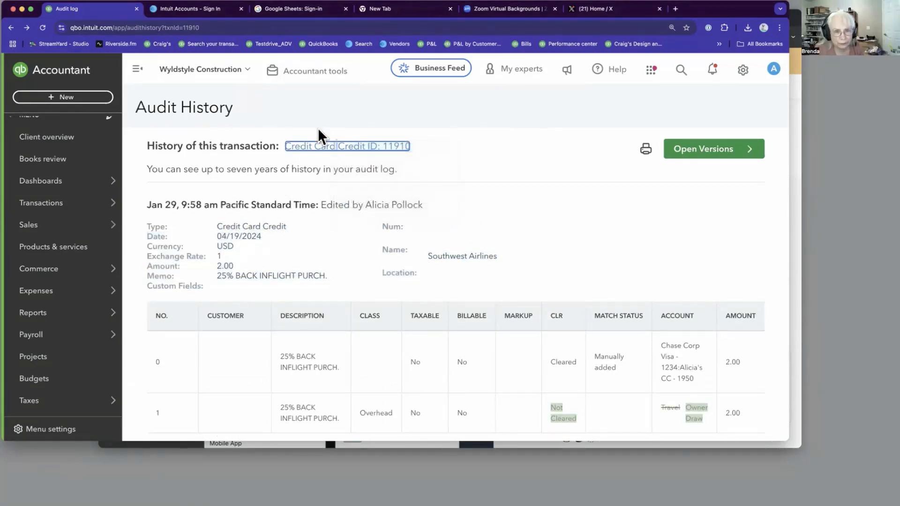
left_click(190, 14)
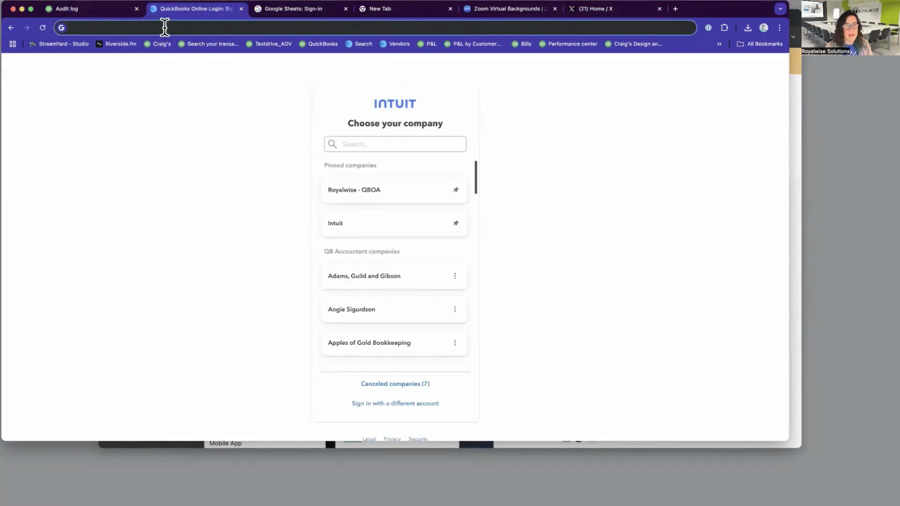
- Duplicate the Audit log browser page alongside the original and return to the original Audit History page
left_click(121, 9)
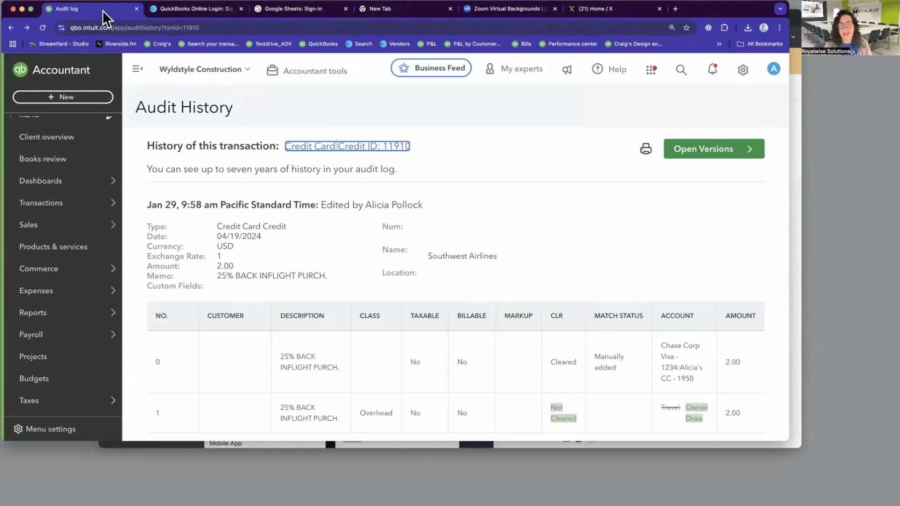
right_click(102, 10)
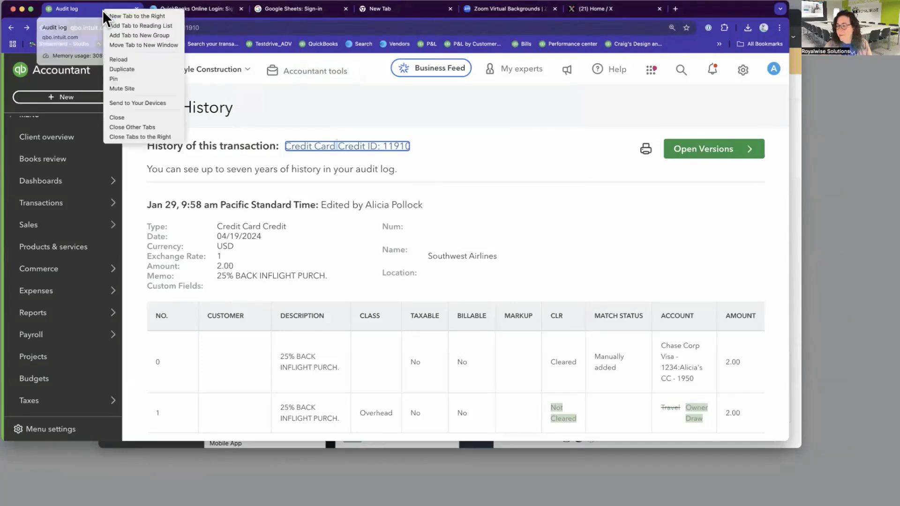
left_click(134, 70)
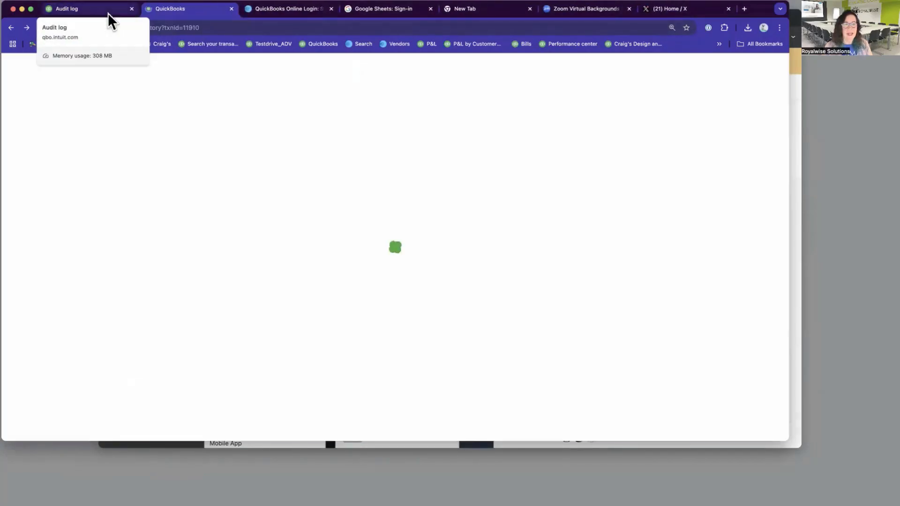
left_click(109, 12)
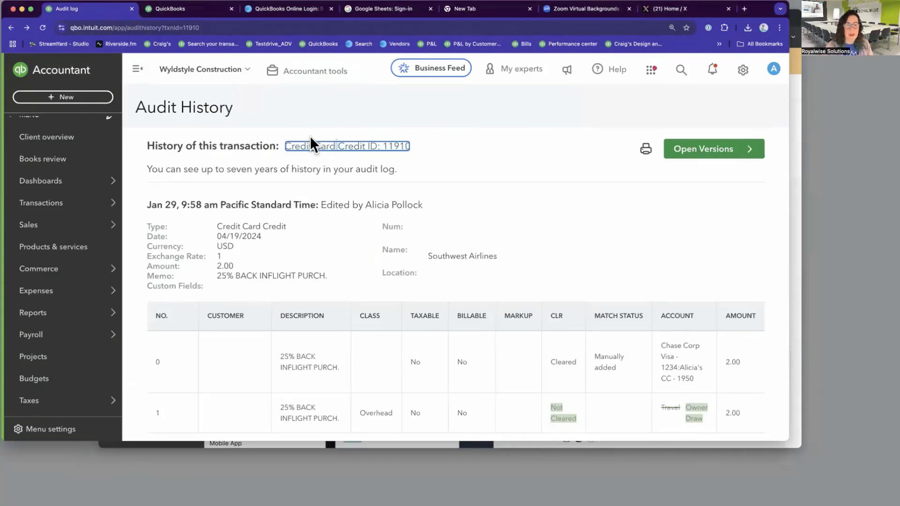
- Examine the highlighted cleared-status and account changes recorded in the Jan 29 edit of the Credit Card Credit
scroll(476, 235, "down", 1)
scroll(476, 235, "up", 1)
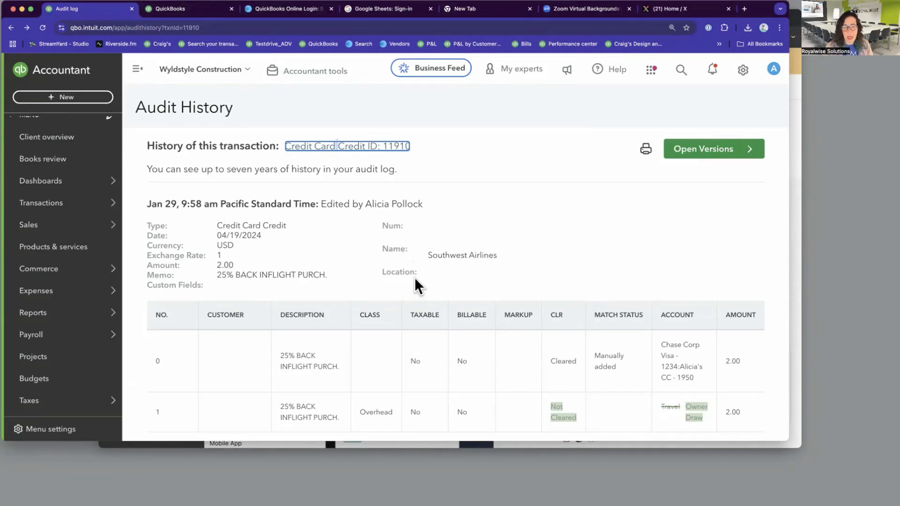
scroll(535, 247, "down", 2)
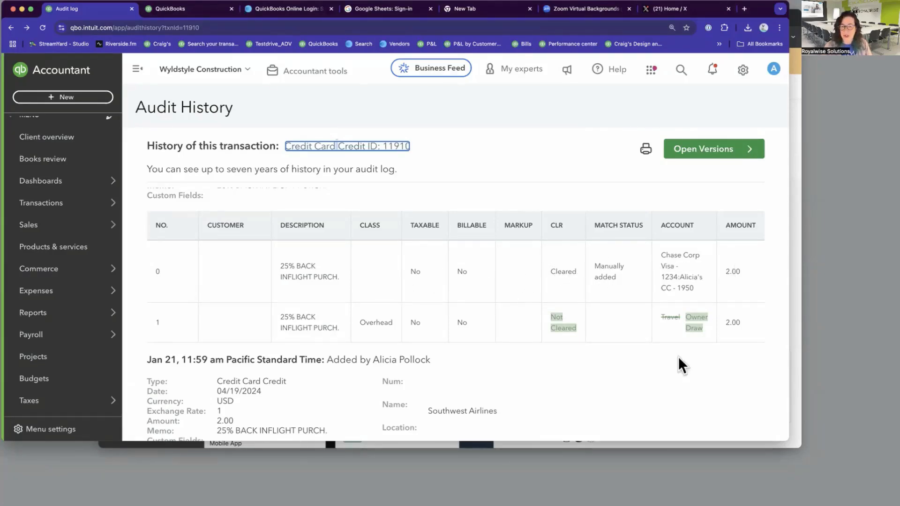
scroll(663, 376, "down", 1)
scroll(663, 376, "up", 1)
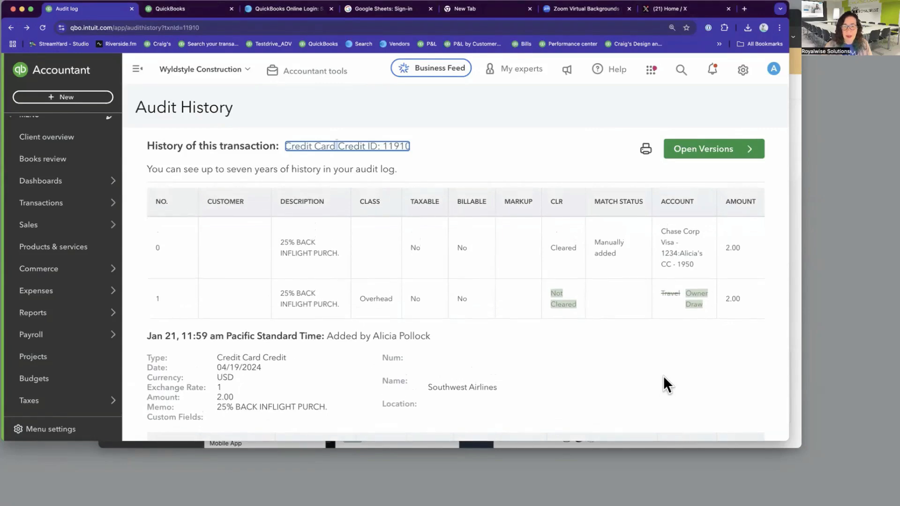
left_click_drag(556, 295, 577, 307)
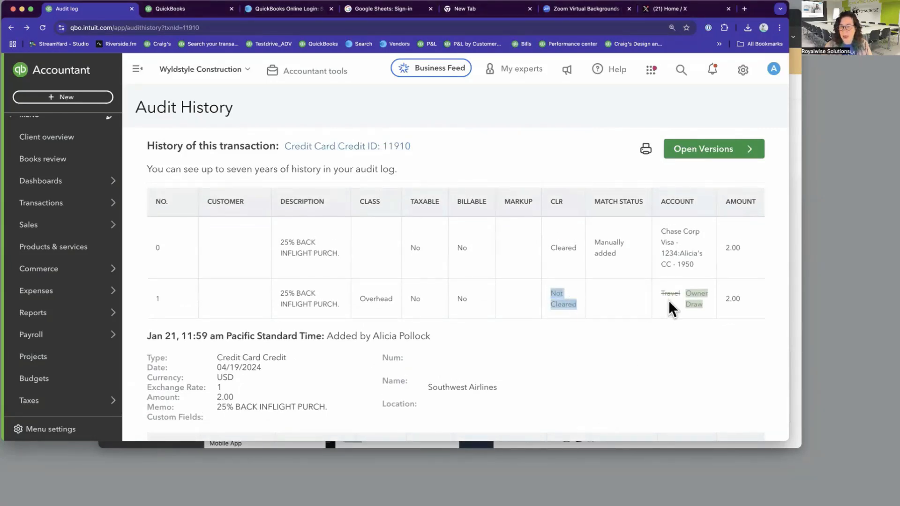
left_click(589, 310)
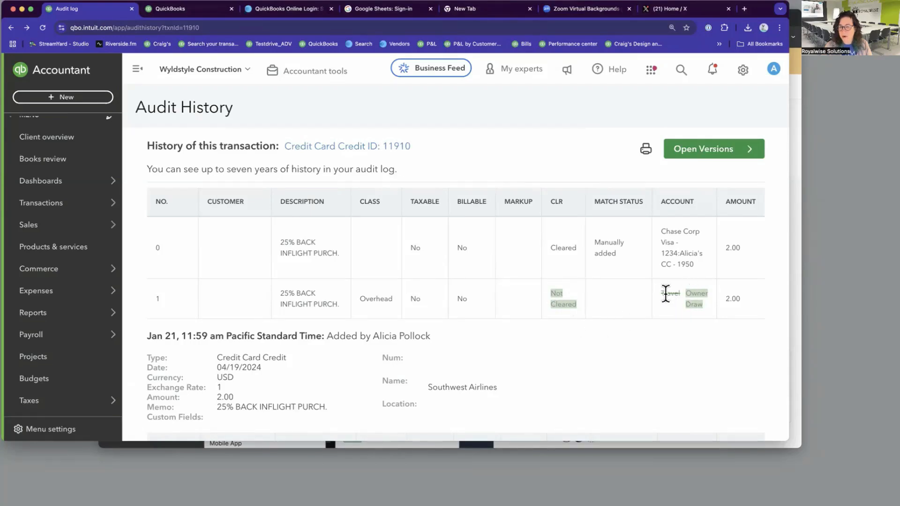
- Compare the Jan 29 edit with the originally added Jan 21 version, checking the CLR and Account columns
scroll(656, 371, "down", 1)
scroll(654, 366, "down", 3)
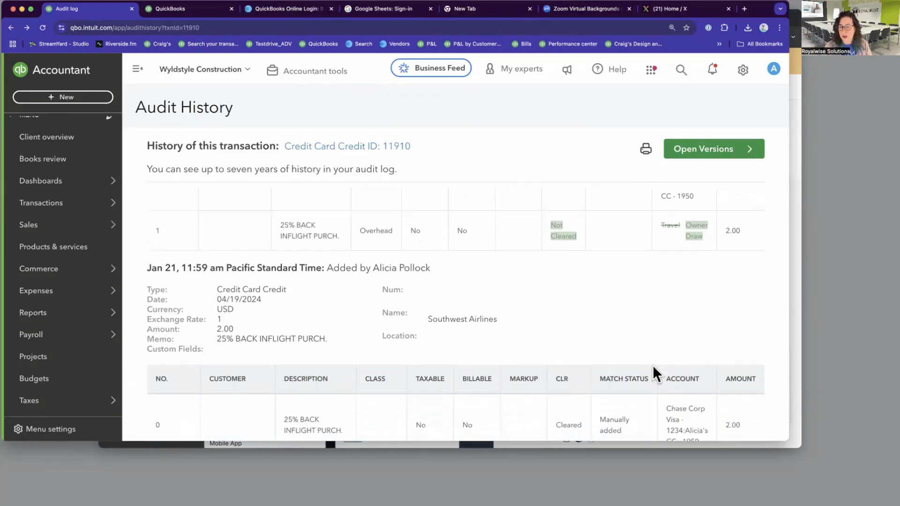
scroll(652, 365, "up", 5)
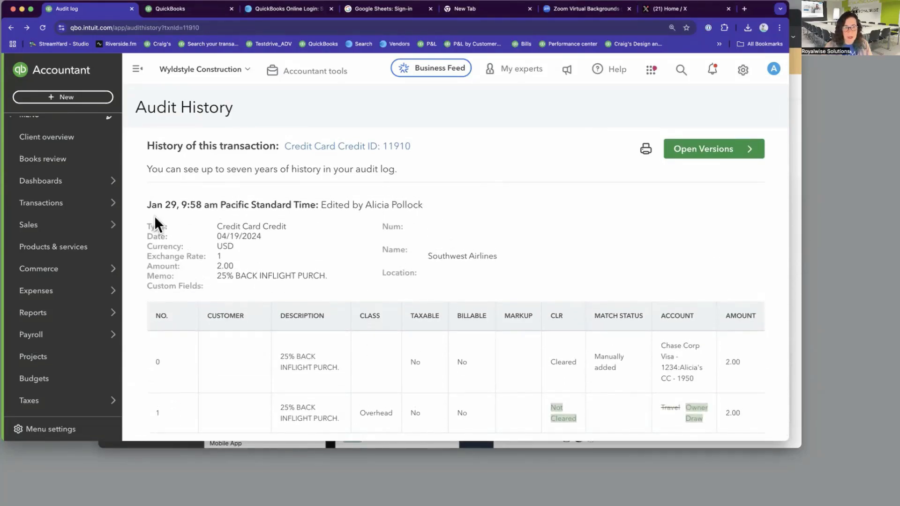
scroll(336, 332, "down", 7)
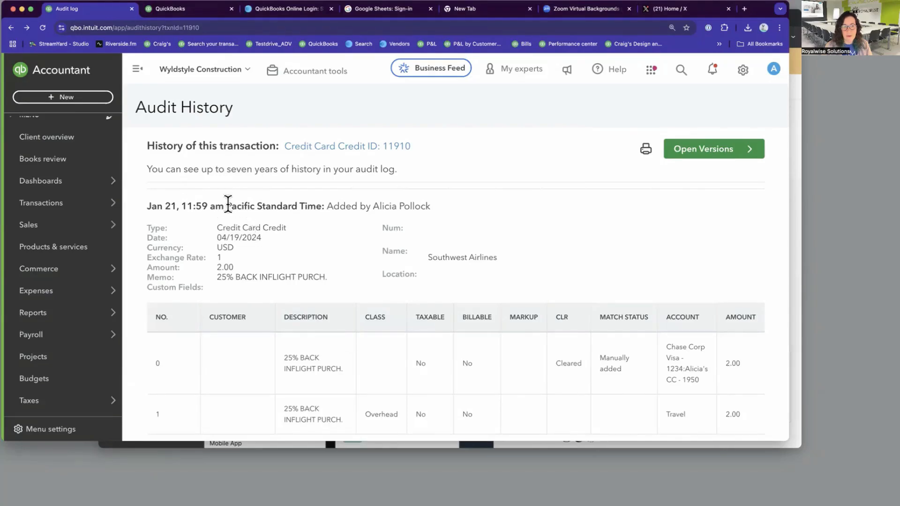
scroll(499, 320, "down", 1)
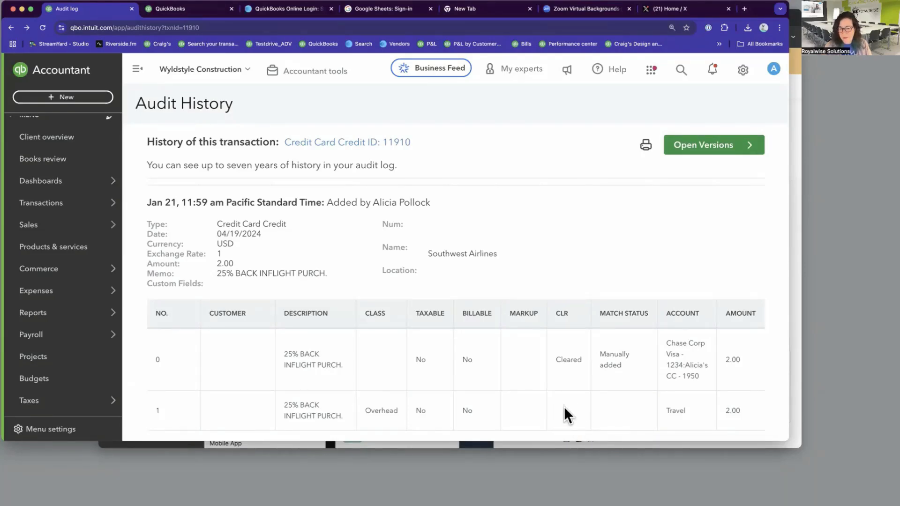
scroll(564, 407, "up", 3)
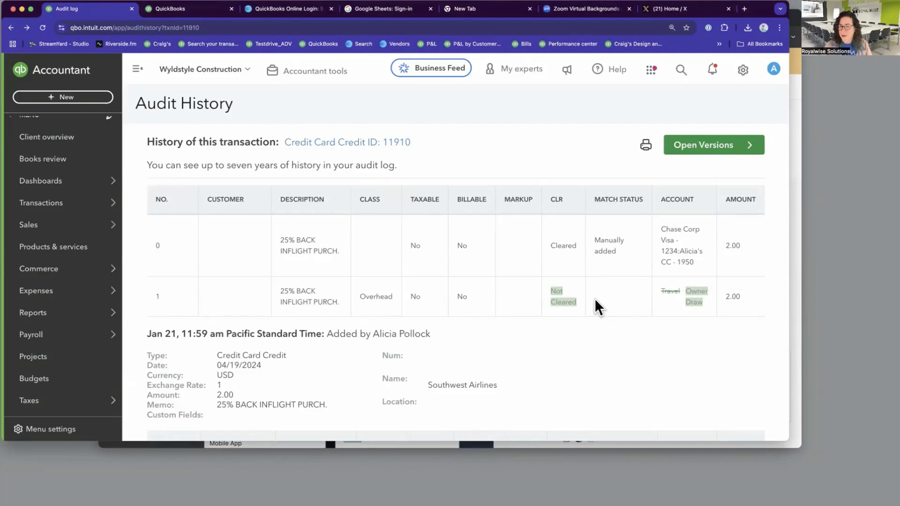
scroll(570, 334, "up", 2)
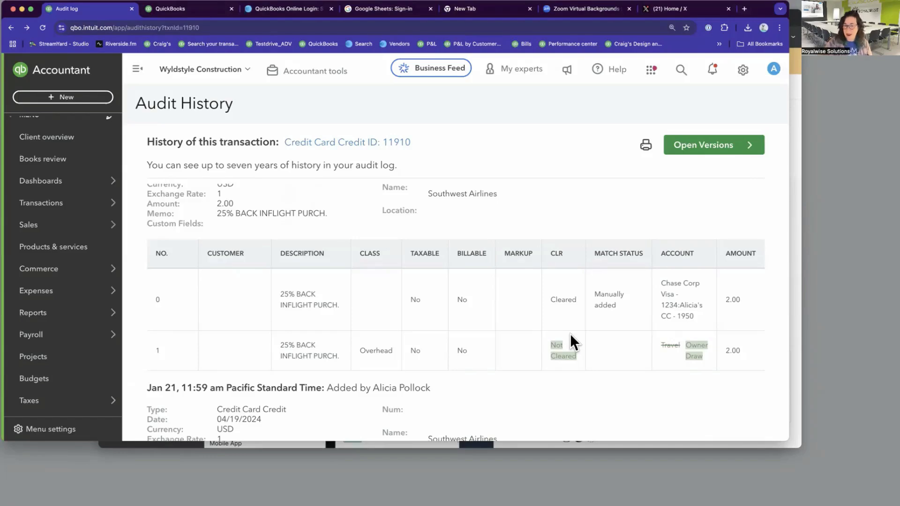
- Open the transaction's version timeline, switch between the 01/29/2025 edit and the 01/21/2025 original, and widen the browser window
left_click(737, 145)
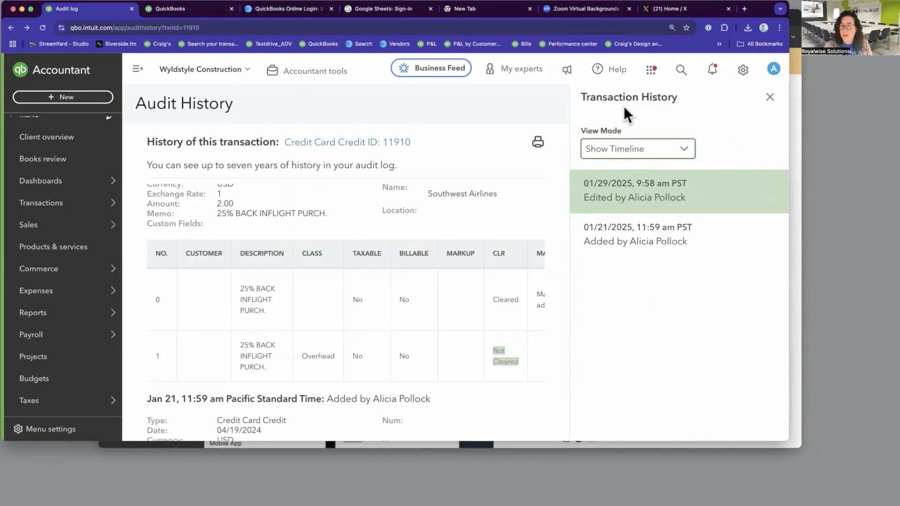
left_click(637, 242)
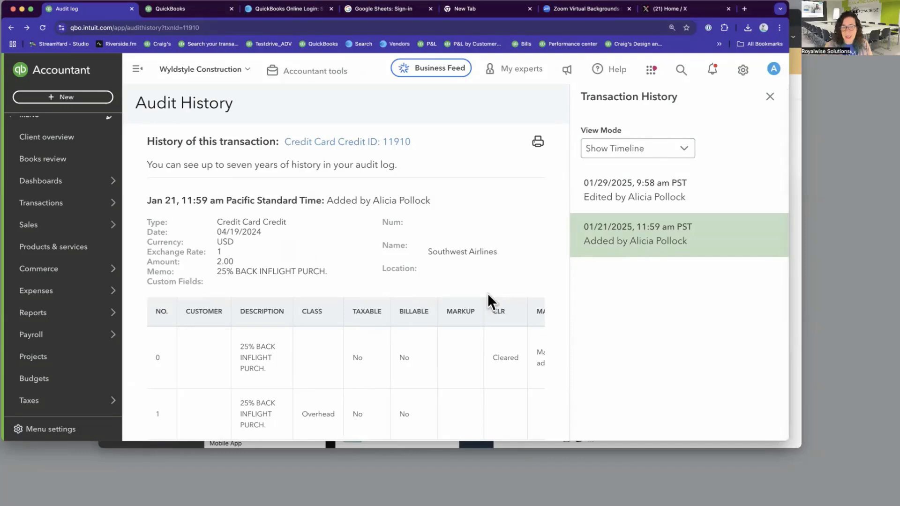
scroll(485, 294, "down", 1)
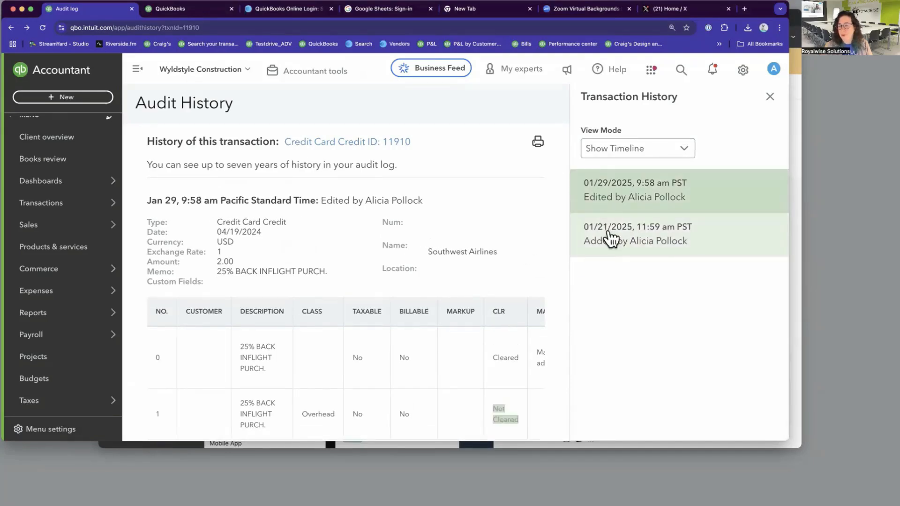
left_click(609, 240)
left_click(604, 195)
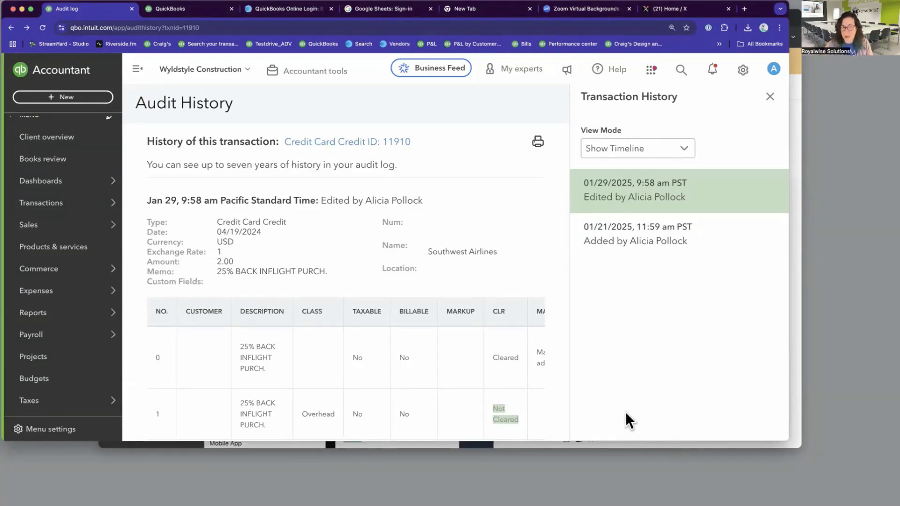
scroll(442, 376, "down", 5)
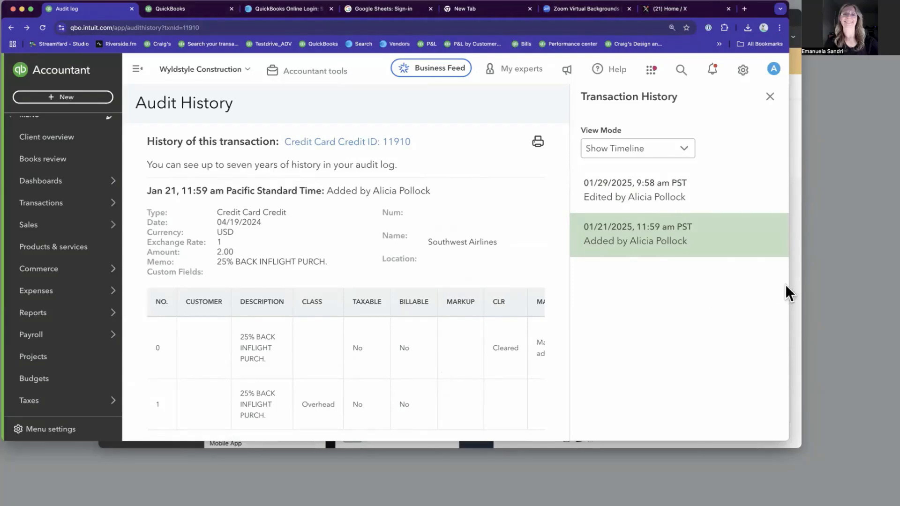
left_click_drag(789, 288, 886, 288)
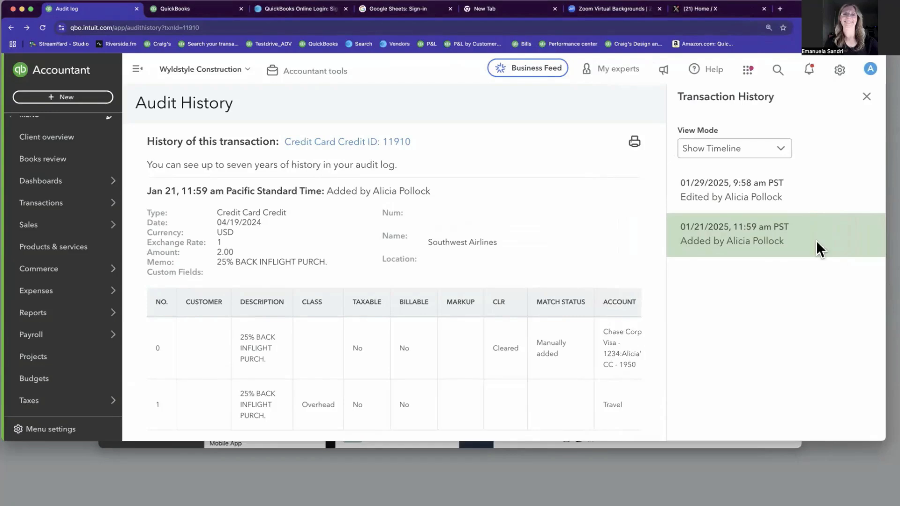
- Open the Credit Card Credit transaction from the duplicated Audit History page and review its category details
left_click(201, 10)
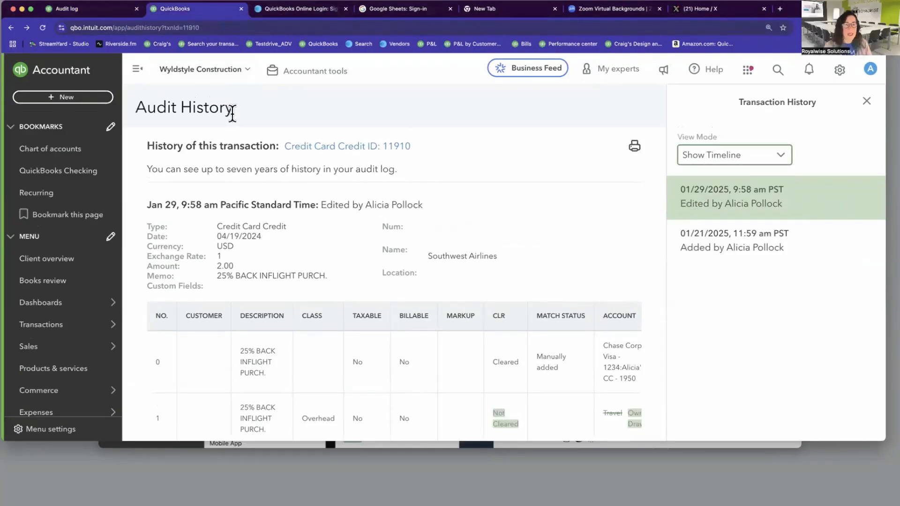
left_click(370, 147)
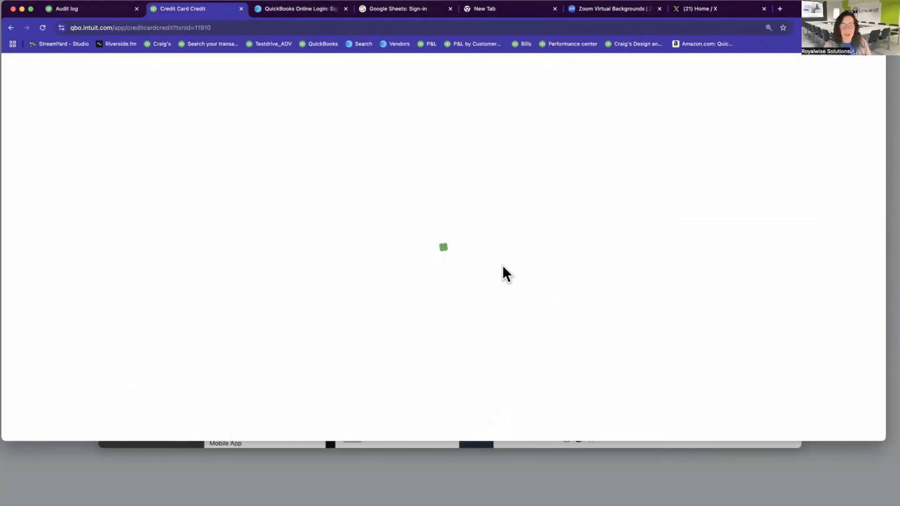
scroll(502, 265, "down", 5)
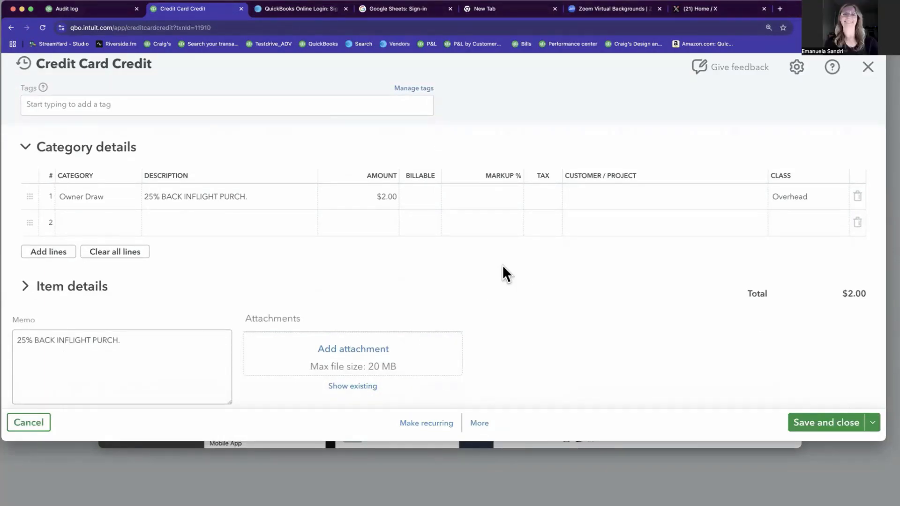
scroll(462, 261, "up", 1)
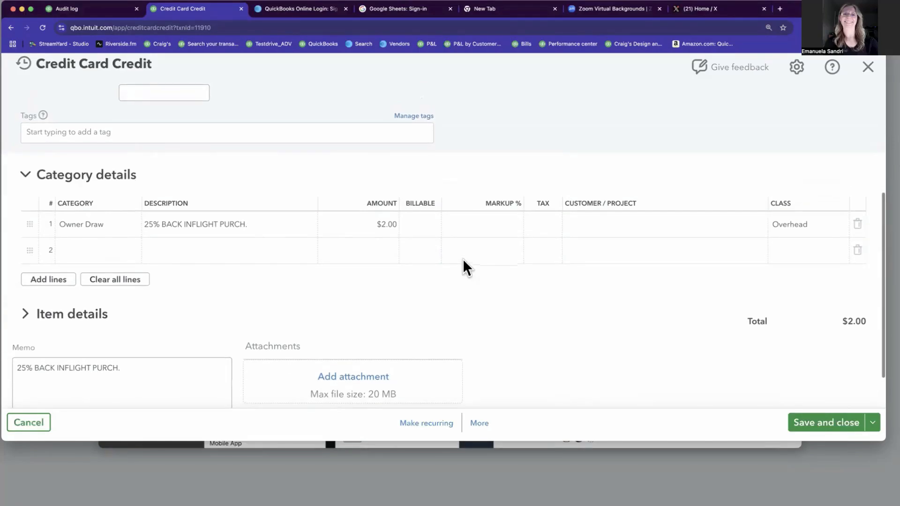
scroll(462, 260, "up", 5)
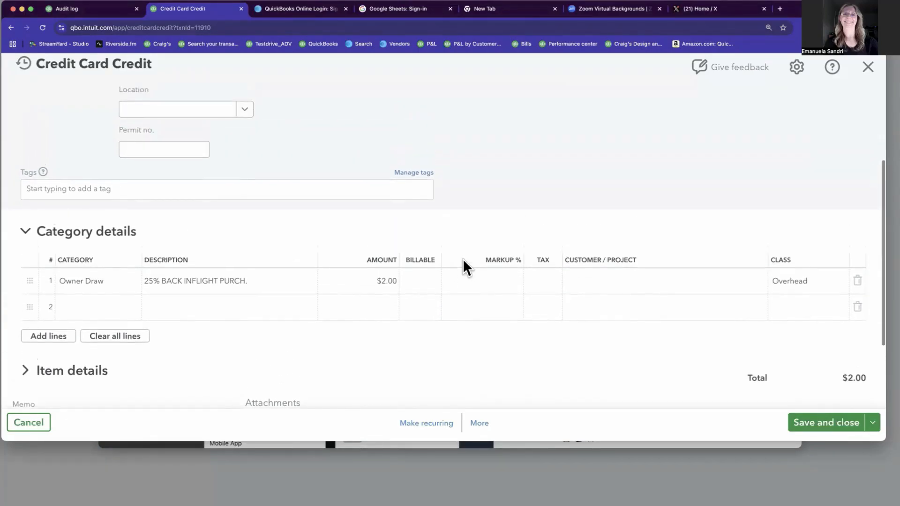
scroll(463, 261, "down", 5)
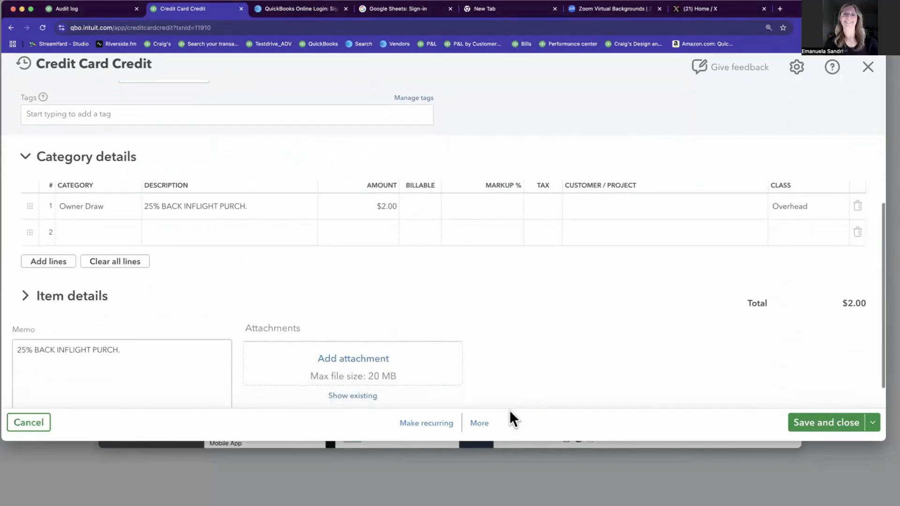
- Locate the Audit history option among the Credit Card Credit's additional actions, dismiss the list and return to the original Audit History page
left_click(482, 427)
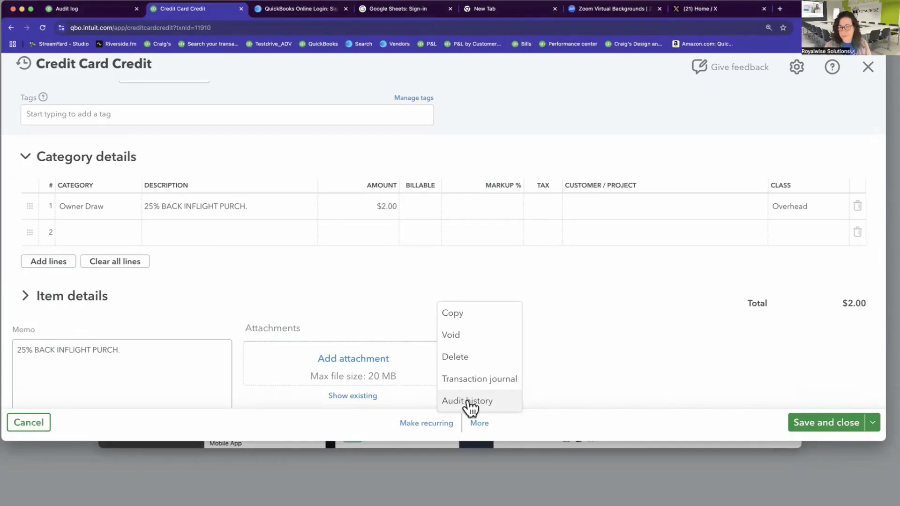
left_click(301, 281)
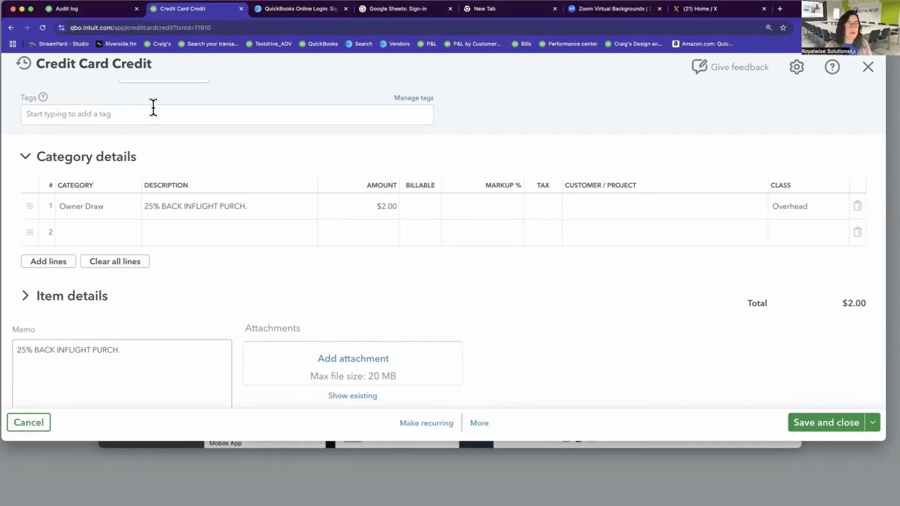
left_click(120, 16)
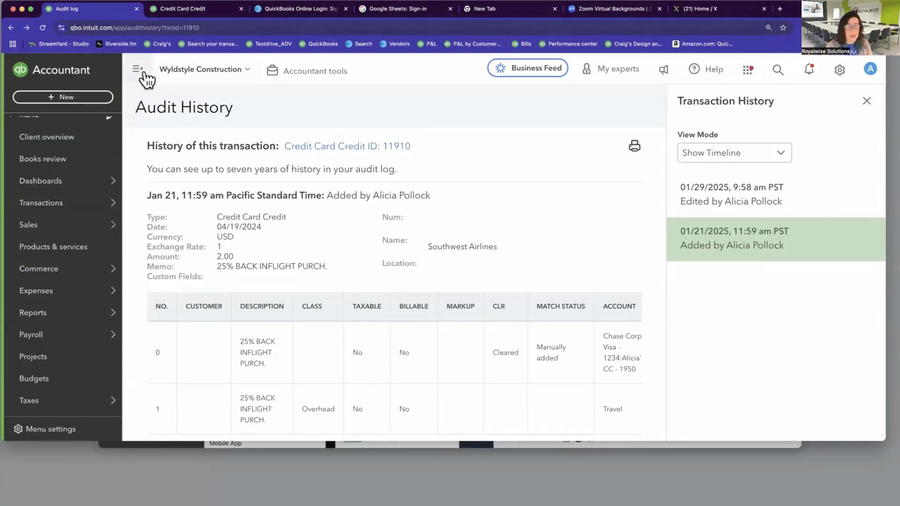
- Return to the Audit Log and open the amazon.com expense for $413.63 edited on Jan 22, 2025
right_click(12, 28)
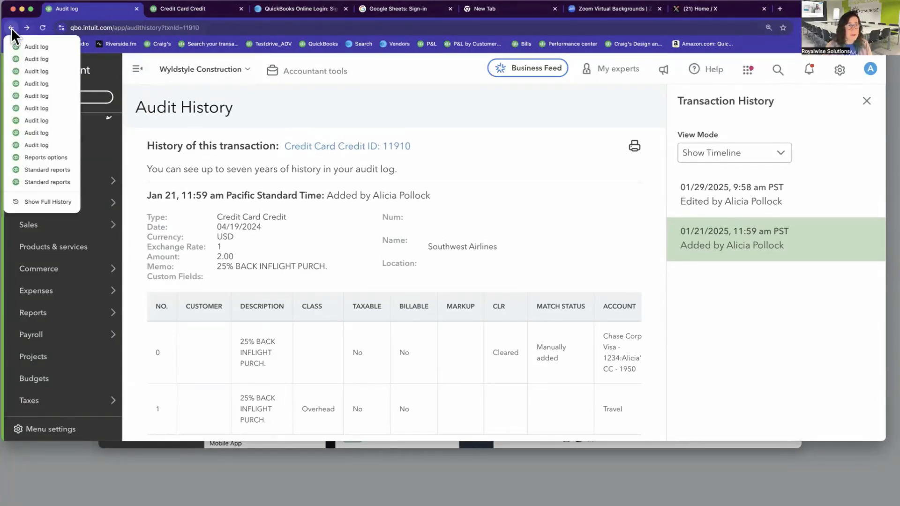
left_click(41, 147)
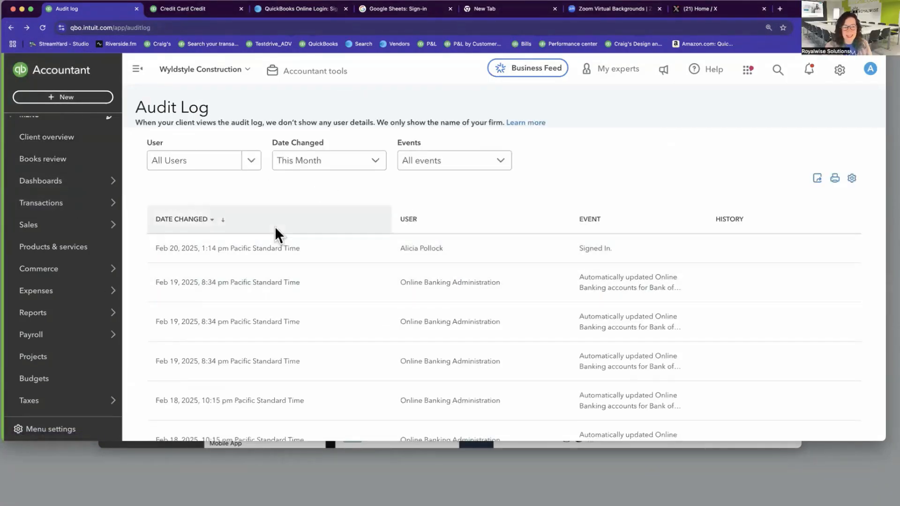
scroll(287, 281, "down", 15)
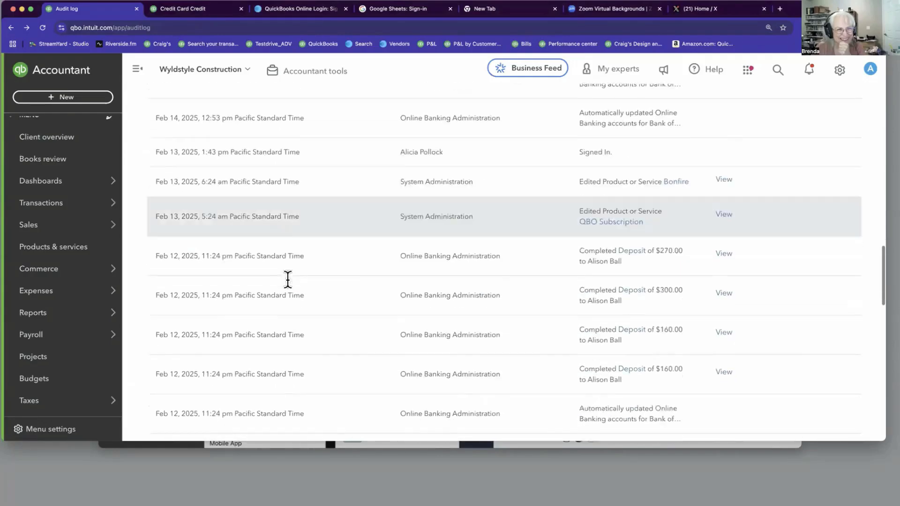
scroll(288, 280, "down", 15)
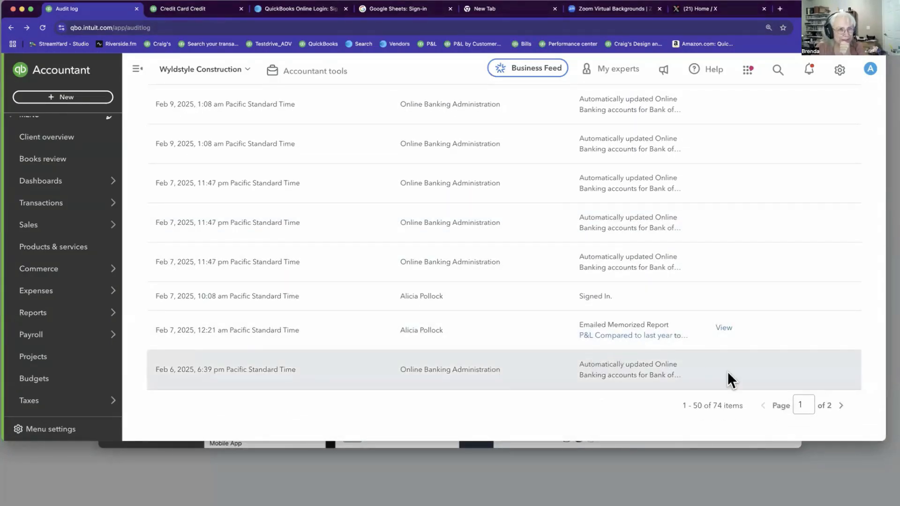
left_click(840, 406)
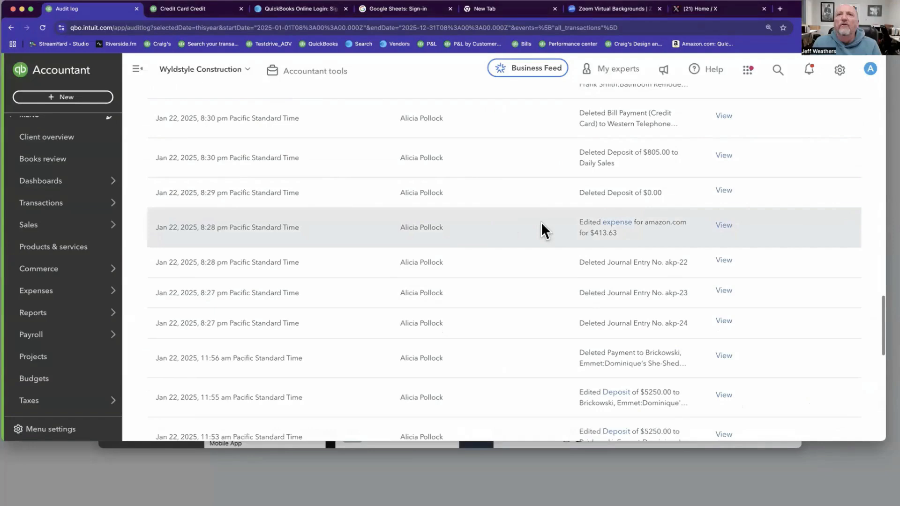
left_click(612, 223)
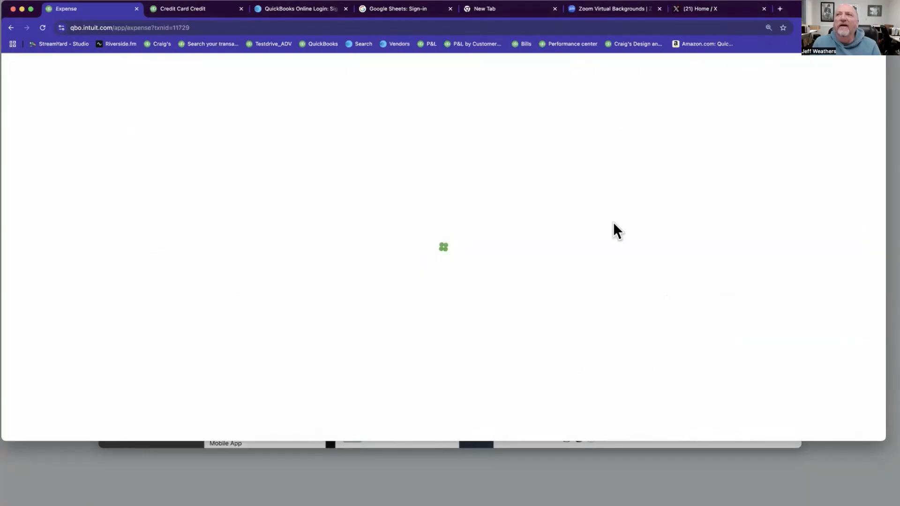
- Review the amazon.com expense's category details and open its Audit history from the transaction
scroll(560, 240, "down", 5)
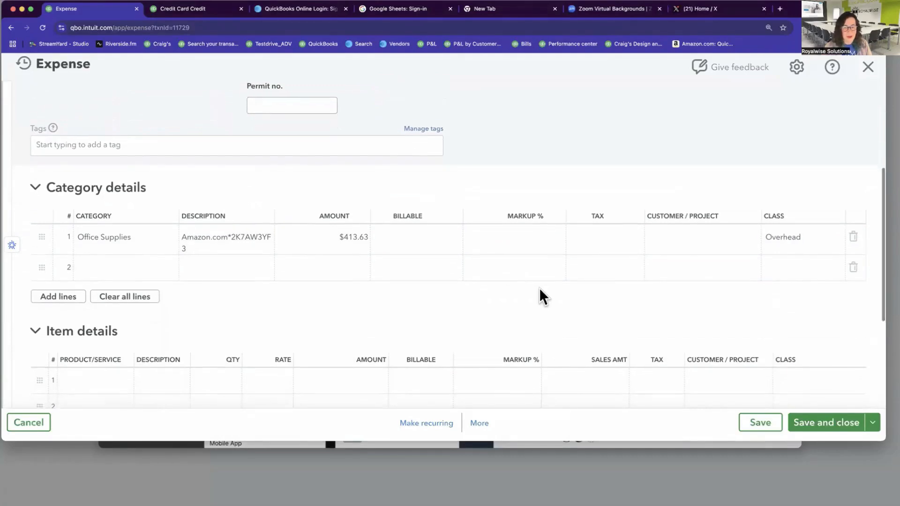
scroll(539, 291, "down", 1)
left_click(479, 423)
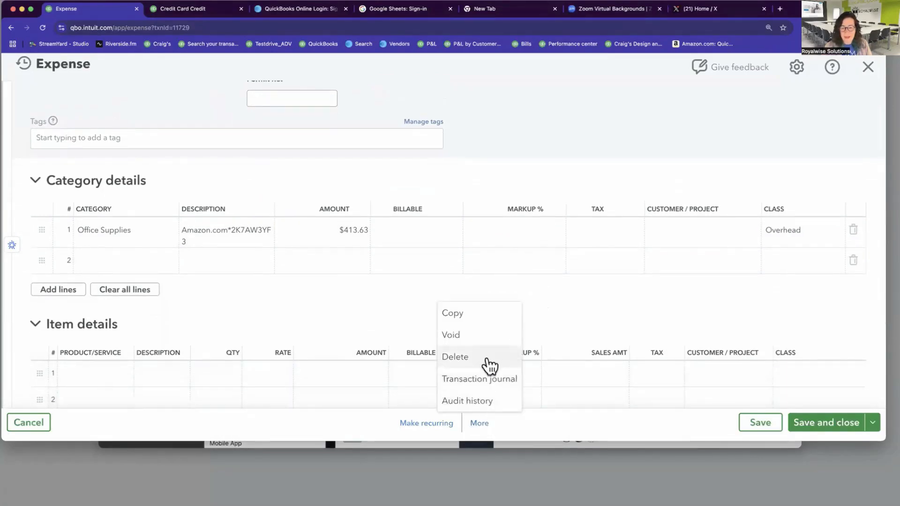
left_click(480, 400)
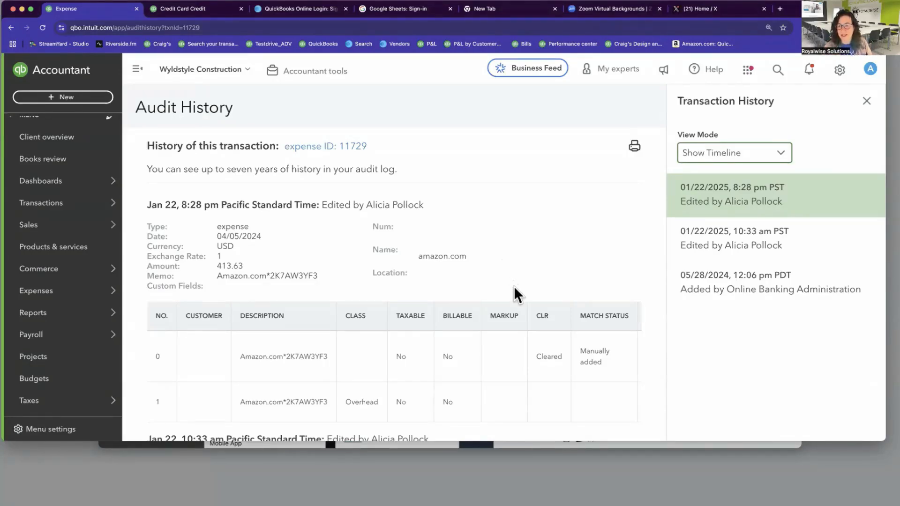
- Compare the 05/28/2024 original with the 01/22/2025 10:33 am edit in the timeline, checking the Match Status column
scroll(514, 286, "down", 3)
scroll(513, 286, "up", 3)
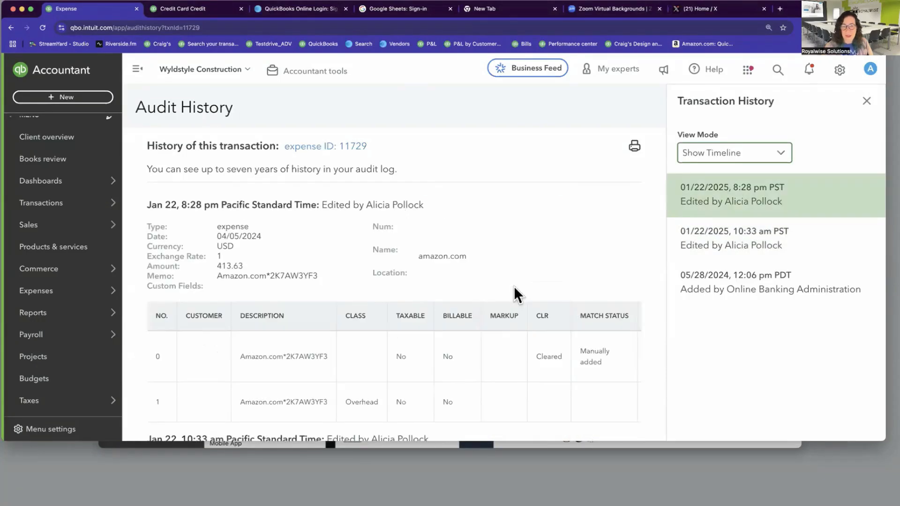
left_click(721, 303)
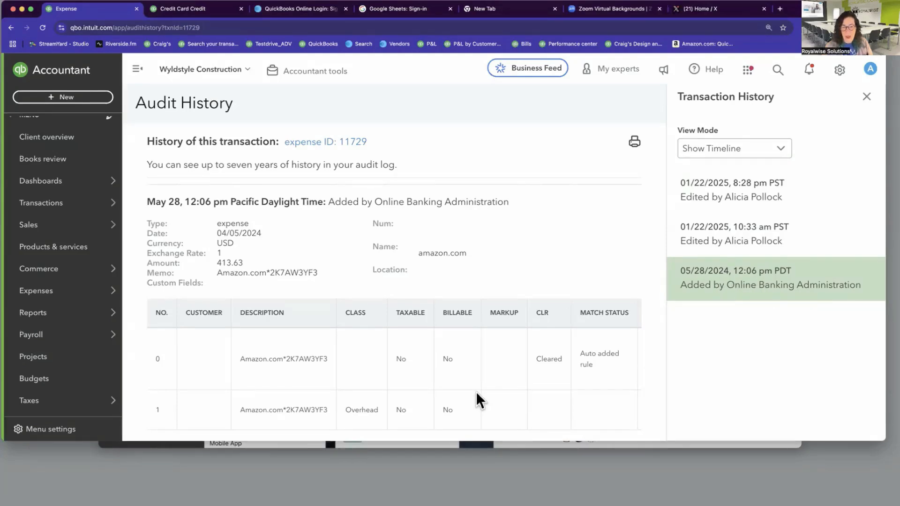
scroll(476, 392, "up", 4)
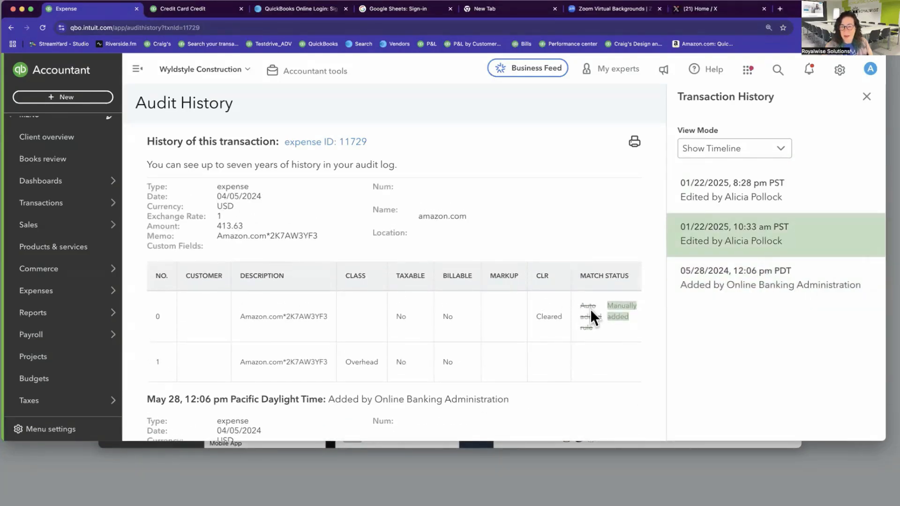
scroll(572, 353, "down", 4)
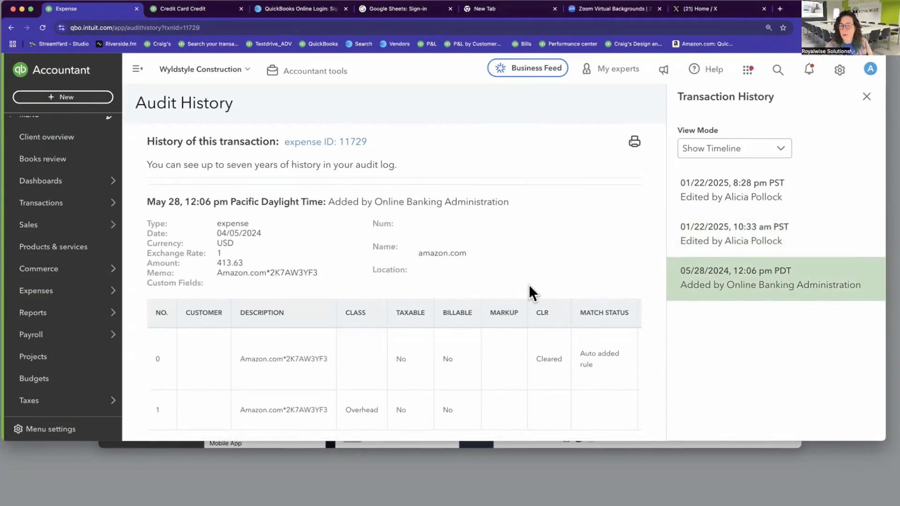
scroll(529, 285, "up", 4)
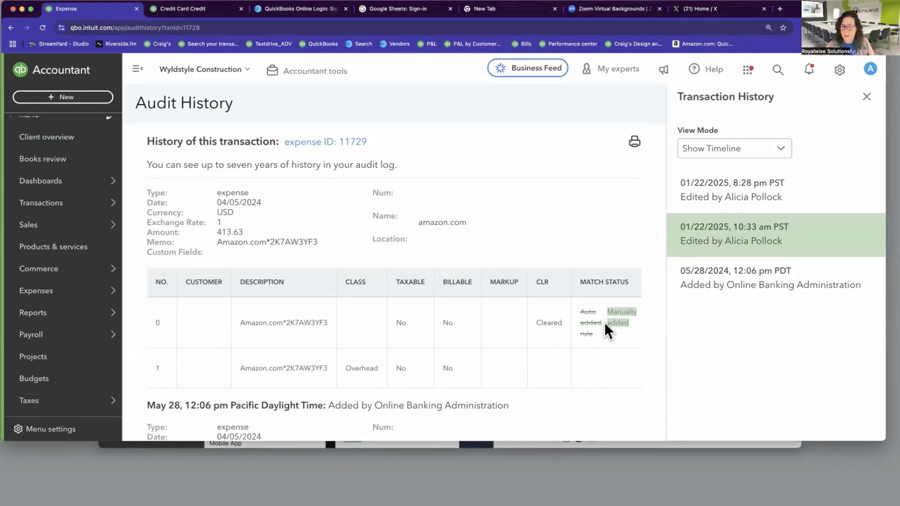
scroll(564, 280, "down", 3)
scroll(564, 279, "up", 3)
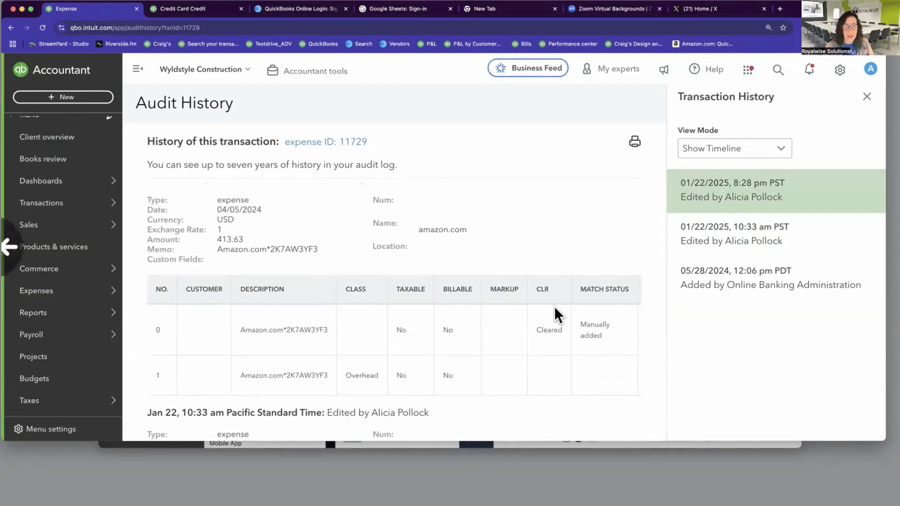
- Examine the Account column of the 01/22/2025 8:28 pm edit and check which view modes are available
scroll(554, 306, "right", 5)
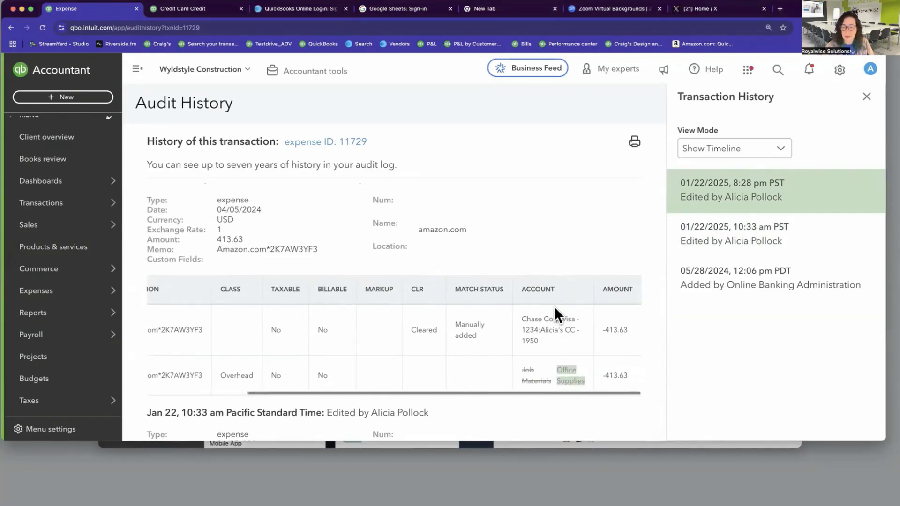
scroll(554, 309, "down", 1)
scroll(549, 319, "down", 1)
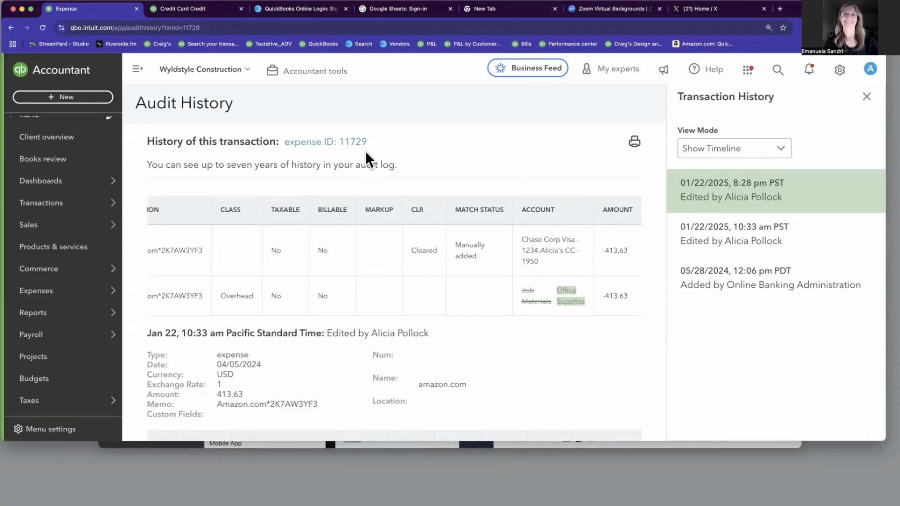
scroll(555, 168, "up", 1)
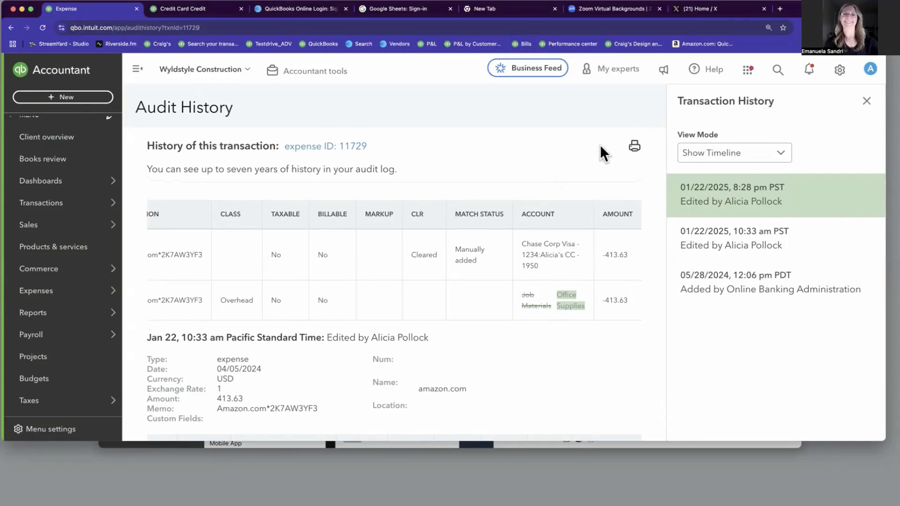
left_click(710, 150)
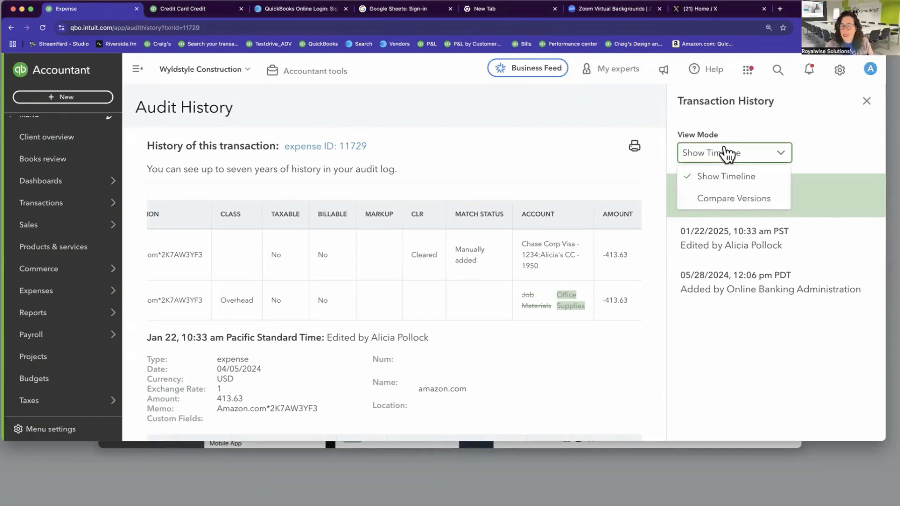
left_click(462, 143)
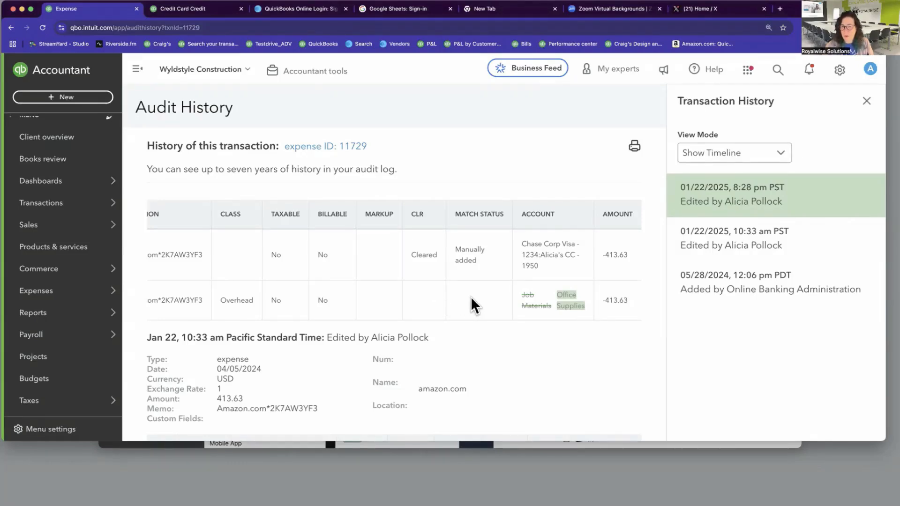
scroll(471, 297, "down", 1)
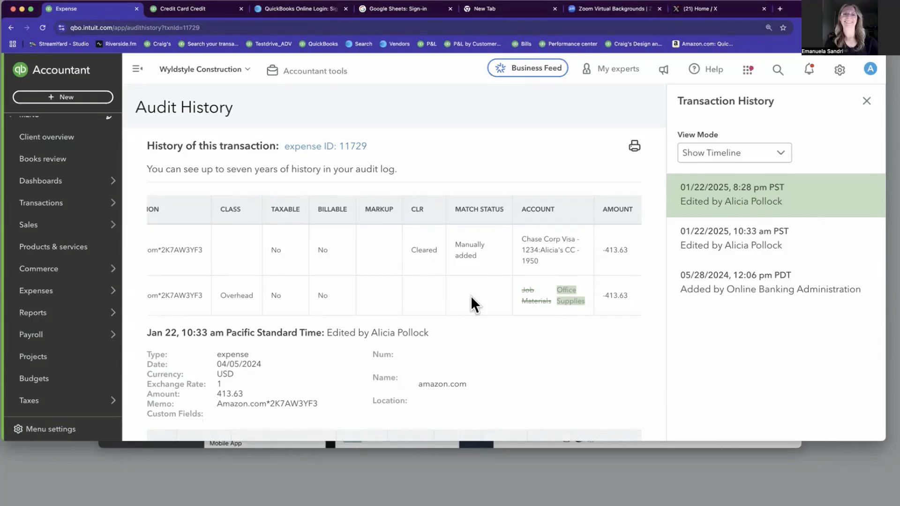
scroll(471, 296, "up", 3)
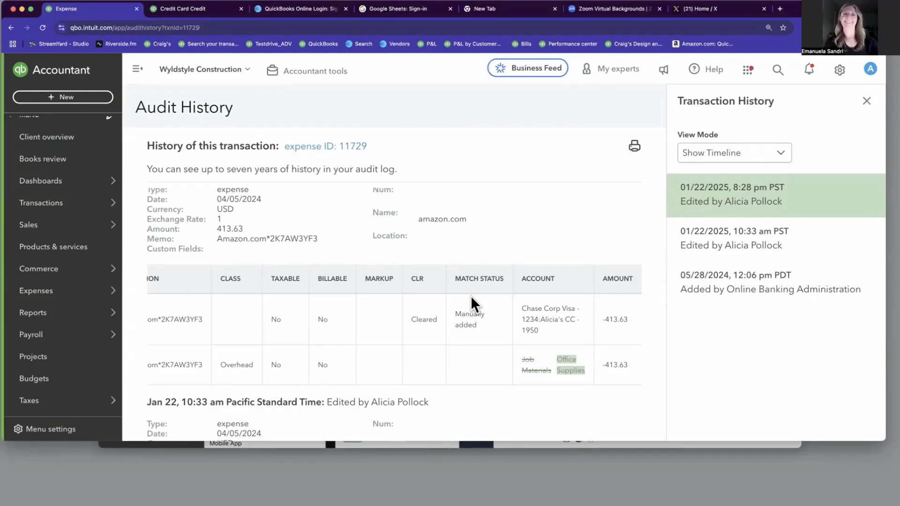
- Switch the transaction history's view mode to Compare Versions and back to Show Timeline
left_click(710, 157)
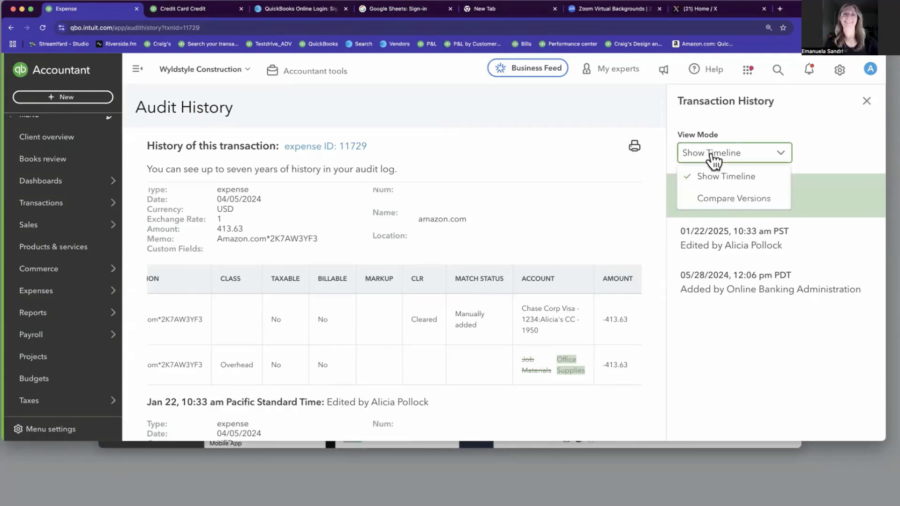
left_click(748, 201)
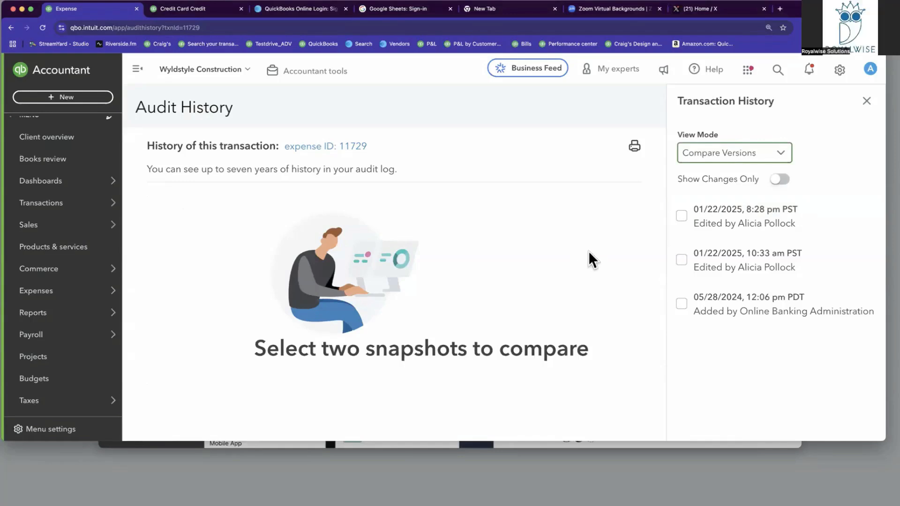
left_click(734, 159)
left_click(736, 173)
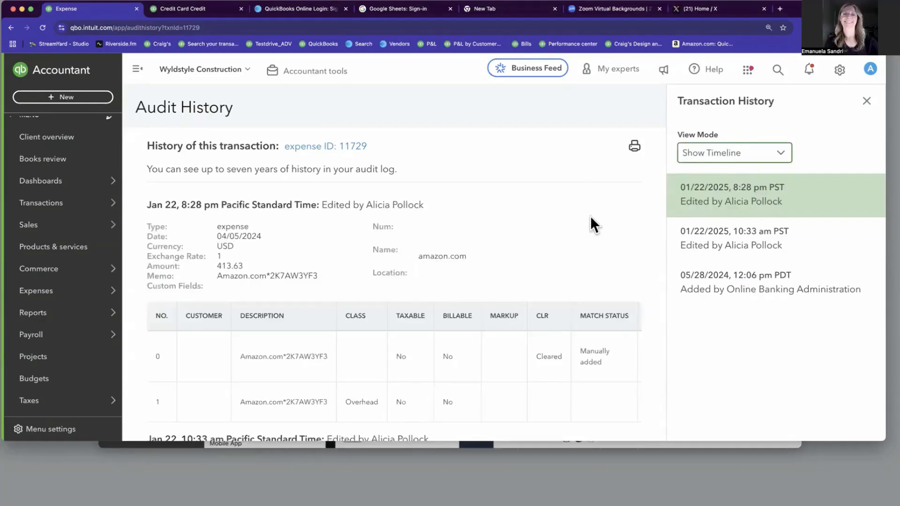
left_click(299, 357)
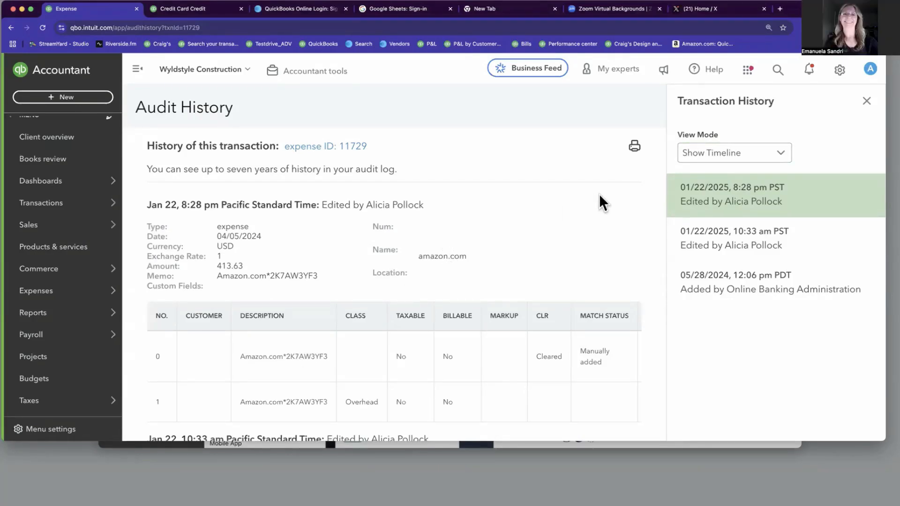
- Compare the 05/28/2024 original version with the 01/22/2025 8:28 pm edit in Compare Versions mode, showing changes only
left_click(716, 154)
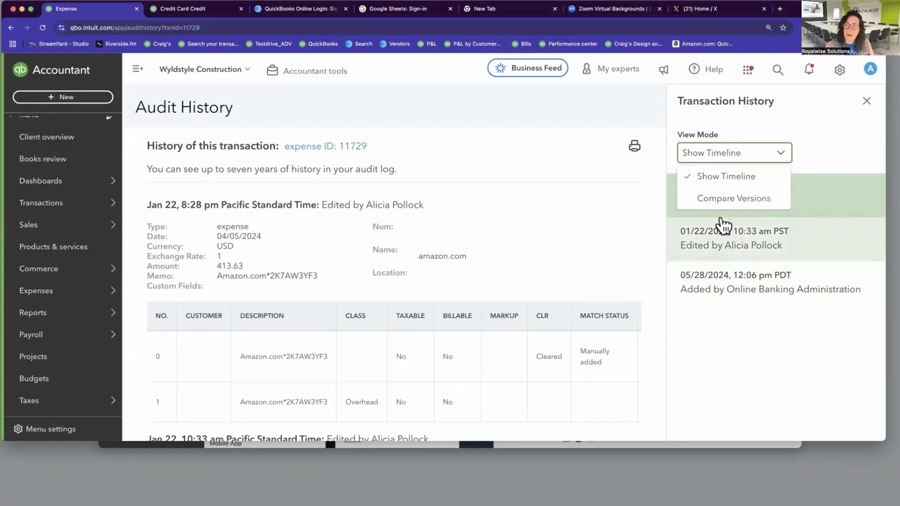
left_click(726, 199)
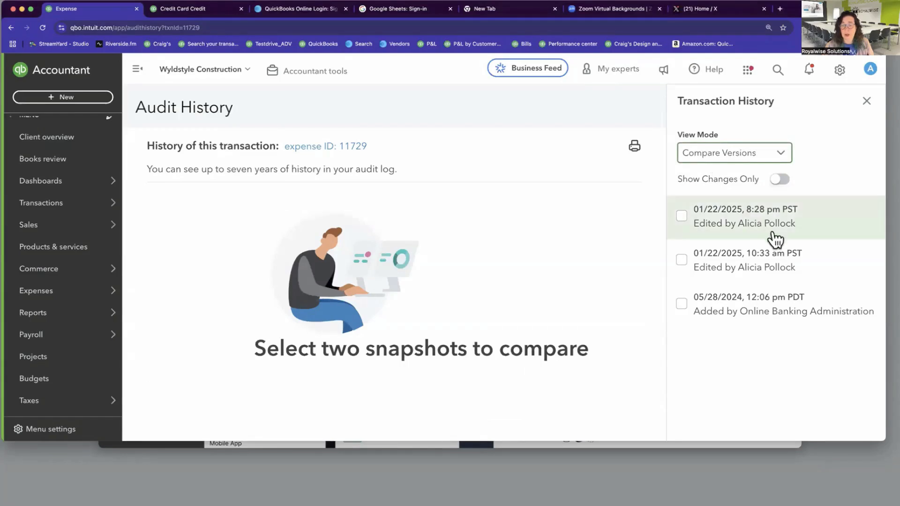
left_click(682, 306)
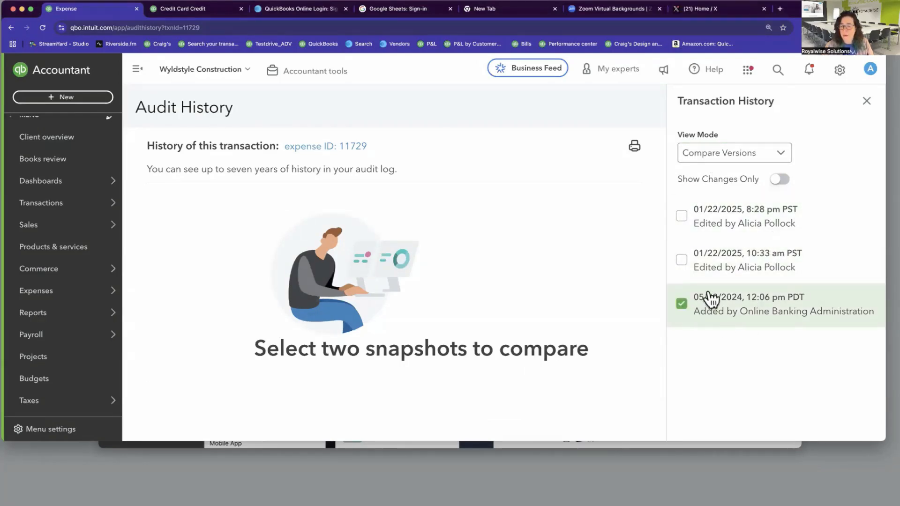
left_click(682, 217)
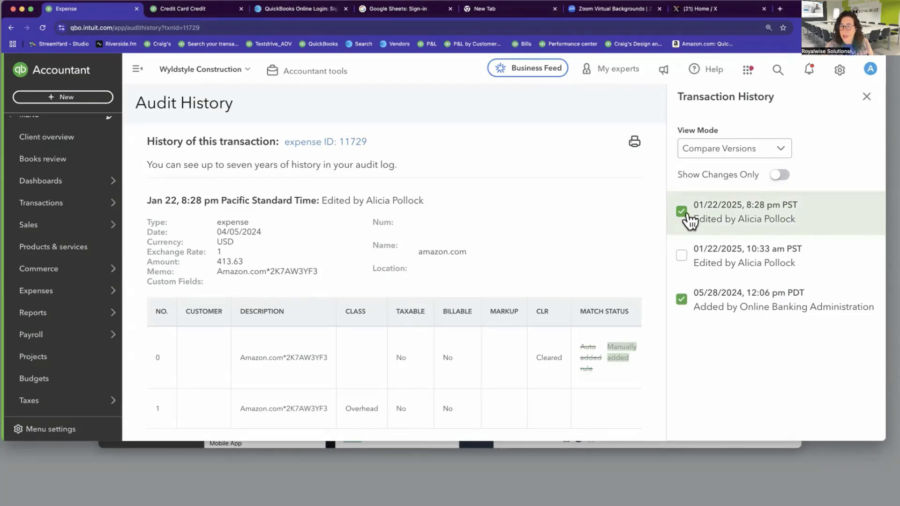
left_click(781, 175)
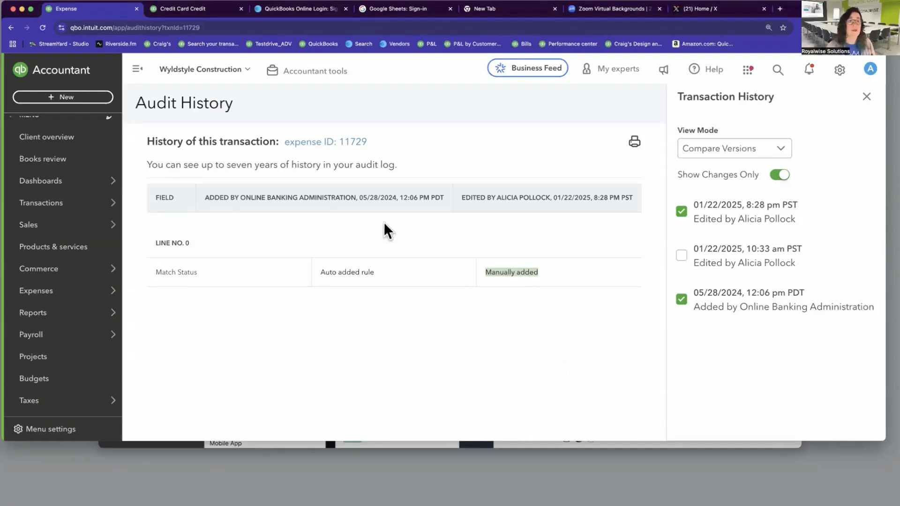
- Switch to the Credit Card Credit's audit history and open the Standard reports list from there
left_click(223, 13)
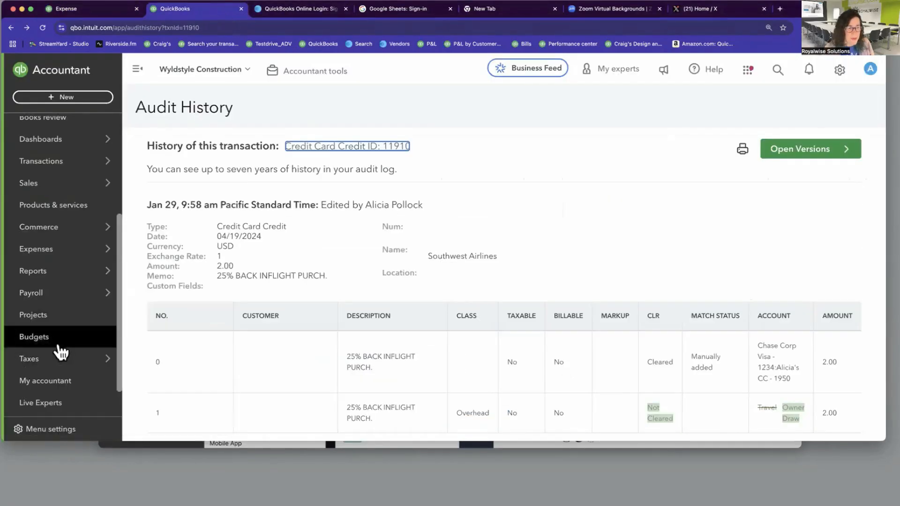
mouse_move(54, 277)
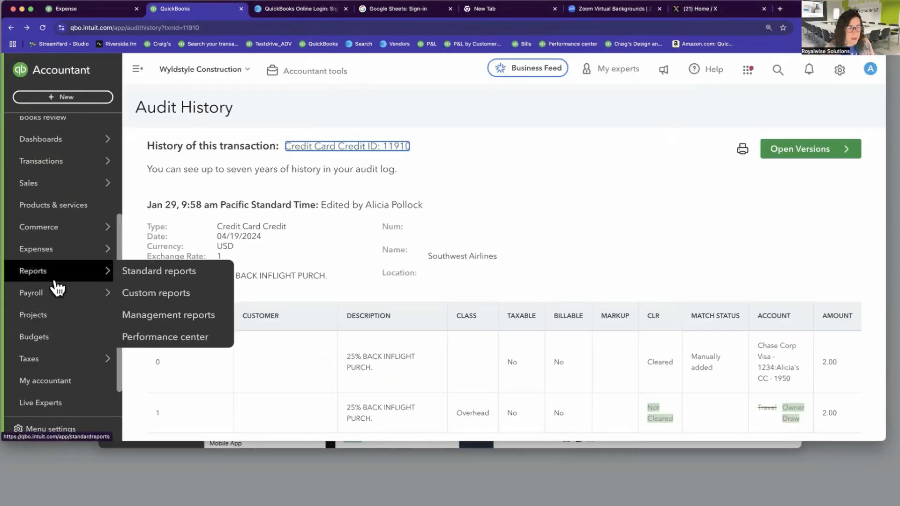
left_click(159, 273)
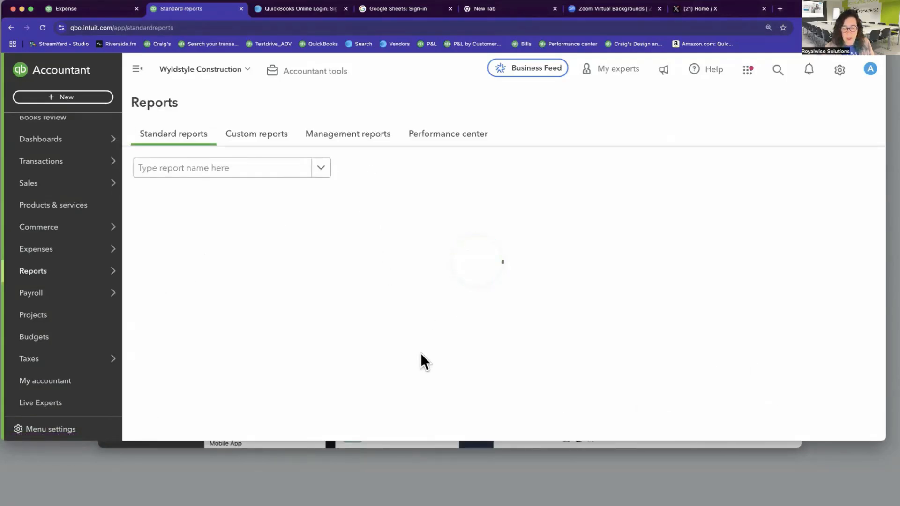
- Look through the standard reports, including For my accountant, then find the Audit Log by searching "aud" and open it
scroll(420, 353, "down", 15)
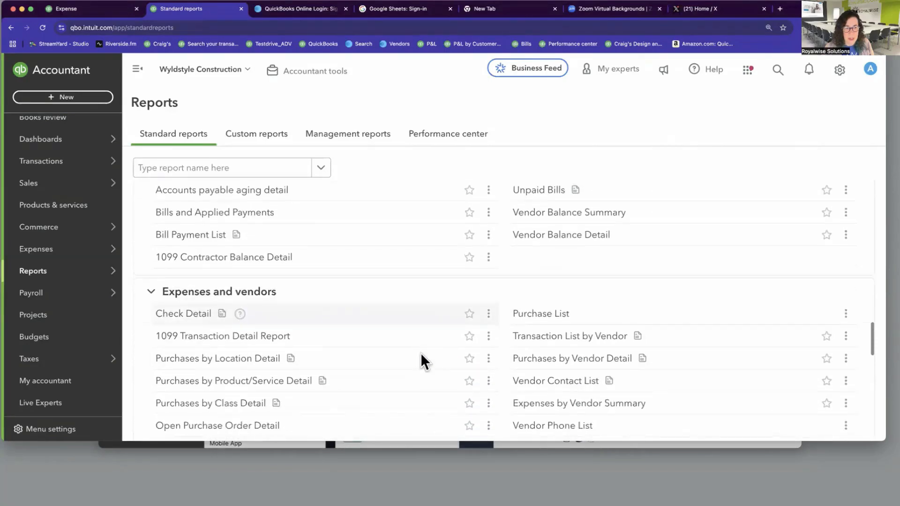
scroll(420, 357, "down", 10)
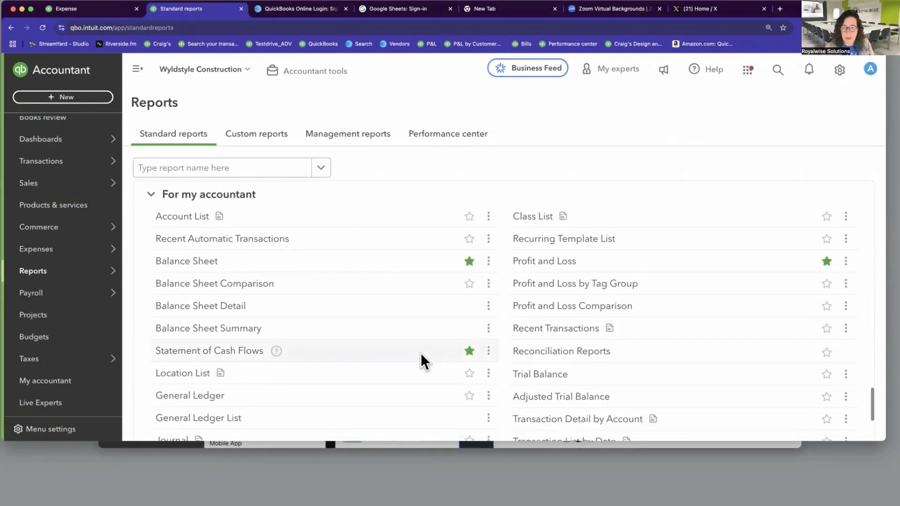
scroll(359, 334, "down", 3)
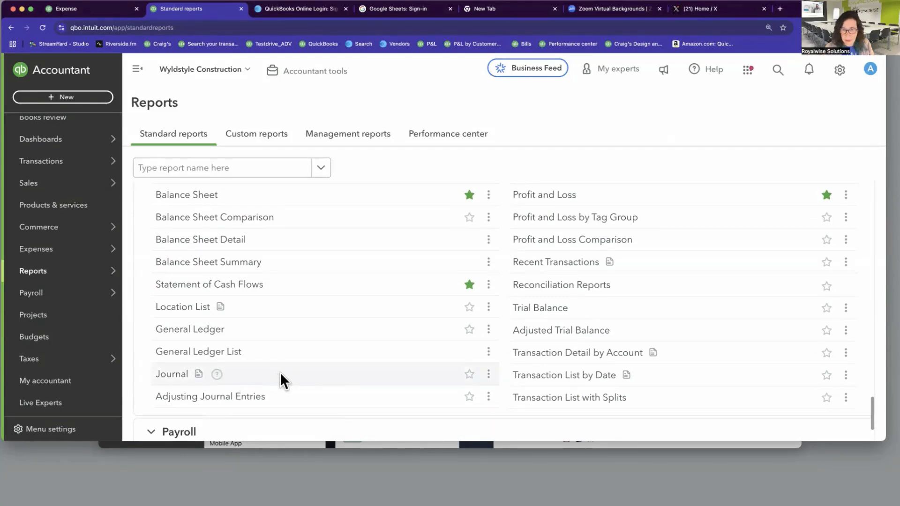
scroll(280, 372, "up", 8)
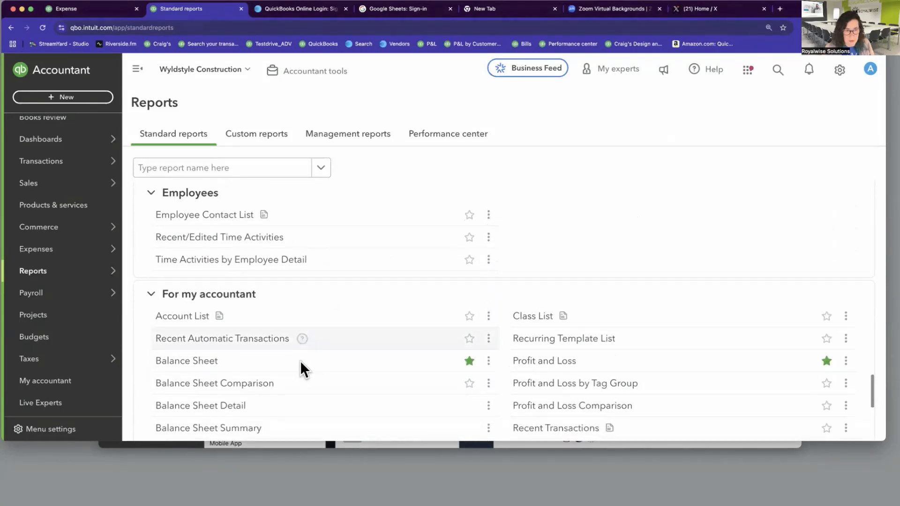
scroll(300, 363, "down", 5)
scroll(300, 366, "up", 10)
left_click(187, 168)
type("aud")
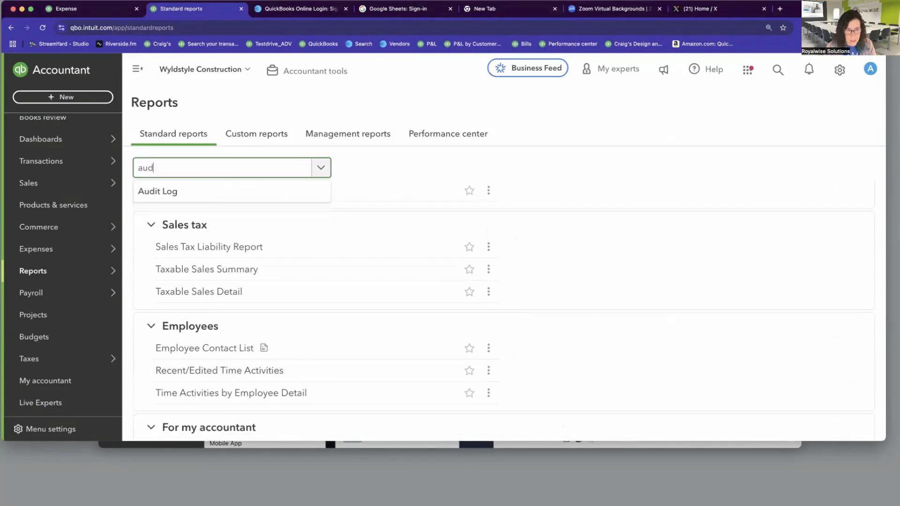
left_click(176, 192)
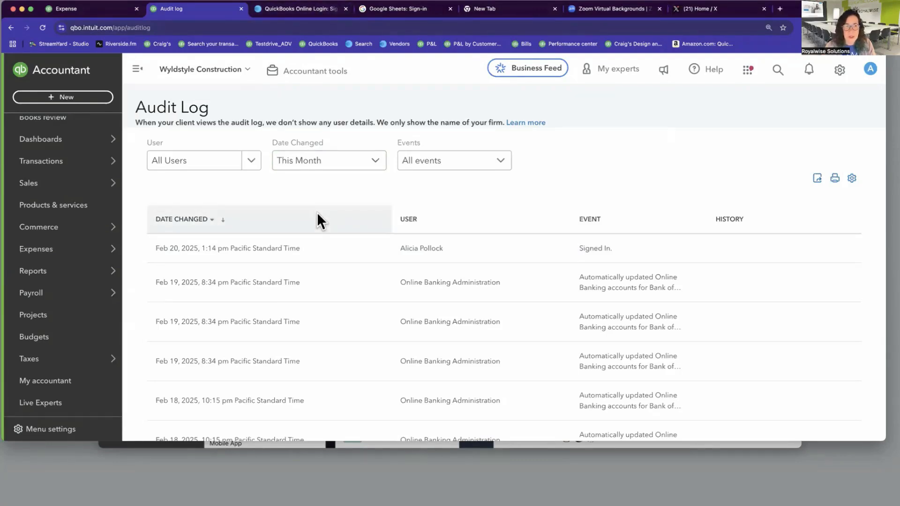
- Search the whole company for "audi" and open the standard Audit Log report from the results
left_click(780, 71)
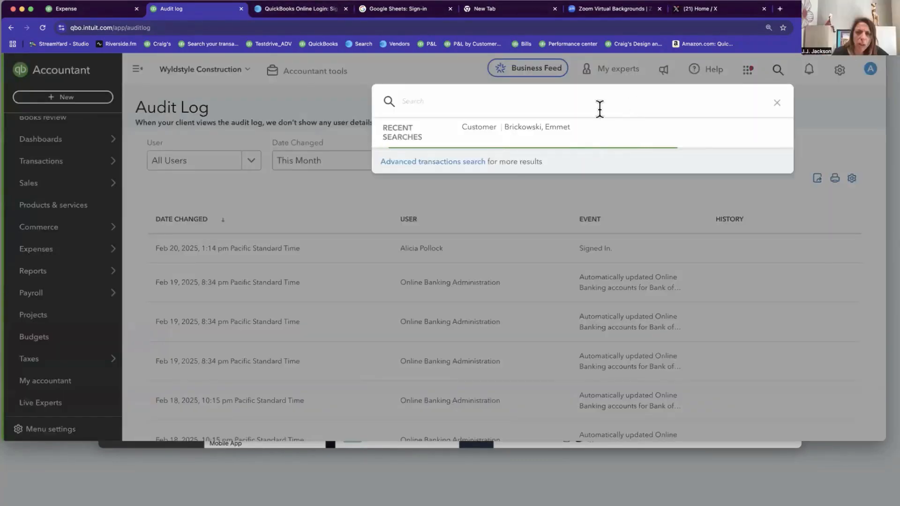
type("audi")
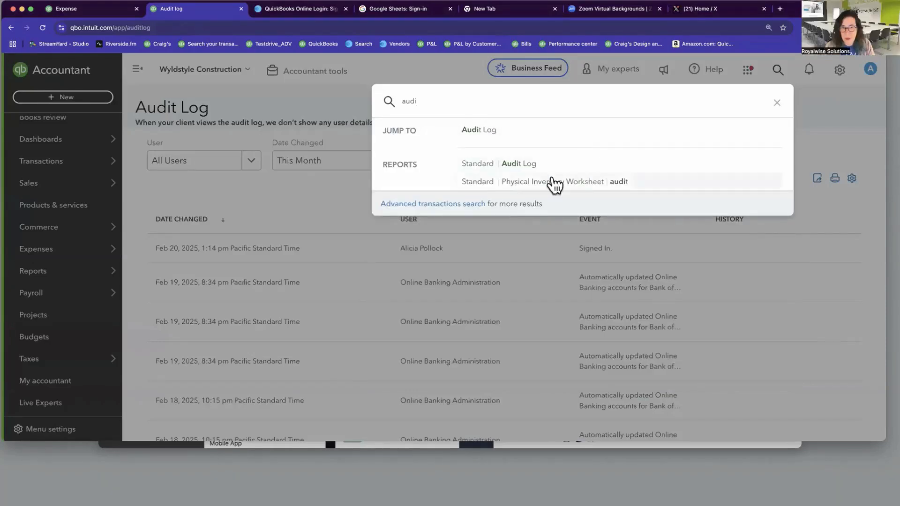
left_click(521, 165)
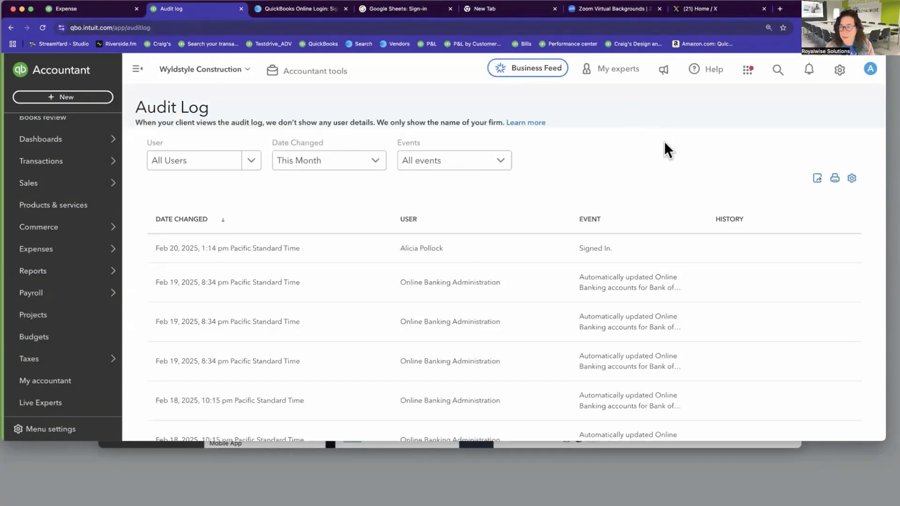
- Set the Audit Log's page size to 500 entries
scroll(556, 234, "down", 3)
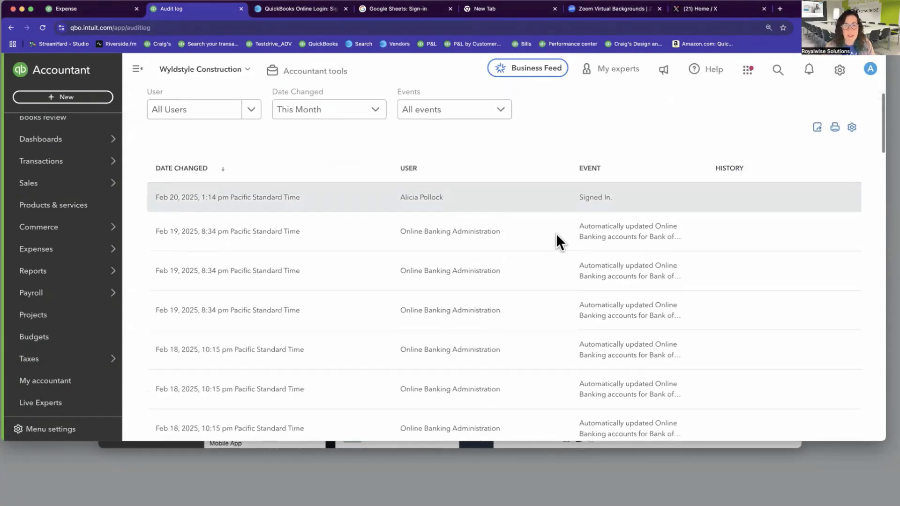
scroll(556, 233, "up", 3)
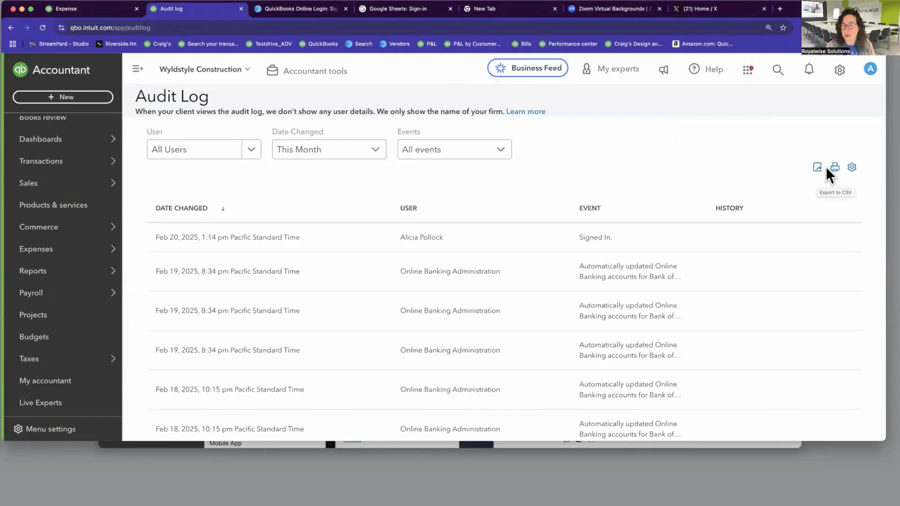
left_click(853, 167)
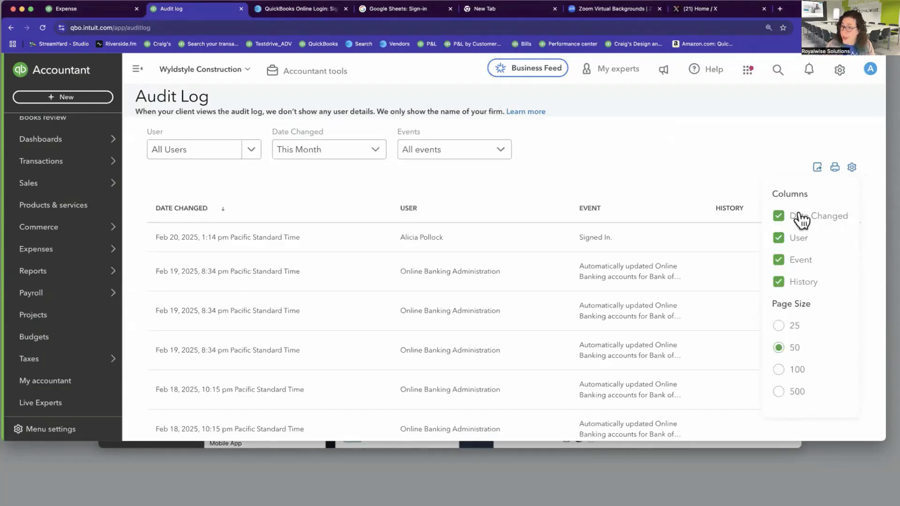
left_click(779, 391)
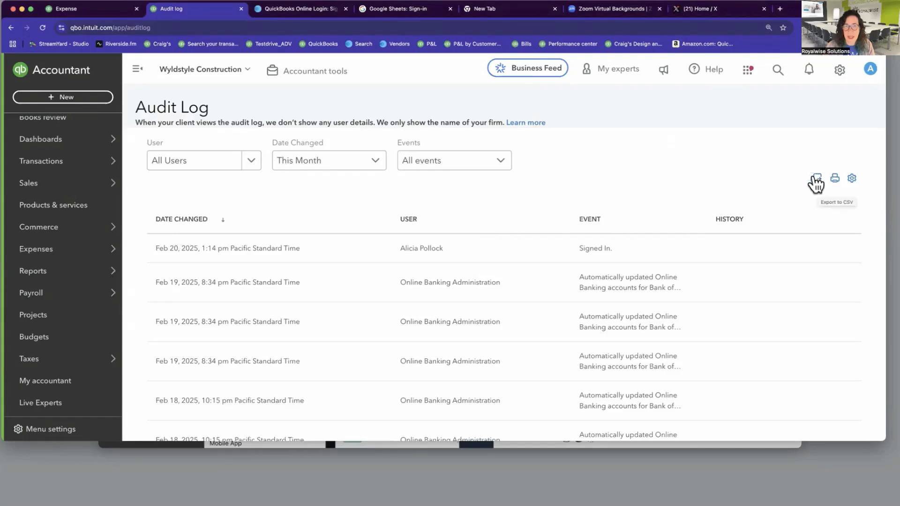
- Search the whole company for "audit" and dismiss the search without opening a result
left_click(781, 74)
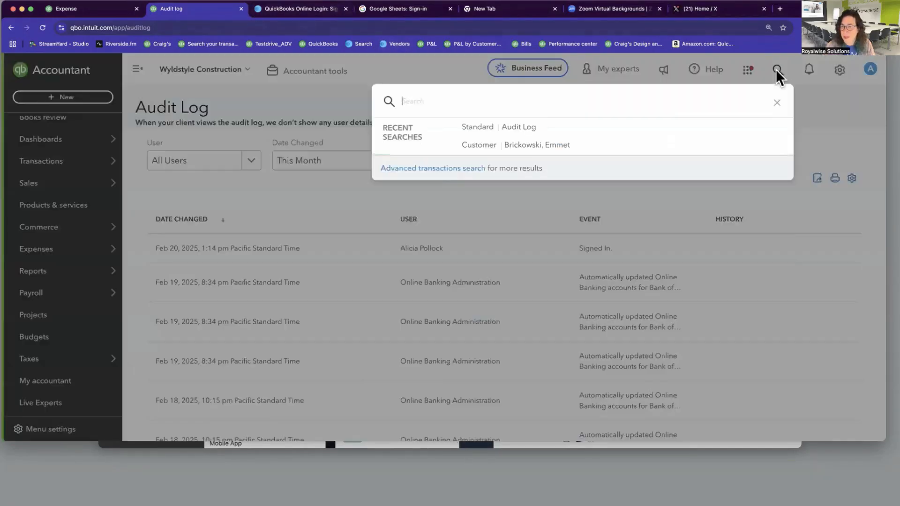
type("audit")
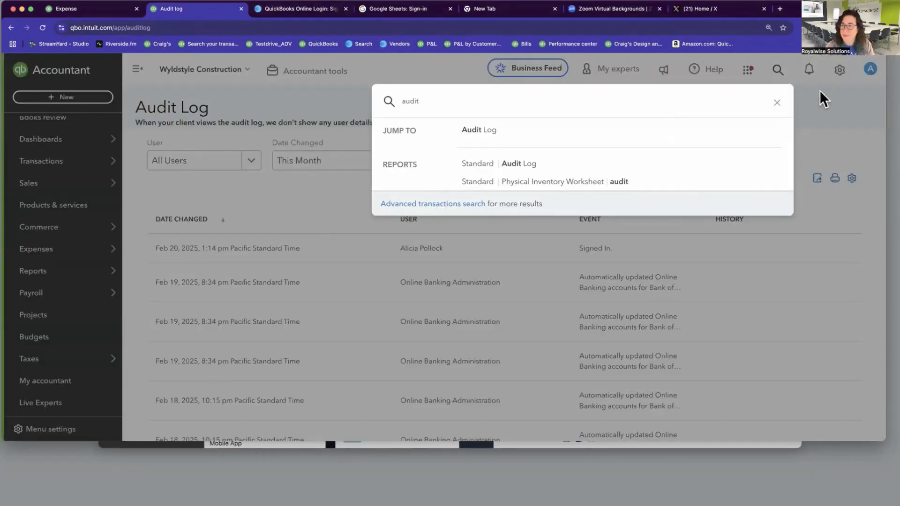
left_click(818, 114)
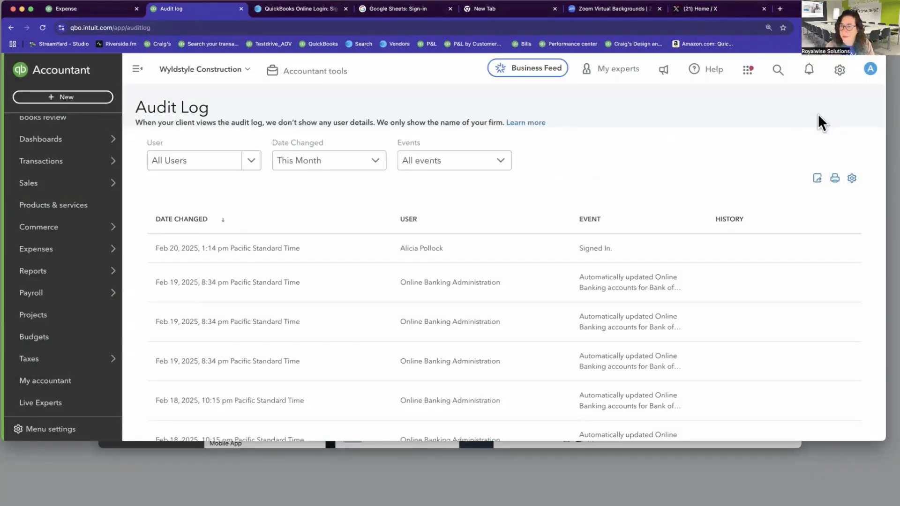
- Export the Audit Log for this month to CSV and open the downloaded Audit Log.csv file
left_click(817, 179)
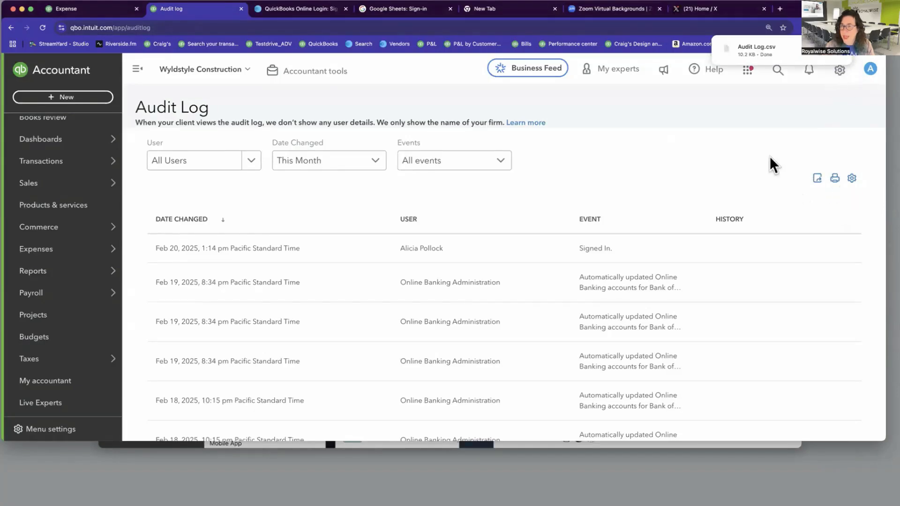
left_click(749, 49)
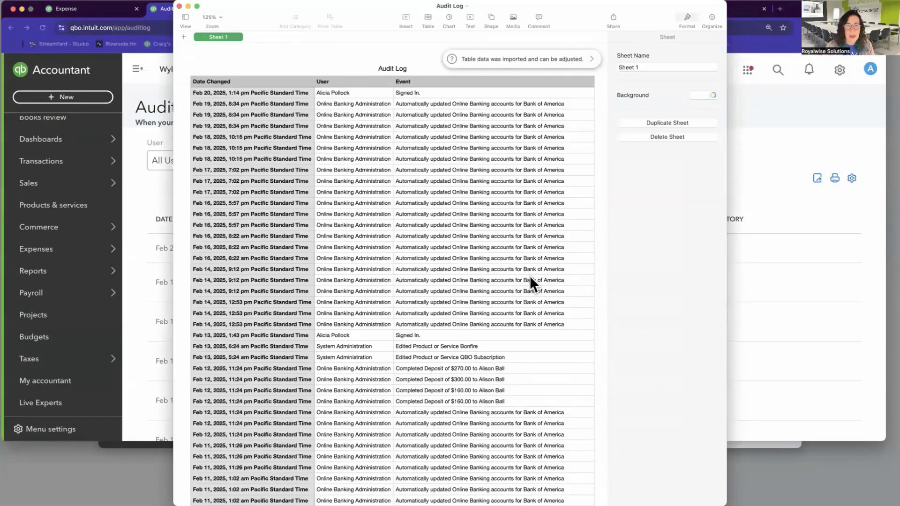
- Review the dates, users and events in the exported Audit Log spreadsheet down to its last row, and close it
scroll(530, 281, "down", 5)
scroll(530, 280, "down", 9)
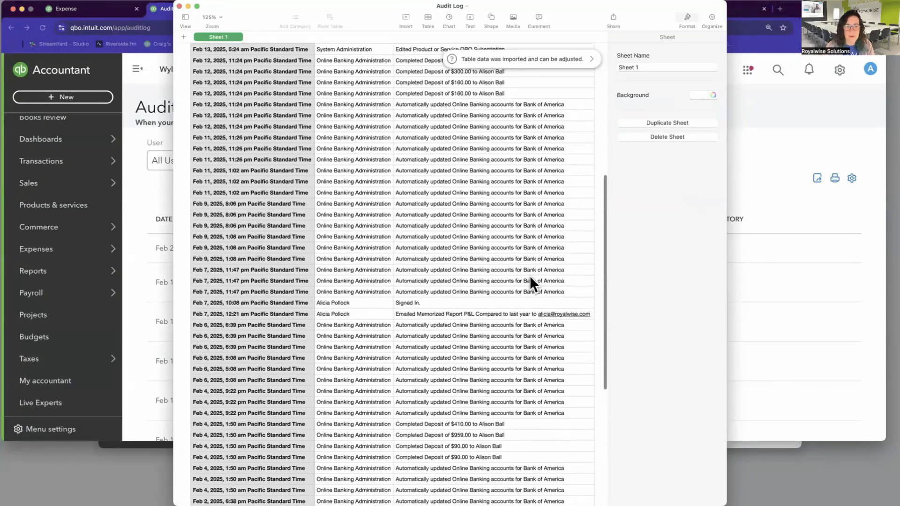
scroll(530, 276, "down", 2)
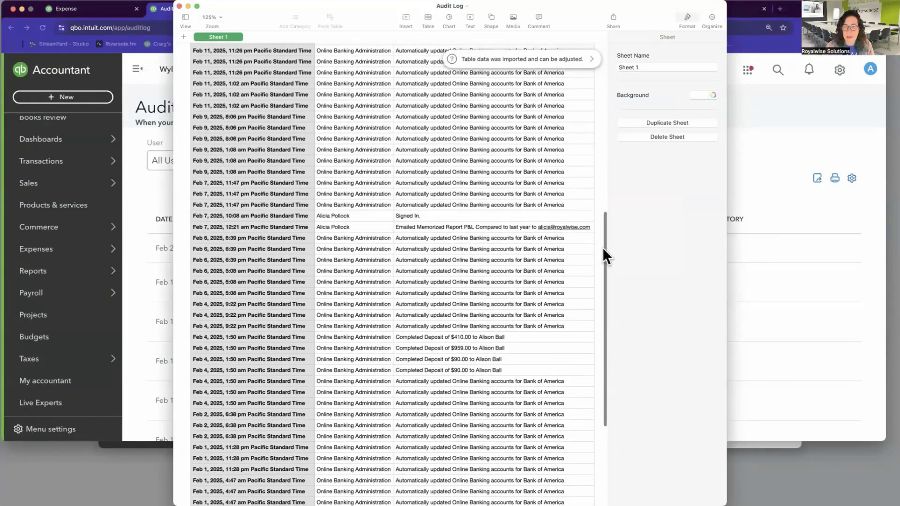
scroll(545, 290, "down", 10)
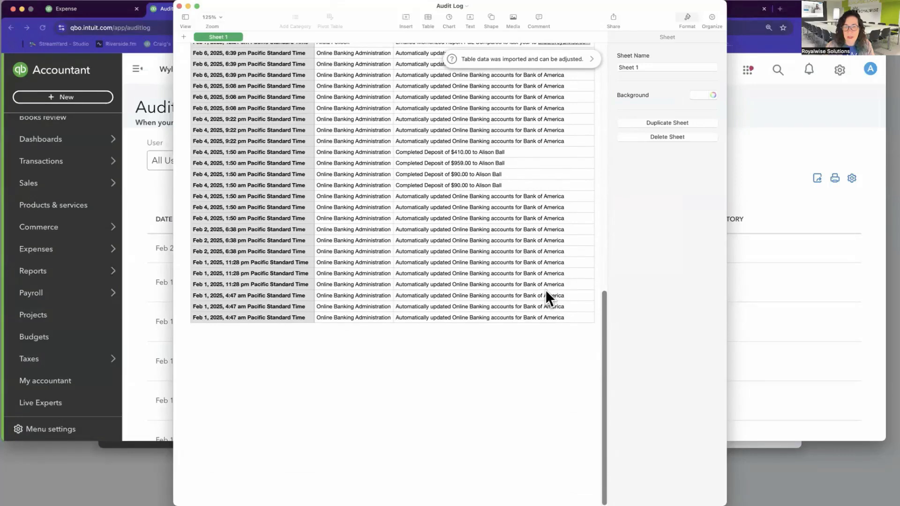
scroll(544, 289, "up", 10)
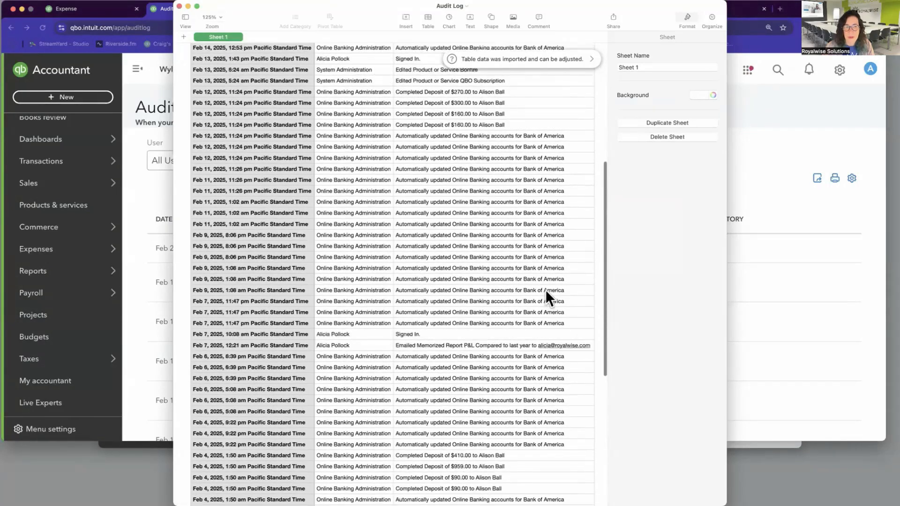
scroll(544, 290, "up", 5)
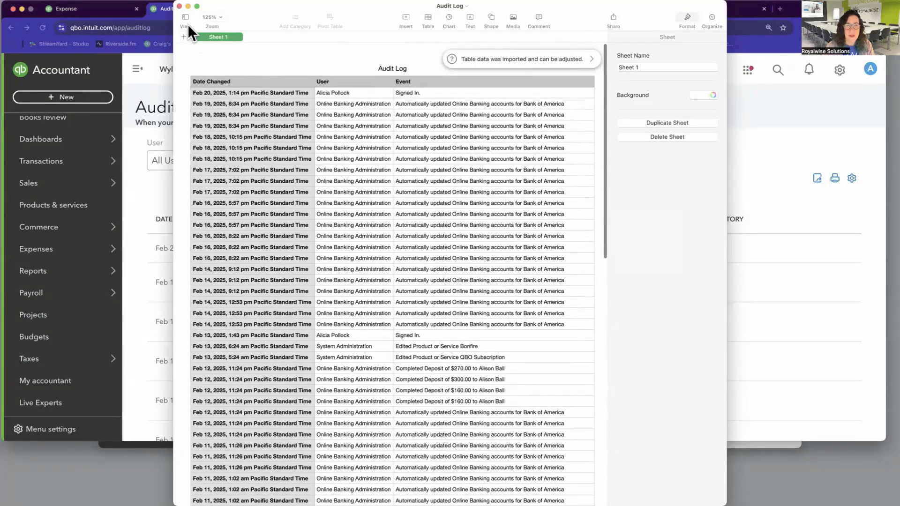
left_click(179, 6)
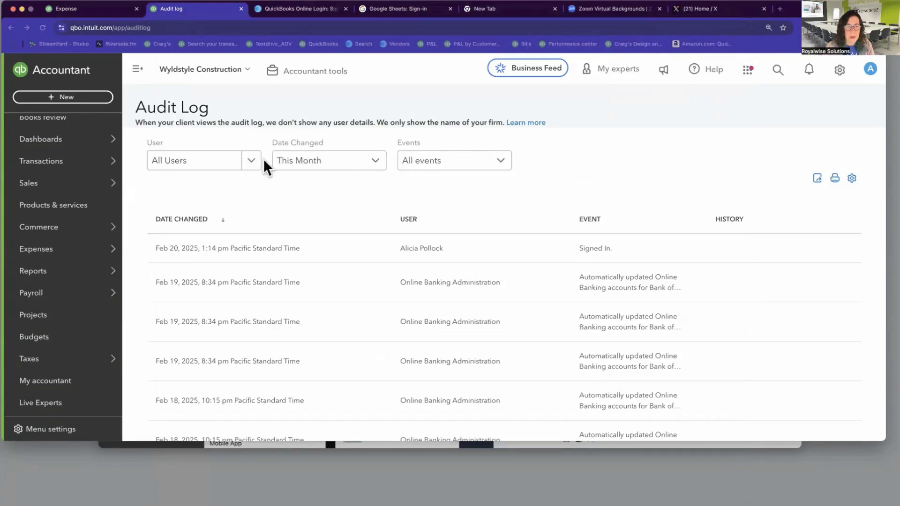
- Filter the Audit Log to the signed-in user's Deleted/Voided transactions over the Last Seven Years
left_click(248, 174)
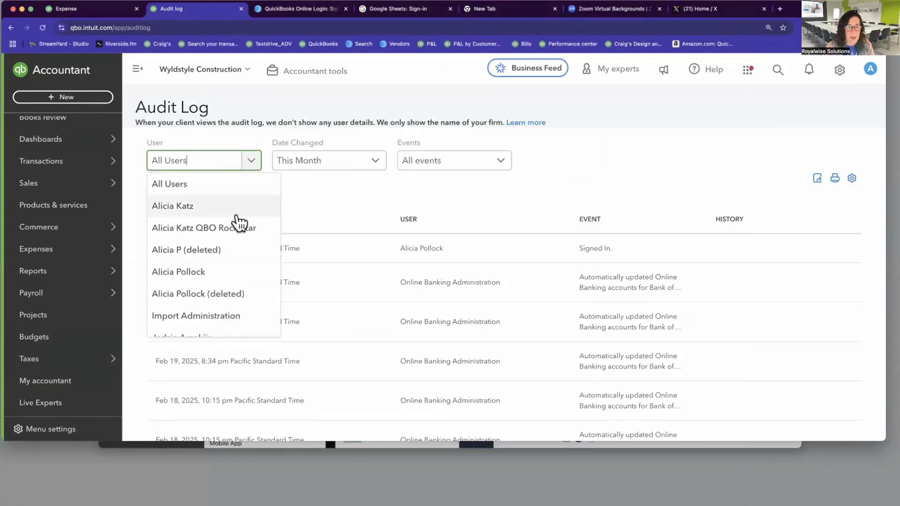
left_click(227, 273)
left_click(336, 166)
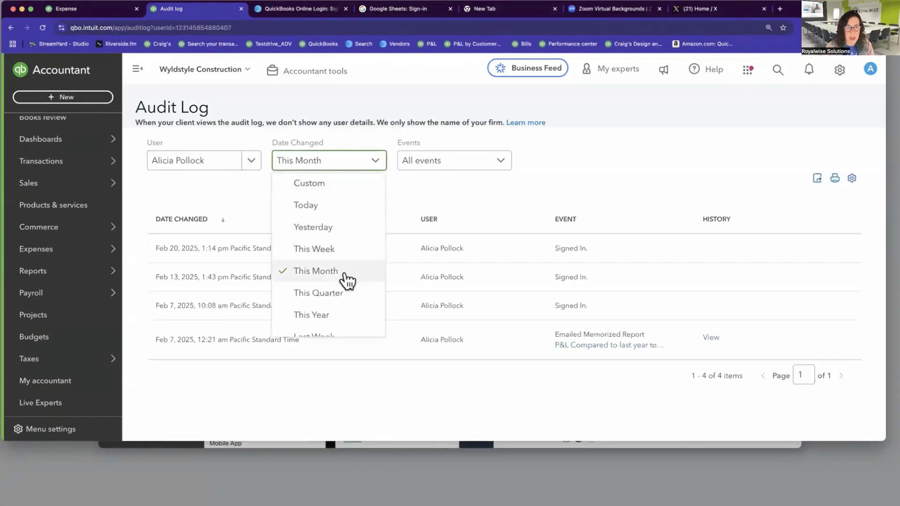
scroll(345, 286, "down", 3)
left_click(341, 328)
left_click(442, 165)
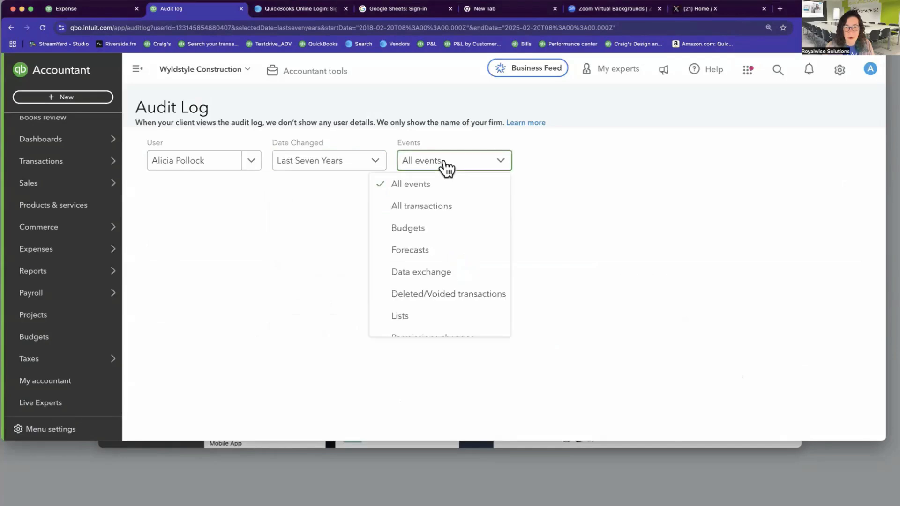
left_click(454, 294)
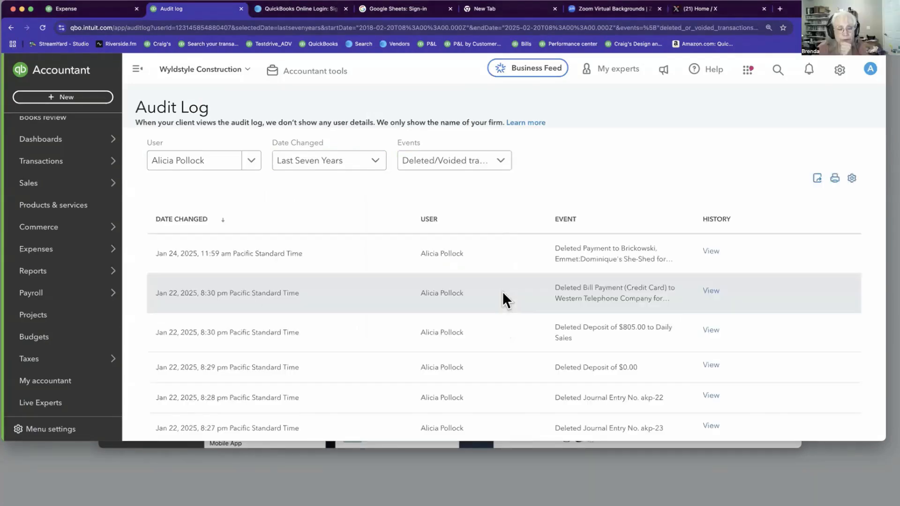
- Review the filtered list of deleted and voided transactions and open its print preview
scroll(550, 209, "down", 3)
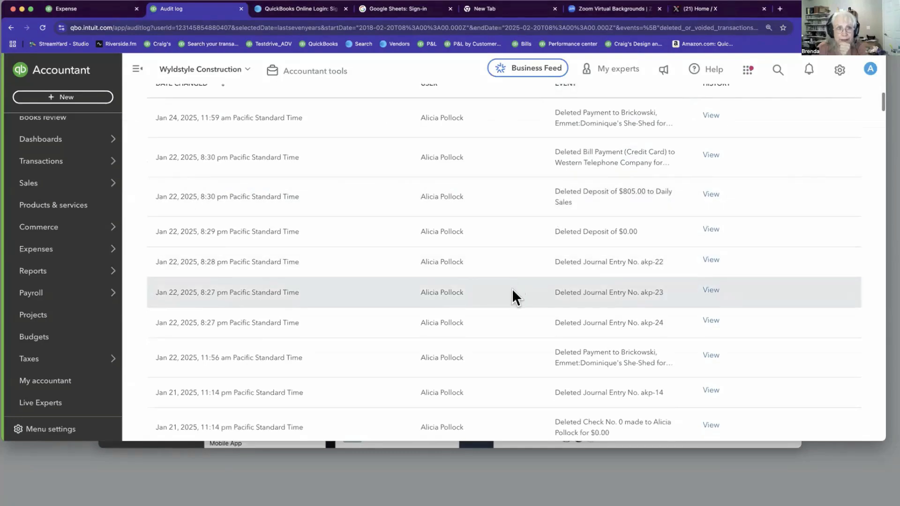
scroll(511, 289, "up", 1)
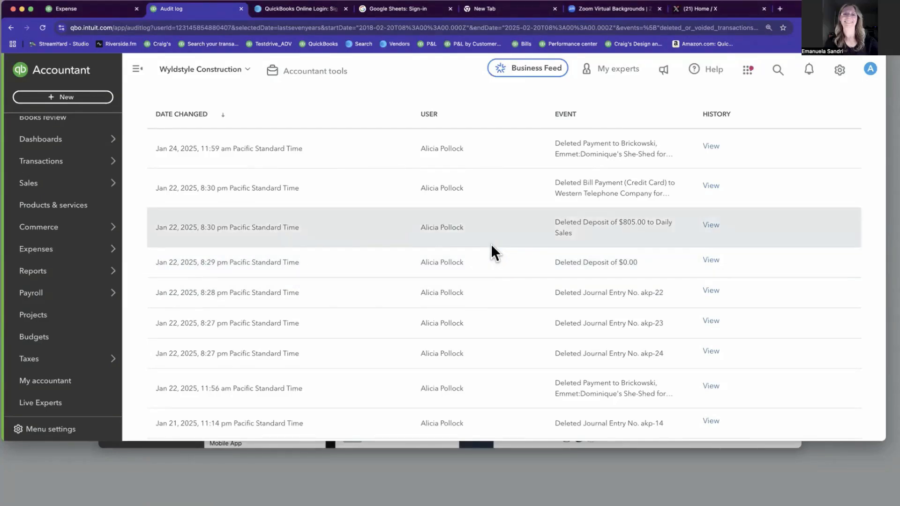
scroll(491, 246, "up", 3)
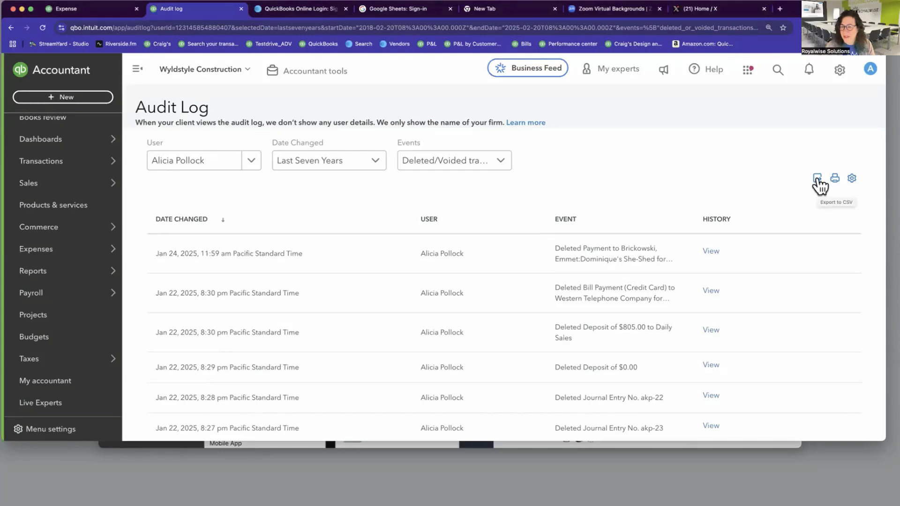
left_click(835, 179)
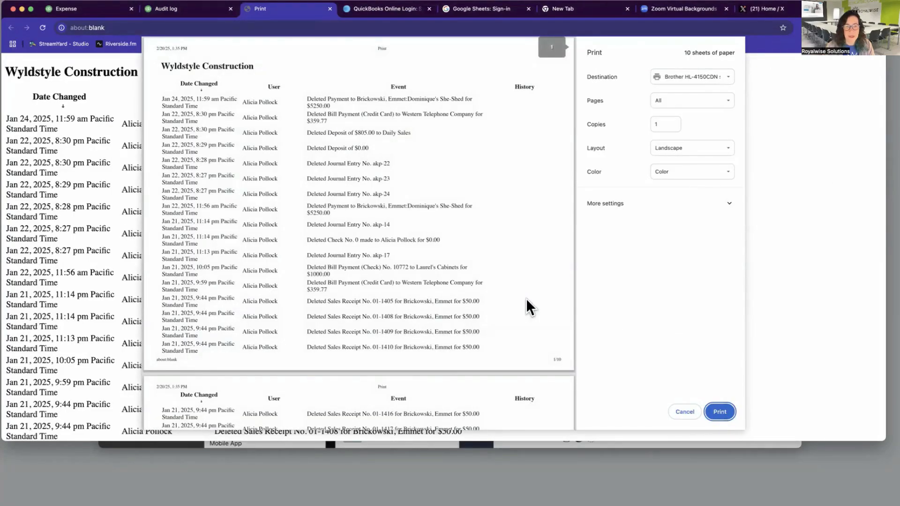
- Examine the print preview pages of the deleted and voided transactions, cancel printing and return to the Audit Log
scroll(521, 305, "down", 5)
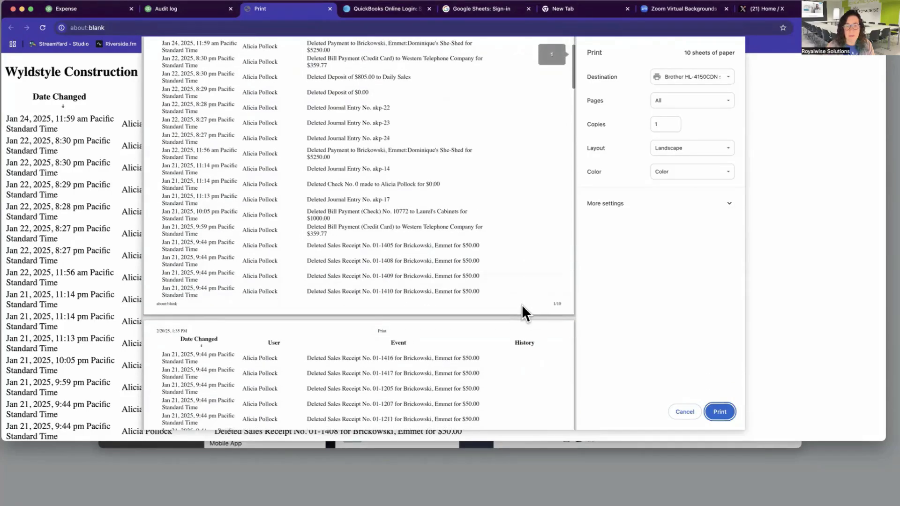
scroll(522, 305, "down", 10)
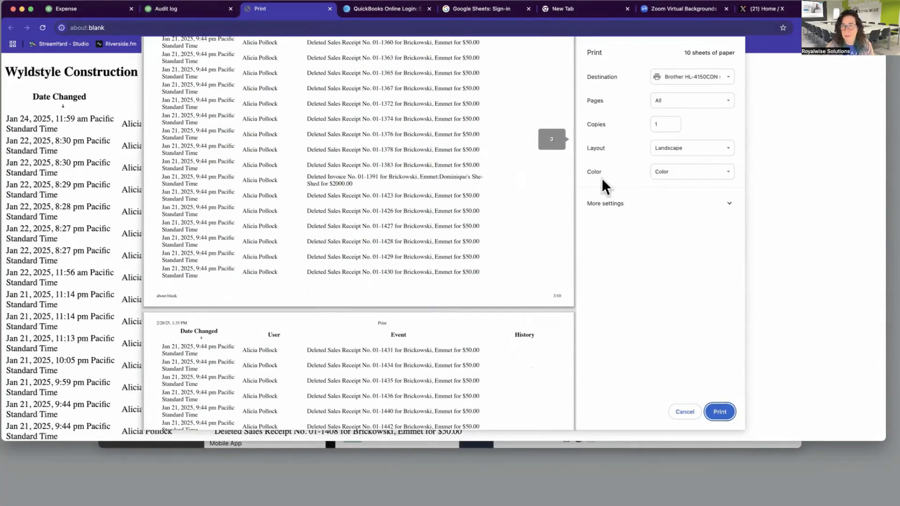
left_click(684, 417)
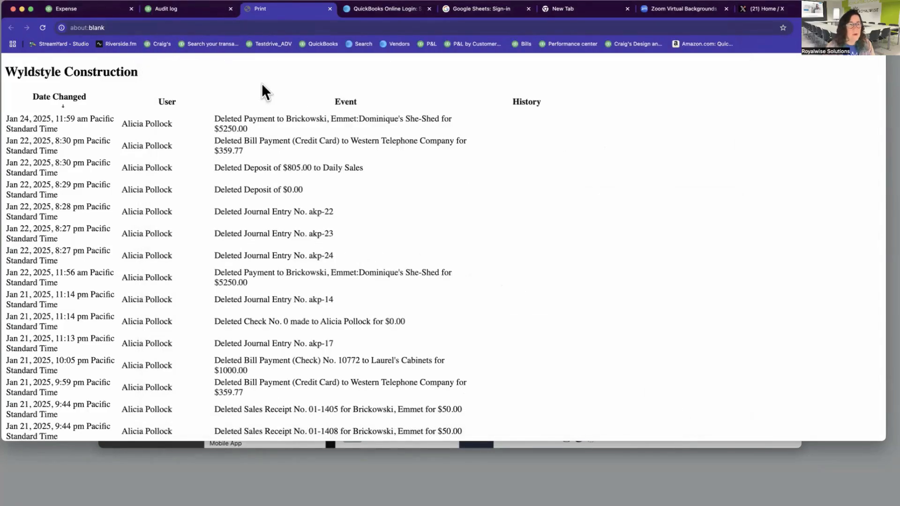
scroll(253, 71, "down", 1)
left_click(202, 10)
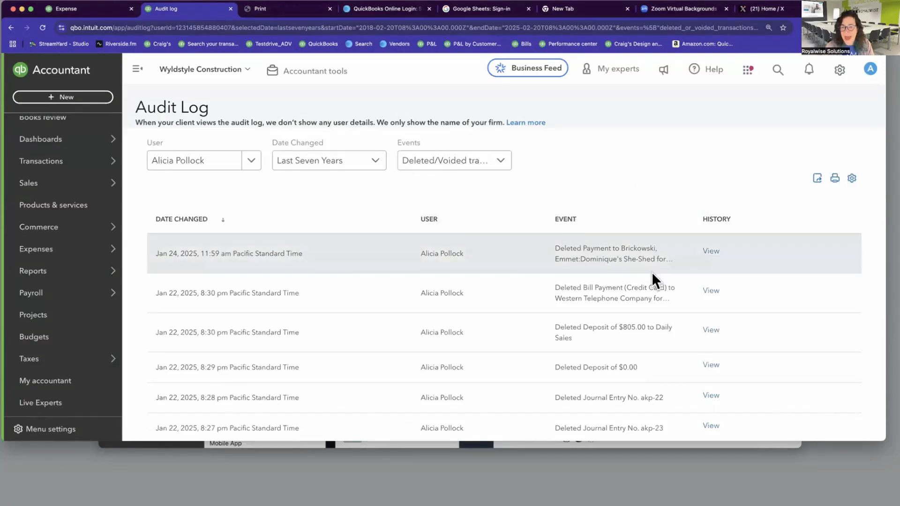
- Open the history of the payment deleted on Jan 24, 2025 and review its timeline back to the original entry
scroll(640, 337, "down", 1)
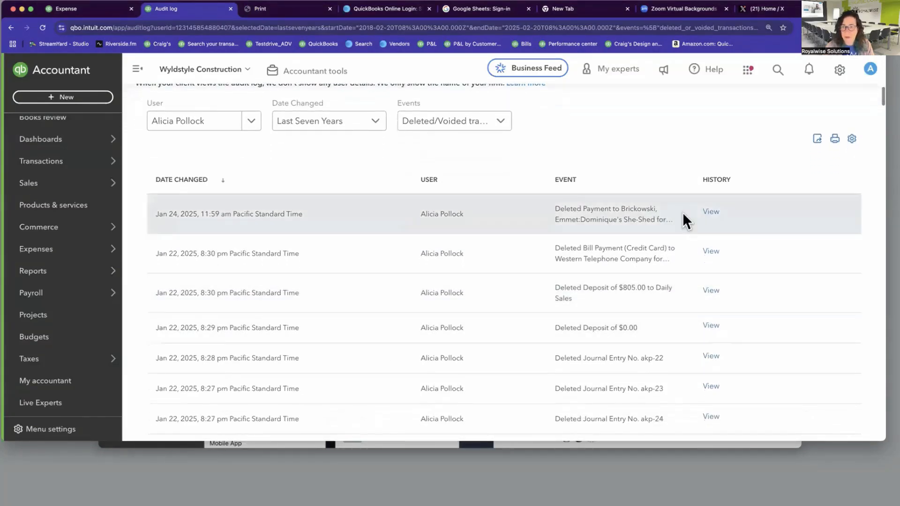
left_click(712, 213)
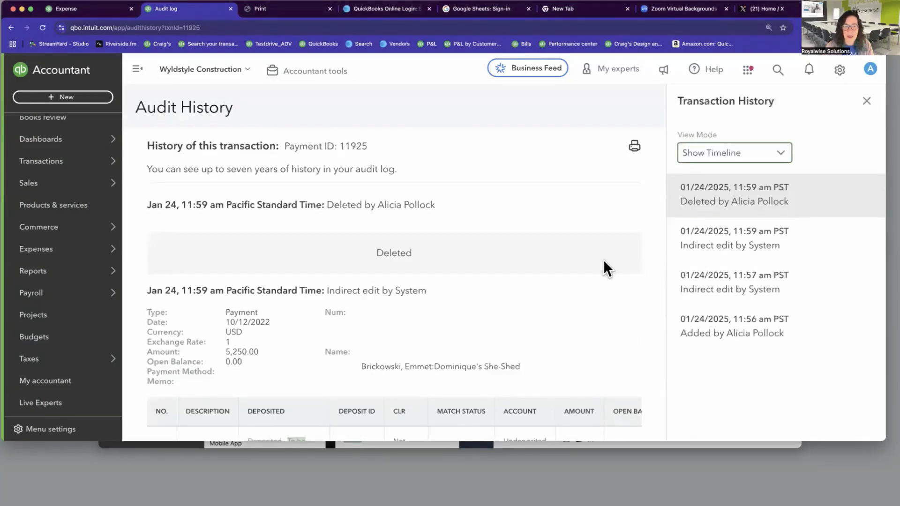
scroll(603, 260, "down", 4)
scroll(592, 350, "up", 3)
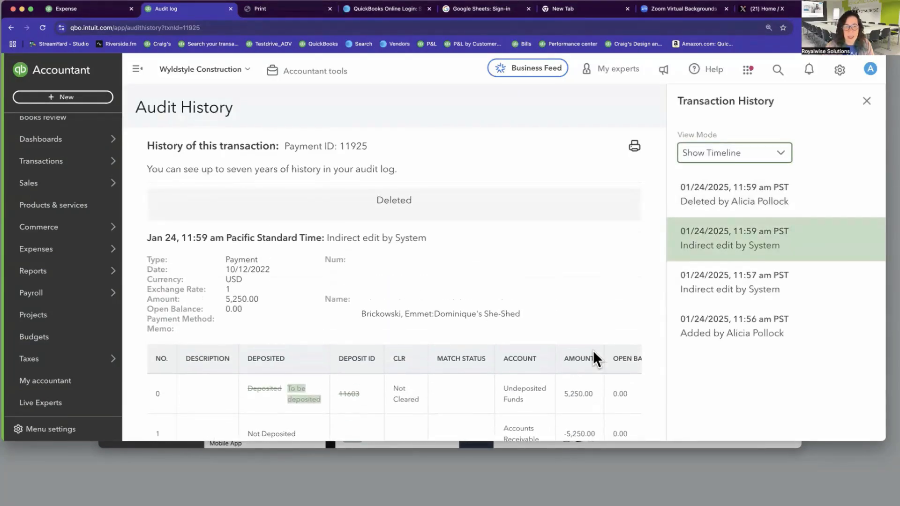
scroll(592, 351, "down", 4)
scroll(592, 350, "down", 6)
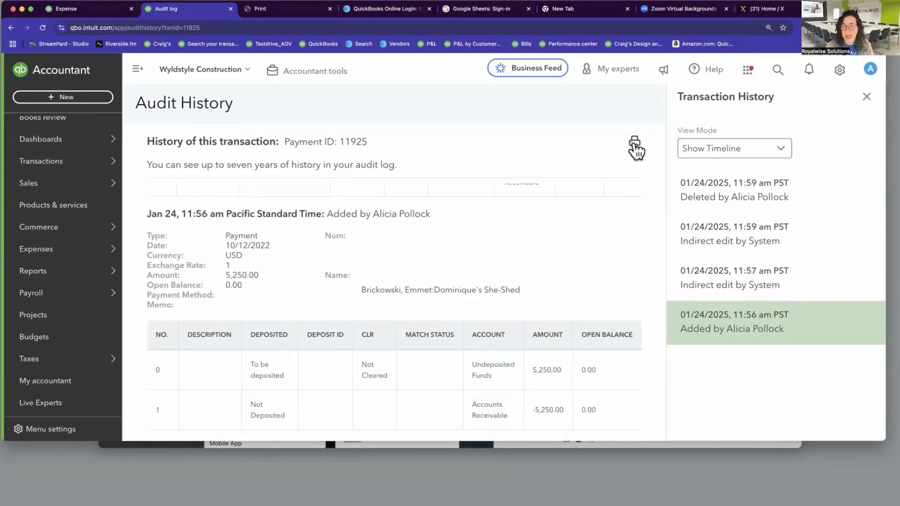
- Preview the deleted payment's Audit History for printing, review all its pages, and return to the history without printing
left_click(634, 142)
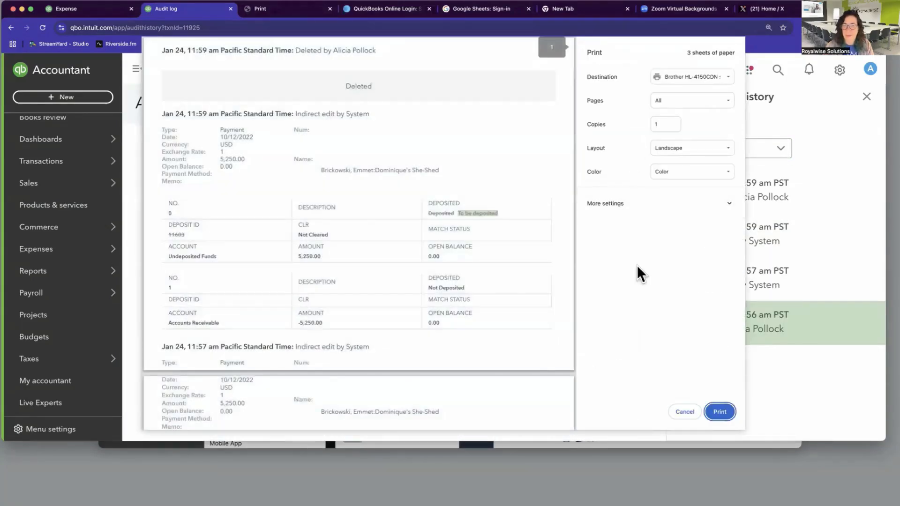
scroll(555, 291, "down", 5)
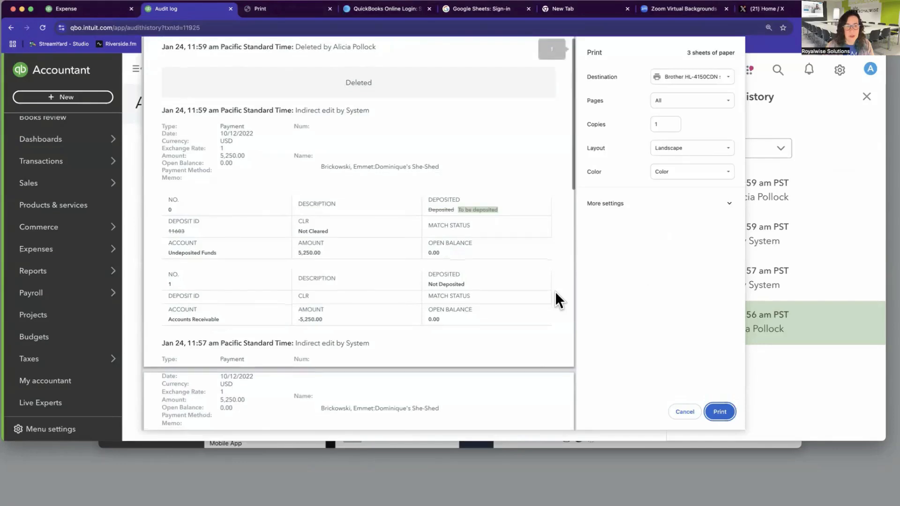
scroll(555, 291, "down", 10)
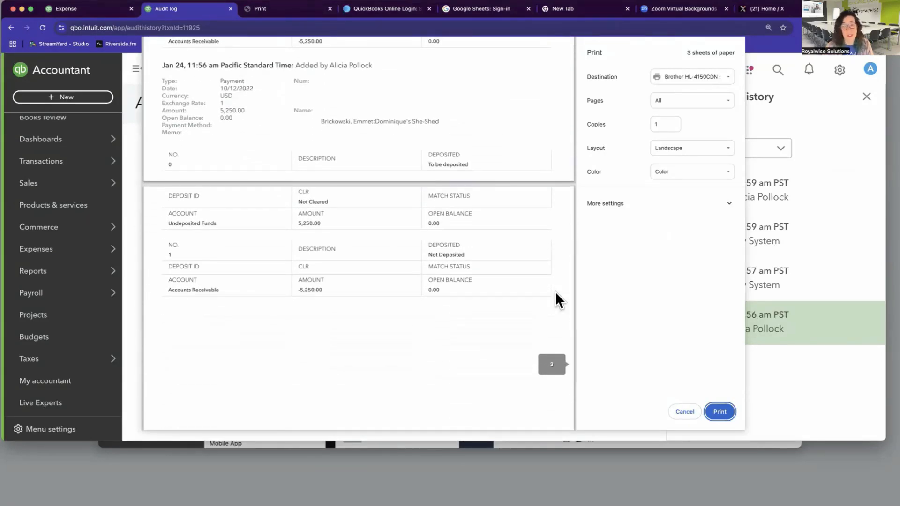
scroll(556, 291, "up", 15)
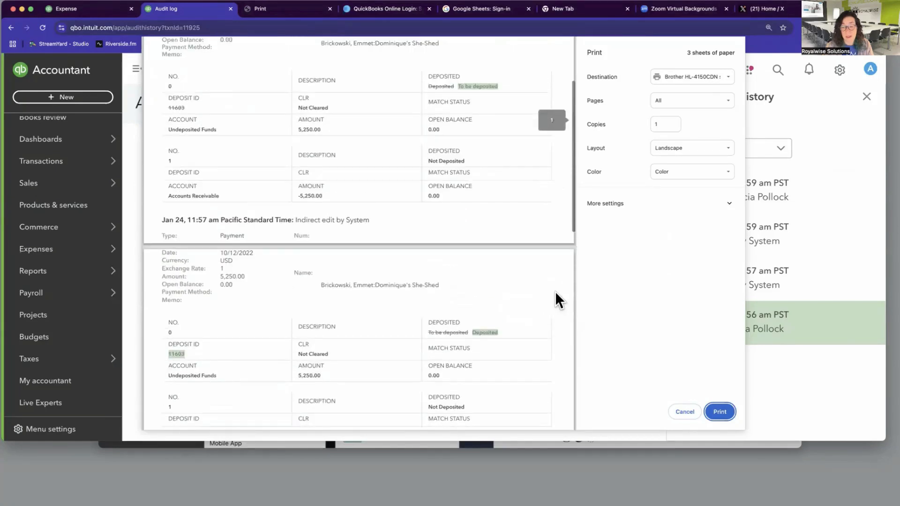
scroll(555, 291, "up", 1)
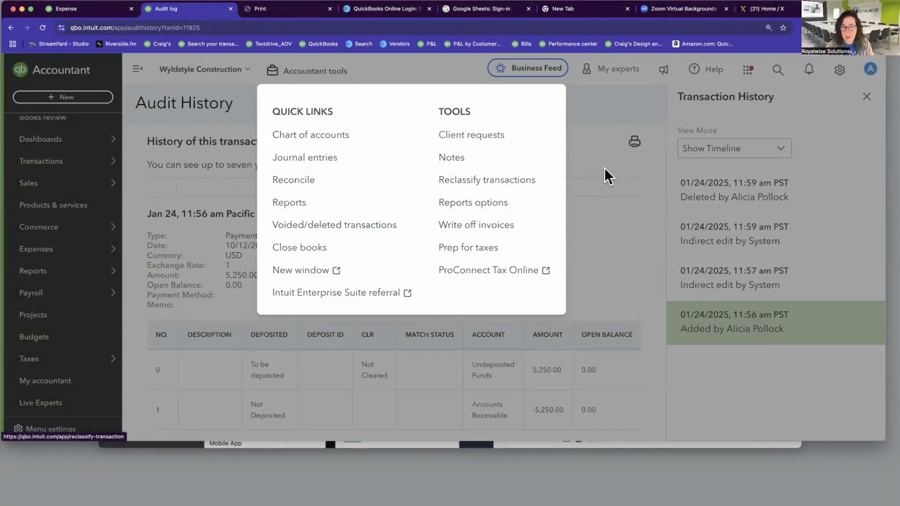
left_click(607, 187)
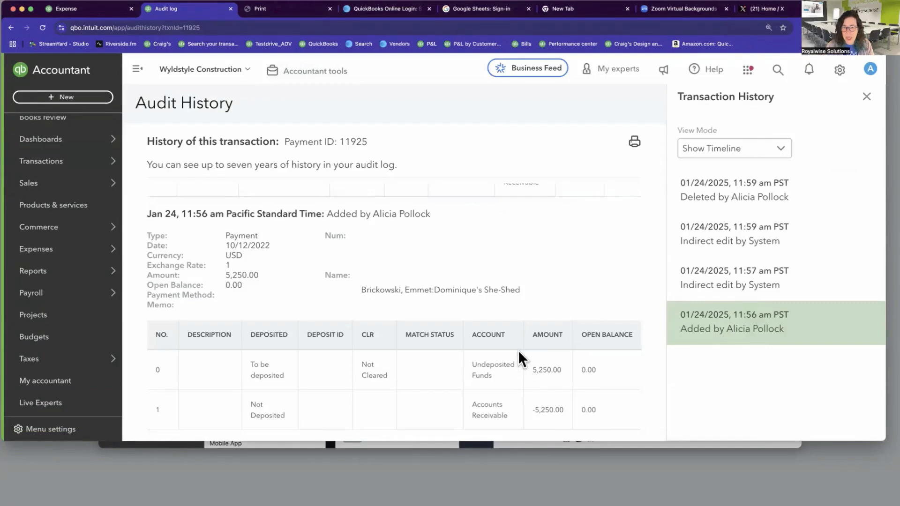
- Compare the deposit status and deposit ID across the deleted payment's recorded versions
scroll(522, 303, "up", 5)
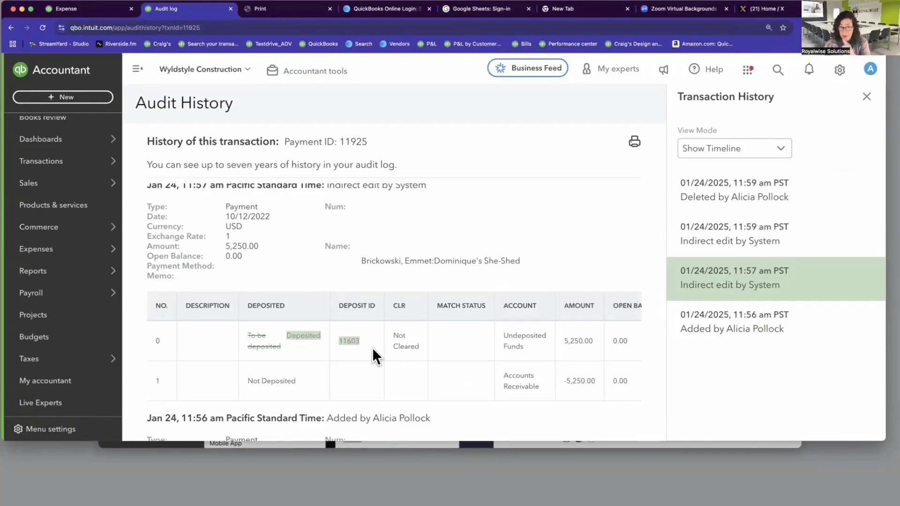
scroll(372, 348, "down", 5)
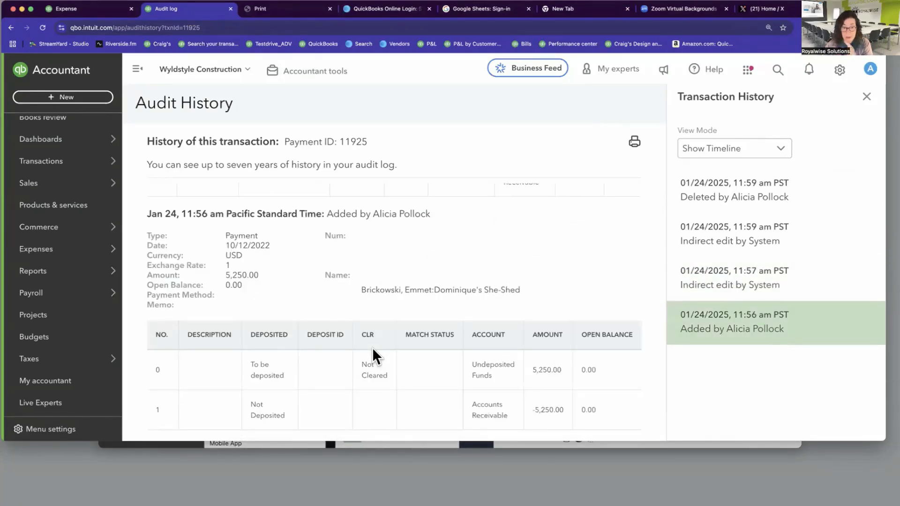
scroll(372, 347, "up", 5)
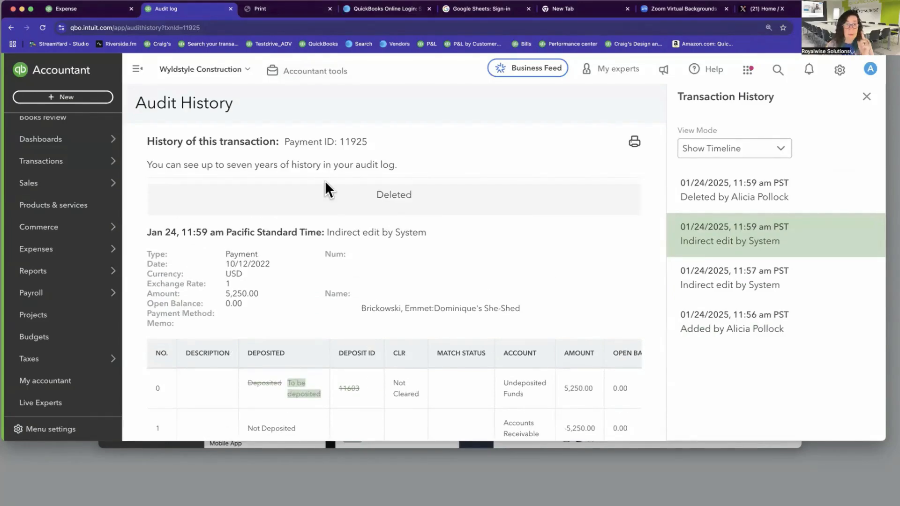
- Open the Voided/deleted transactions list using the accountant's quick links
left_click(309, 71)
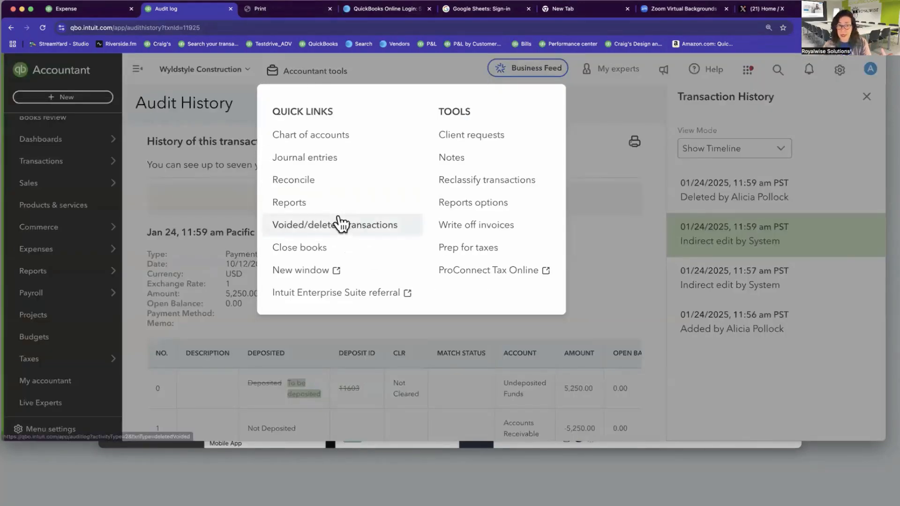
left_click(309, 70)
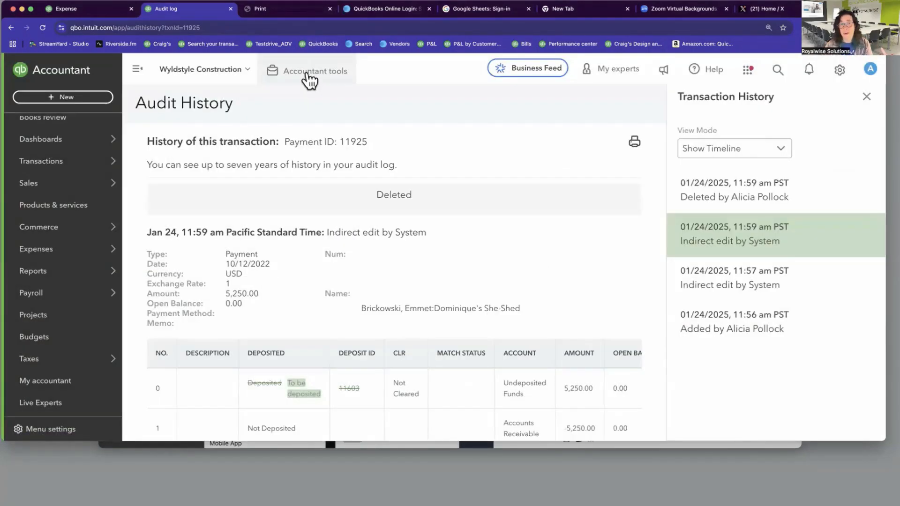
left_click(307, 73)
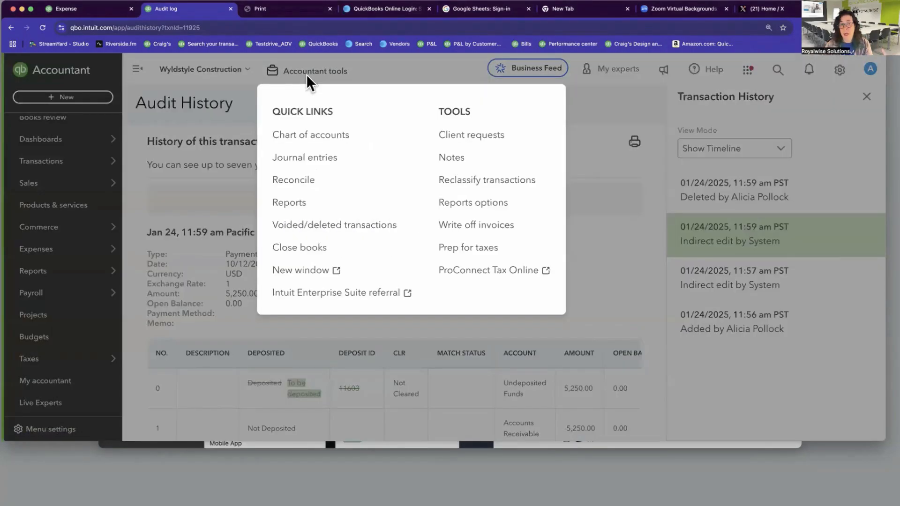
left_click(374, 233)
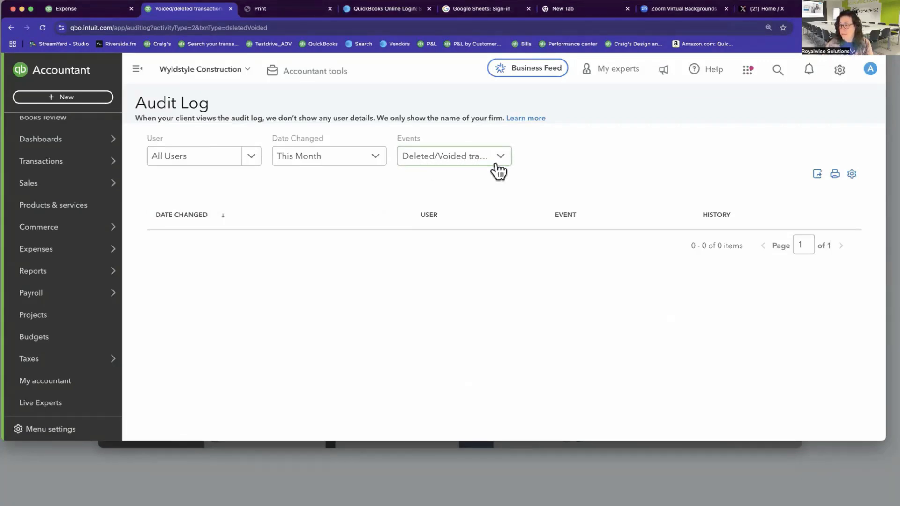
- Filter the deleted and voided transactions to those changed Last Year and look through the list
left_click(365, 169)
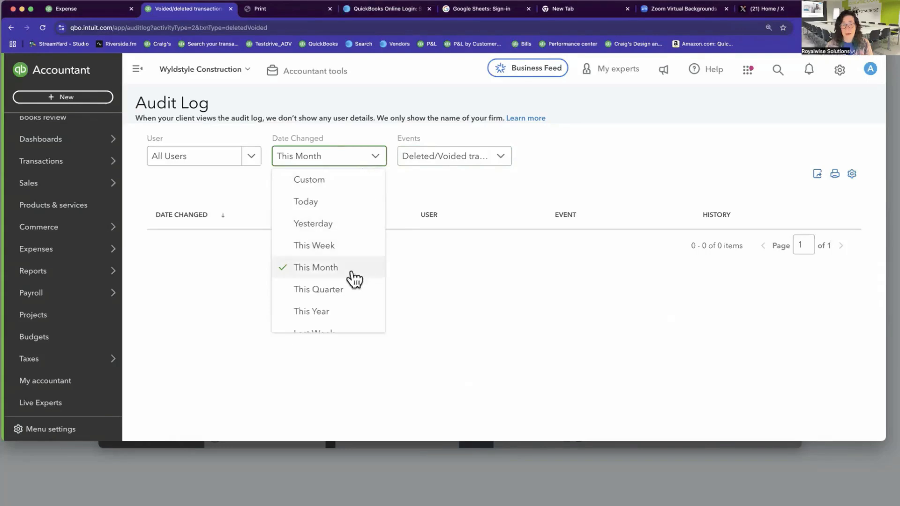
scroll(353, 279, "down", 3)
scroll(334, 243, "up", 4)
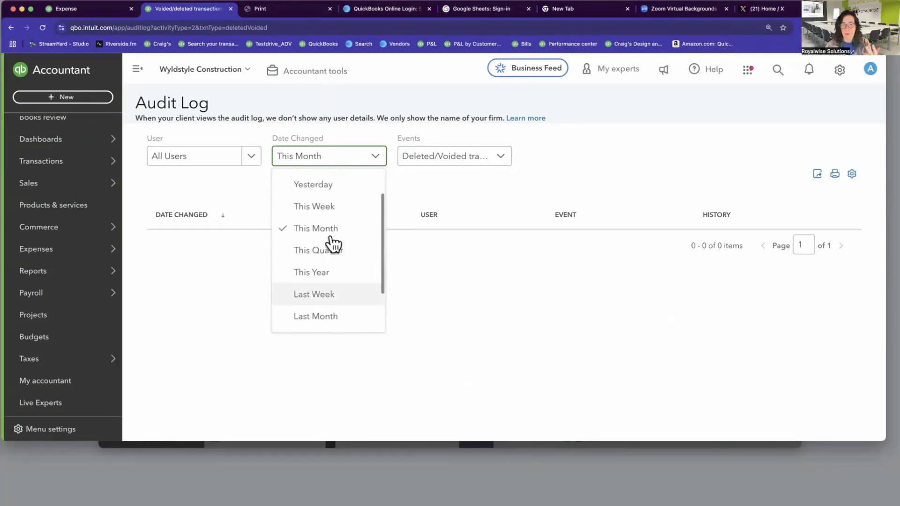
scroll(344, 272, "down", 3)
scroll(342, 271, "down", 1)
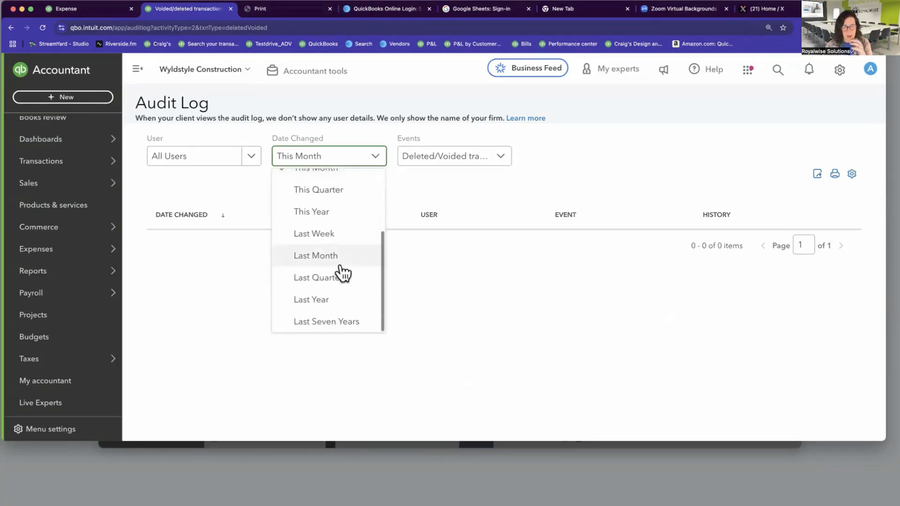
left_click(318, 298)
scroll(414, 255, "down", 5)
scroll(414, 255, "up", 5)
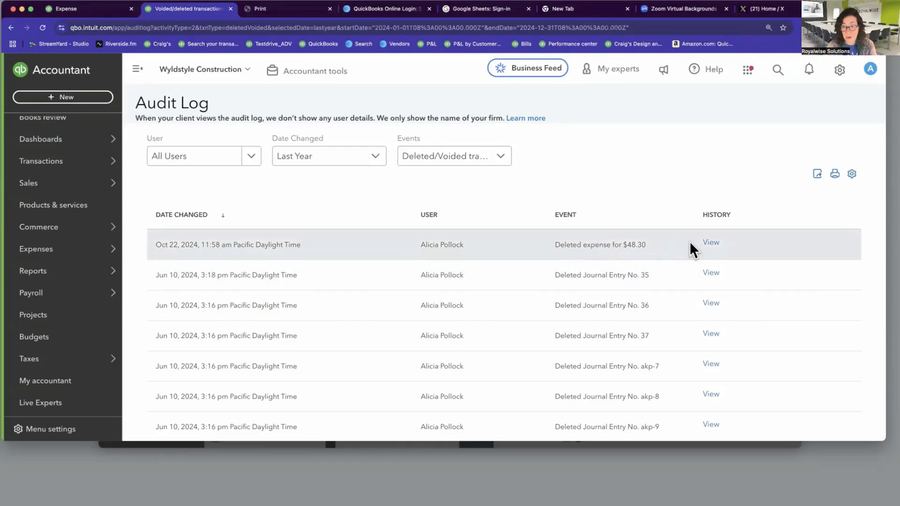
- Open the history of the deleted $48.30 expense and highlight its line rows and expense ID
left_click(711, 243)
left_click(717, 248)
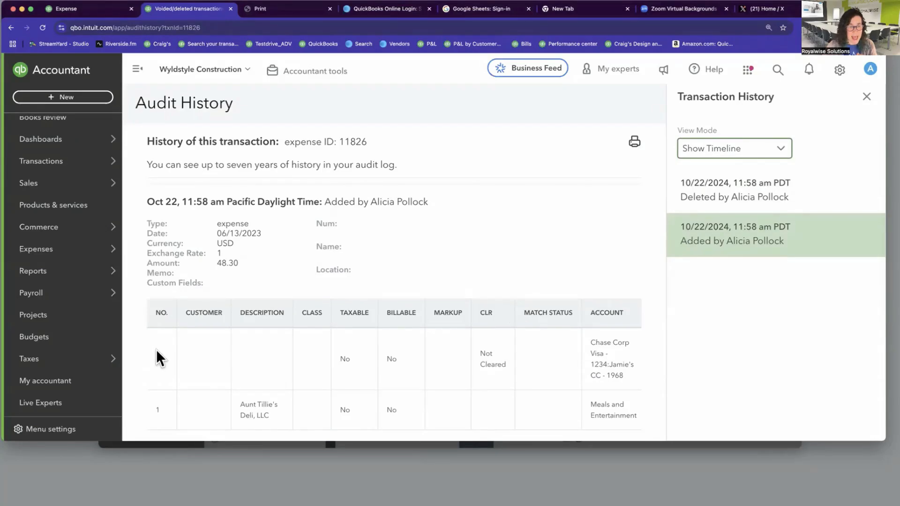
left_click_drag(158, 356, 162, 413)
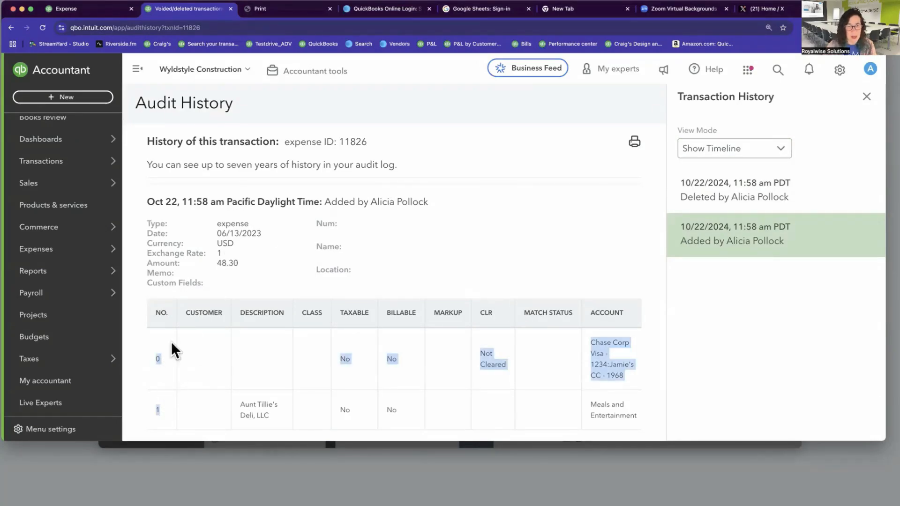
left_click(355, 141)
double_click(354, 142)
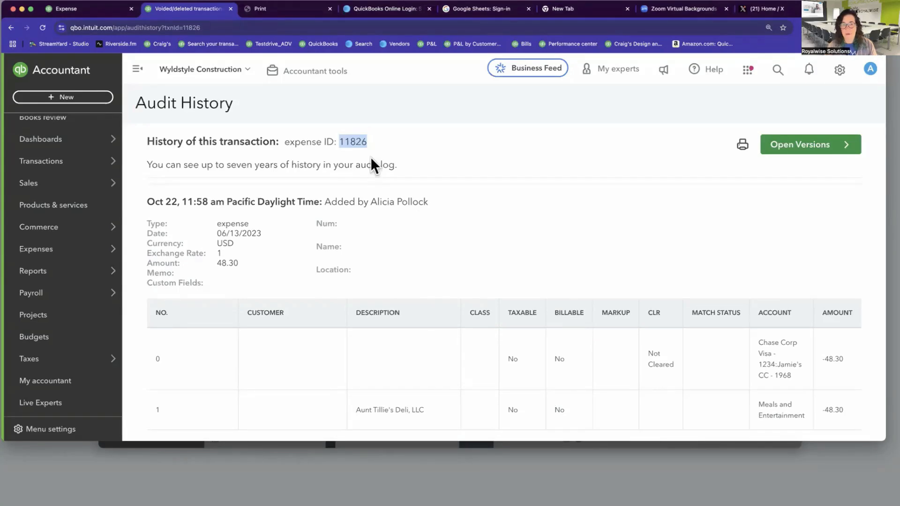
- Highlight the deleted expense's ID, its Meals and Entertainment account and its Aunt Tillie's Deli, LLC description
left_click(349, 142)
double_click(349, 142)
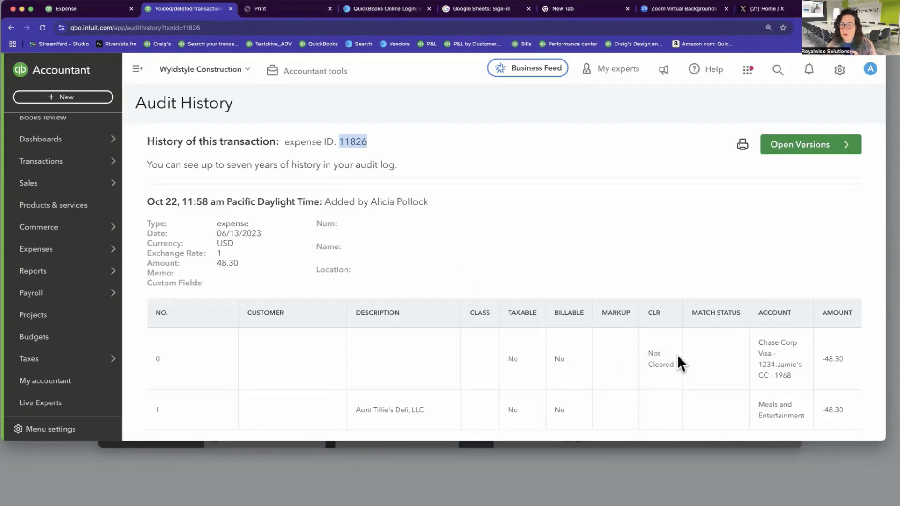
left_click_drag(757, 404, 810, 419)
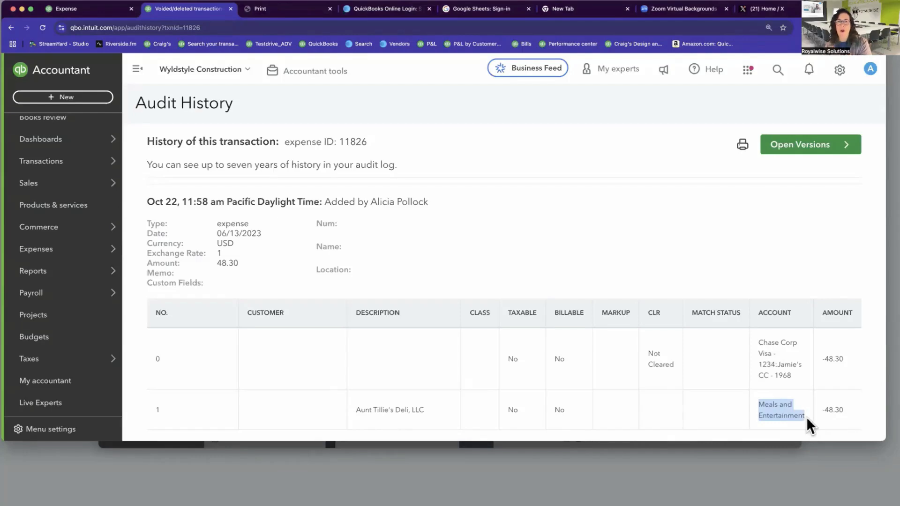
left_click_drag(432, 411, 364, 412)
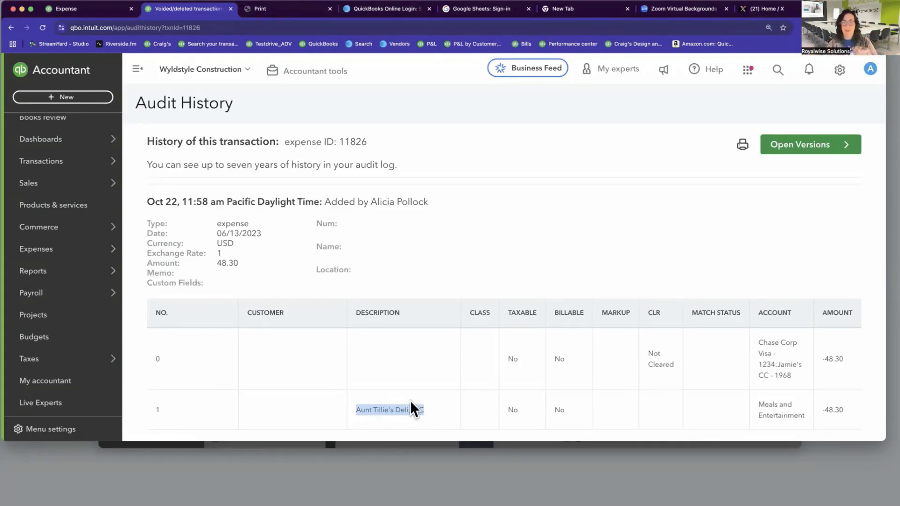
- Highlight only the deleted expense's ID number in the heading of its audit history
double_click(357, 141)
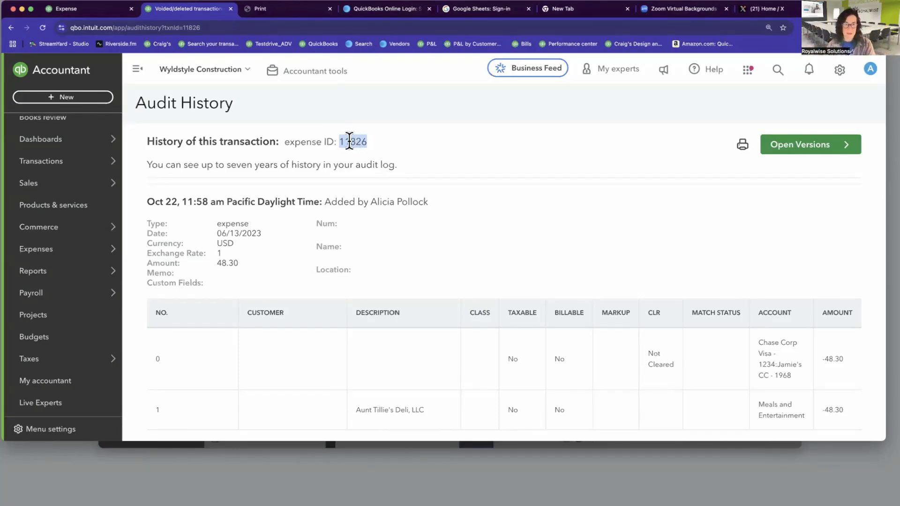
left_click(372, 141)
double_click(358, 138)
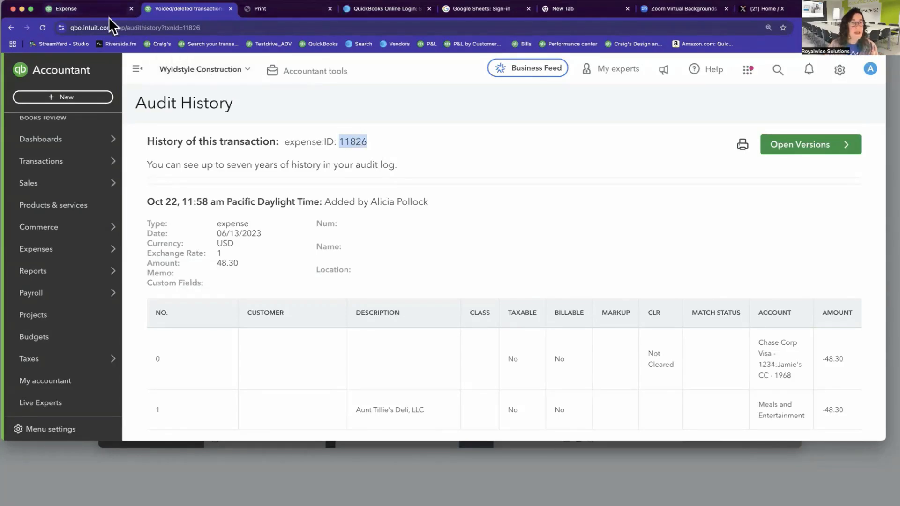
- Highlight the txnId part of the web address on the other expense's audit history, and return to the deleted expense's history
left_click(93, 12)
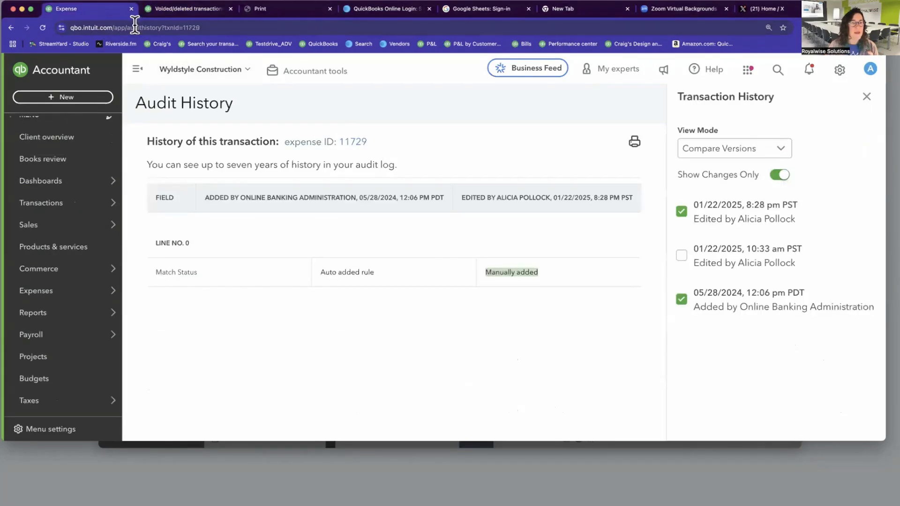
left_click(165, 28)
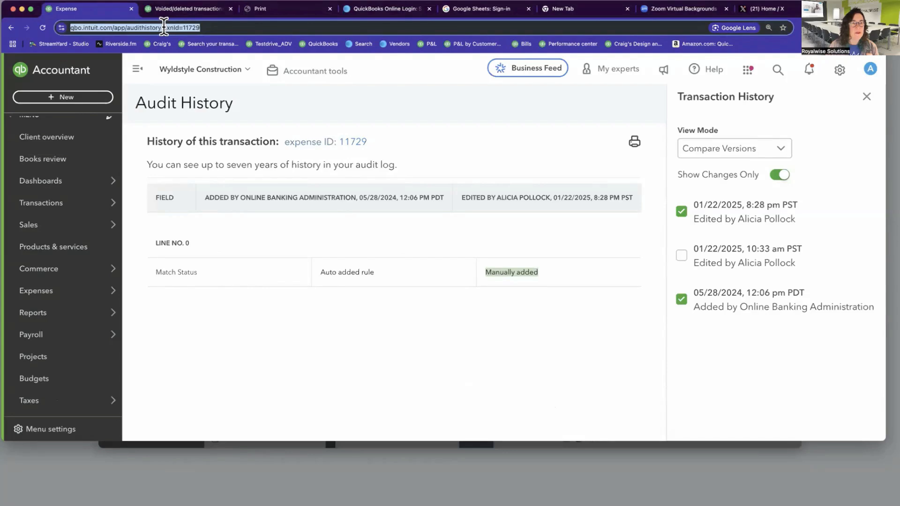
left_click(164, 27)
left_click_drag(182, 27, 234, 30)
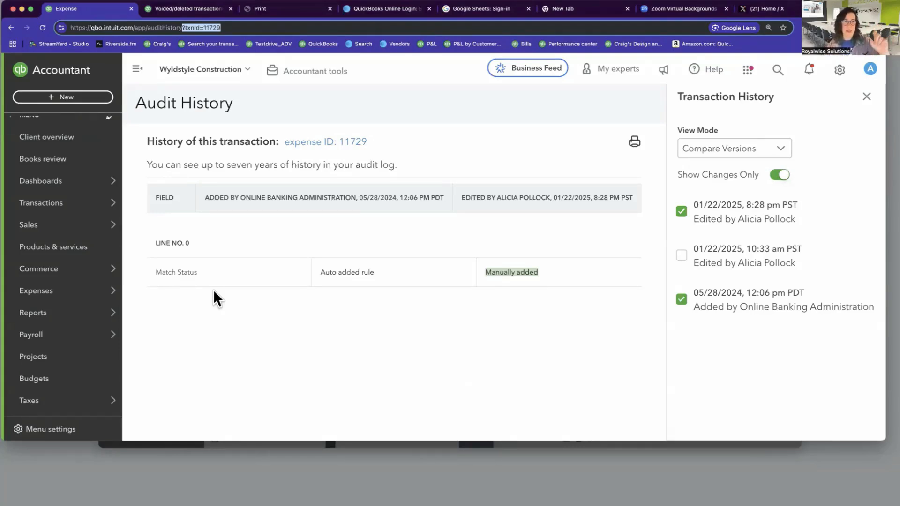
left_click(200, 10)
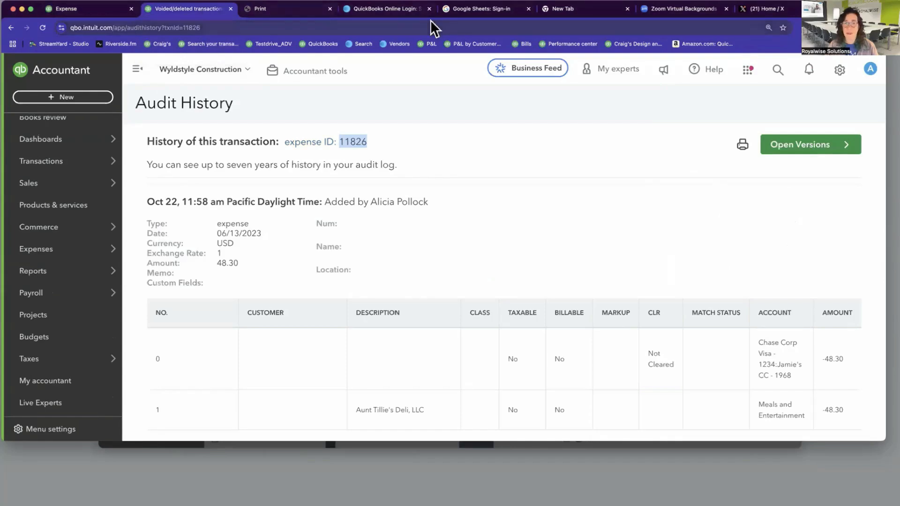
- Open the Bills list and bring up the duplicate $437.50 Herrig Legal Services LLC bill for review
left_click(379, 10)
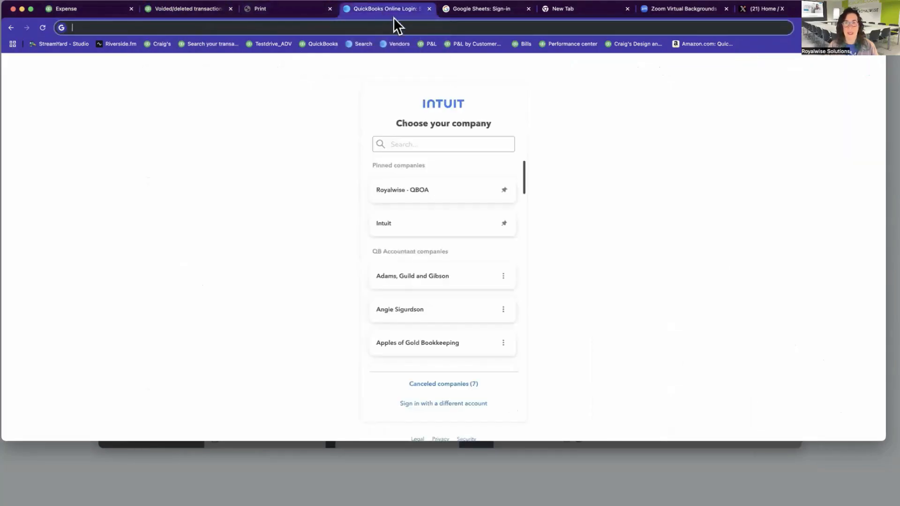
left_click(526, 45)
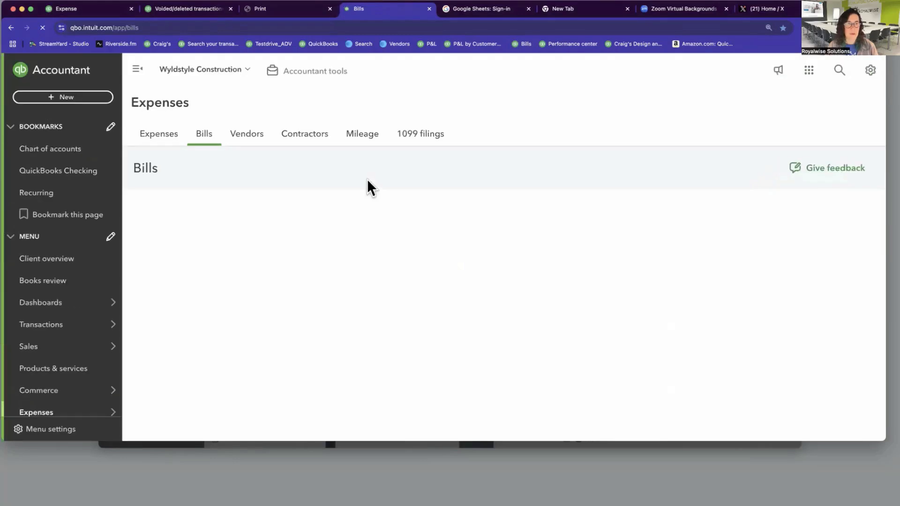
left_click(157, 27)
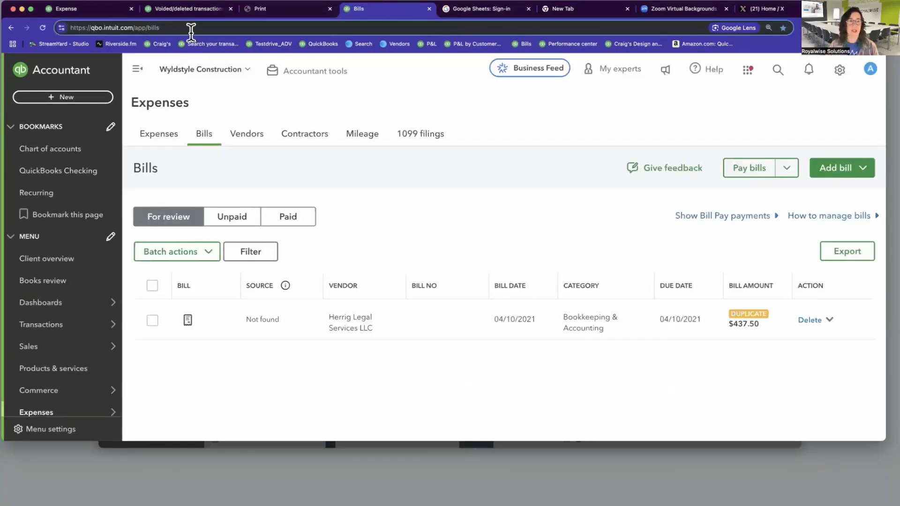
left_click(269, 320)
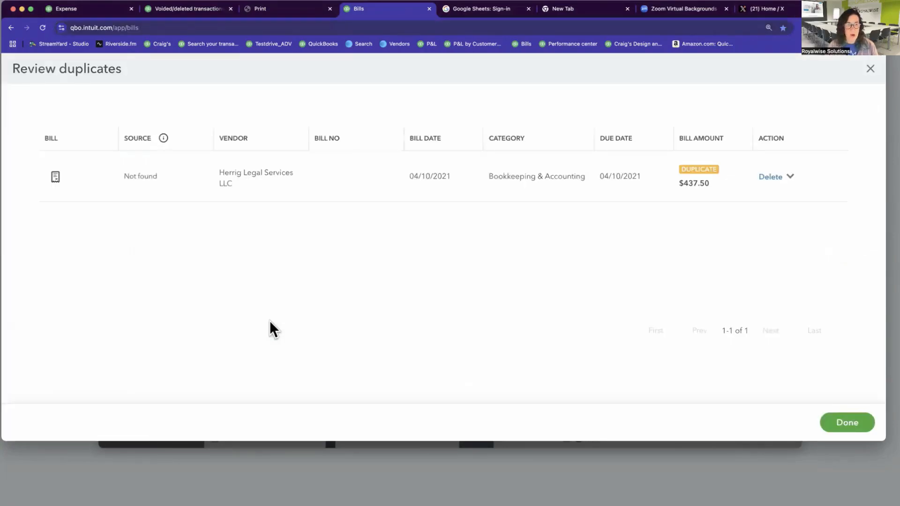
left_click(796, 177)
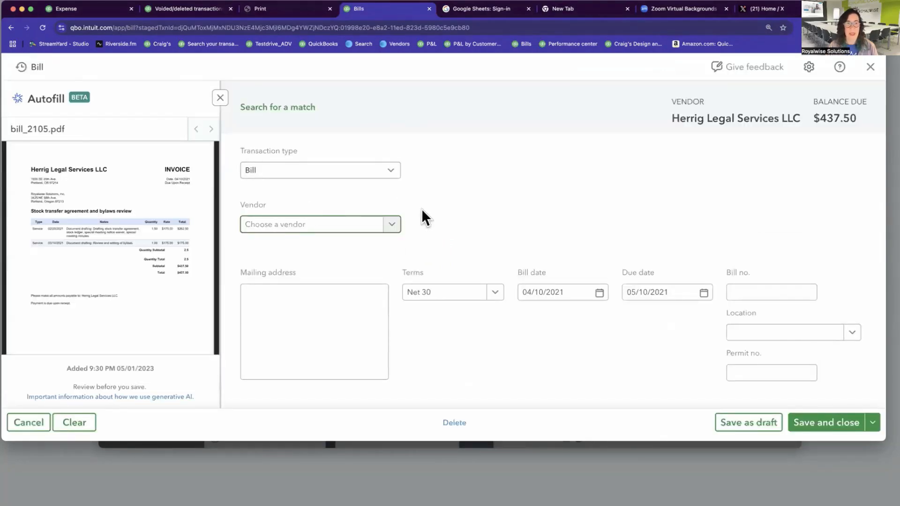
scroll(426, 225, "down", 1)
scroll(426, 225, "up", 1)
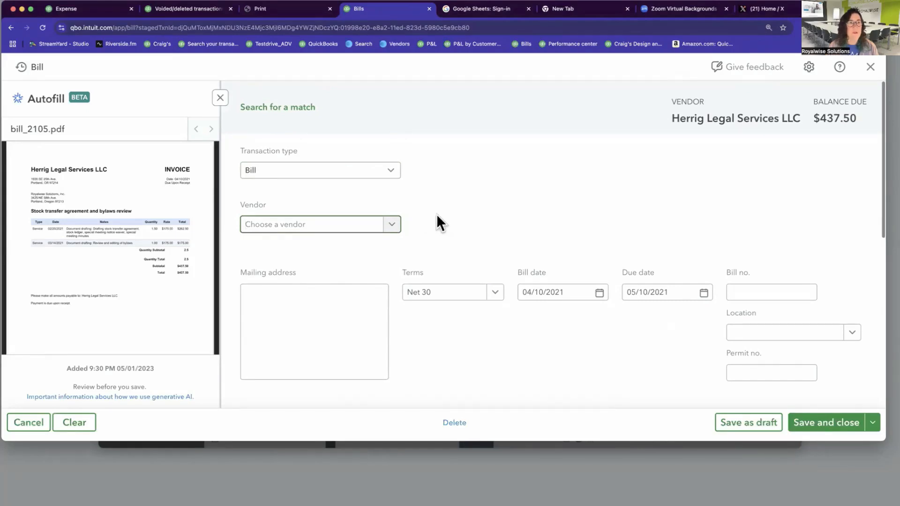
- Highlight the stagedTxnId parameter and its long value in the Herrig Legal Services LLC bill's web address
left_click(313, 27)
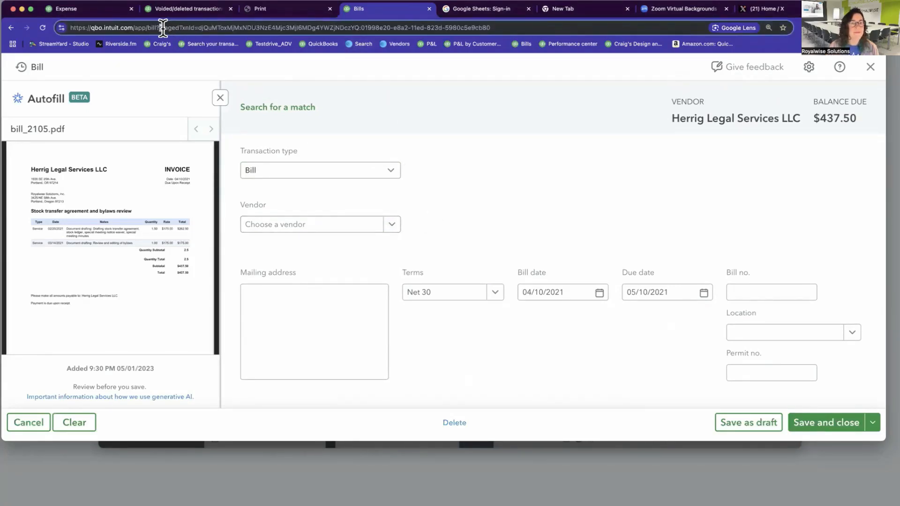
left_click_drag(159, 28, 497, 28)
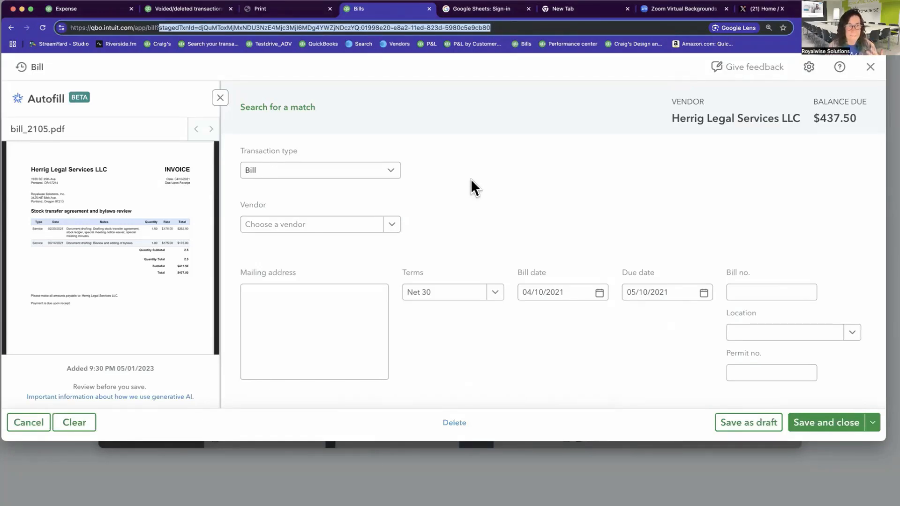
left_click(274, 29)
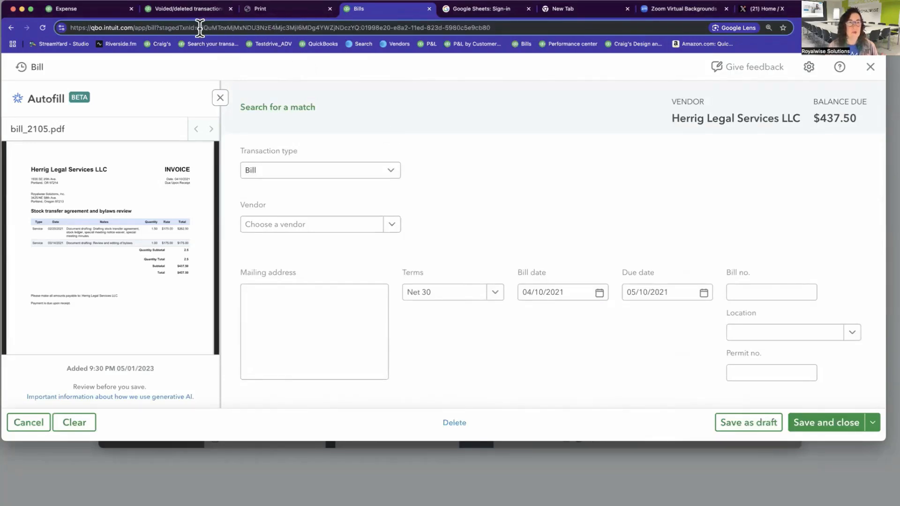
left_click_drag(199, 27, 502, 32)
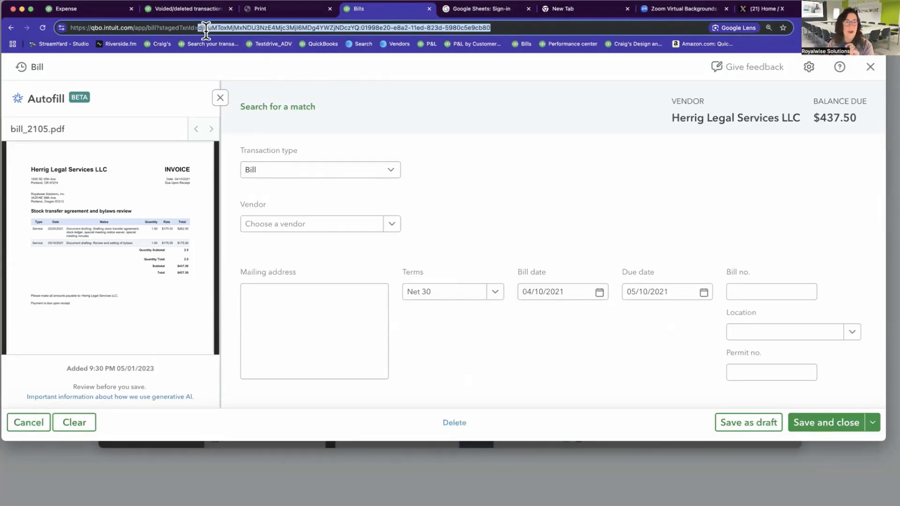
left_click_drag(203, 26, 497, 26)
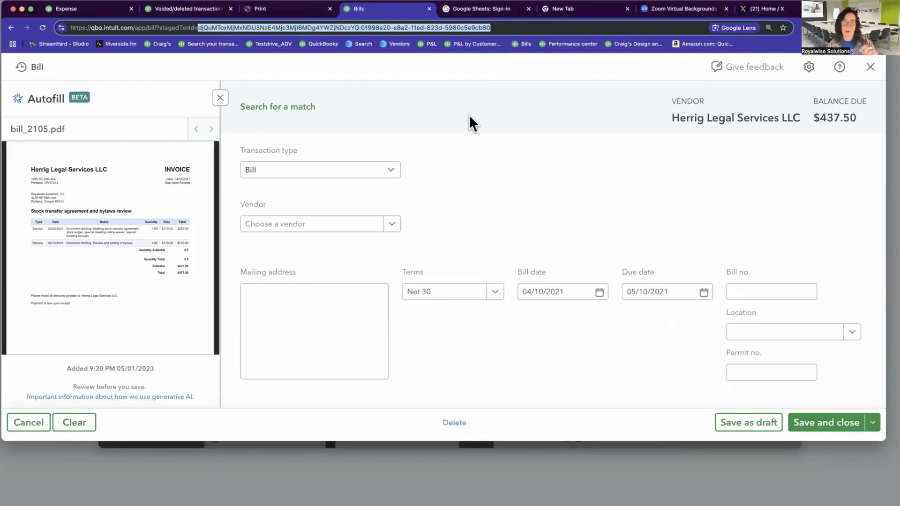
- Copy the bill's full web address and load it in the browser tab holding the print view
left_click_drag(520, 26, 41, 27)
key("super+c")
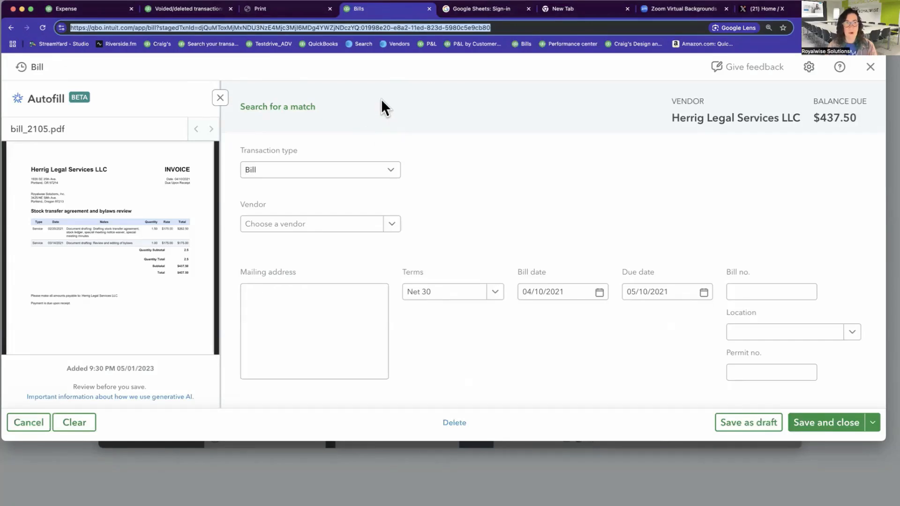
left_click(307, 10)
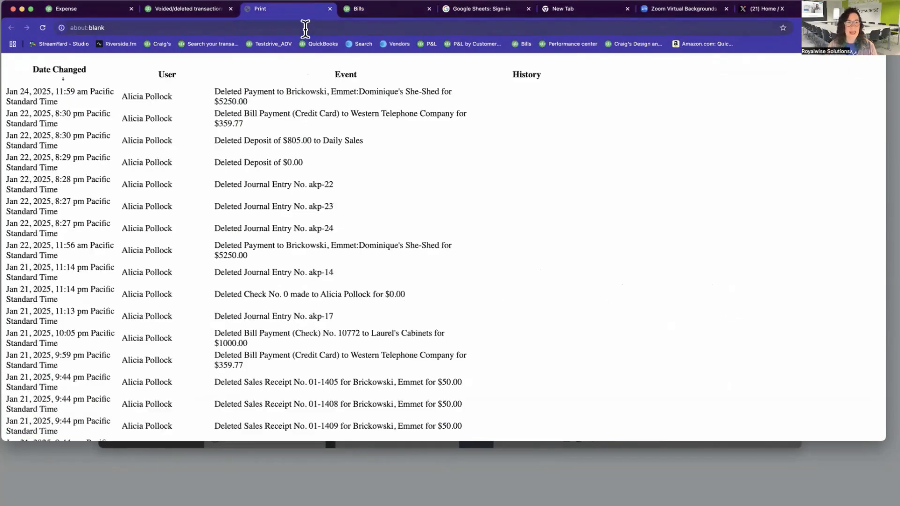
left_click(305, 27)
type("qbo.intuit.com/app/bill?stagedTxnId=djQuMToxMjMxNDU3NzE4Mjc3Mjk6MDg4YzZjNDczYQ:01998e20-e8a2-11ed-823d-5980c5e9cb80")
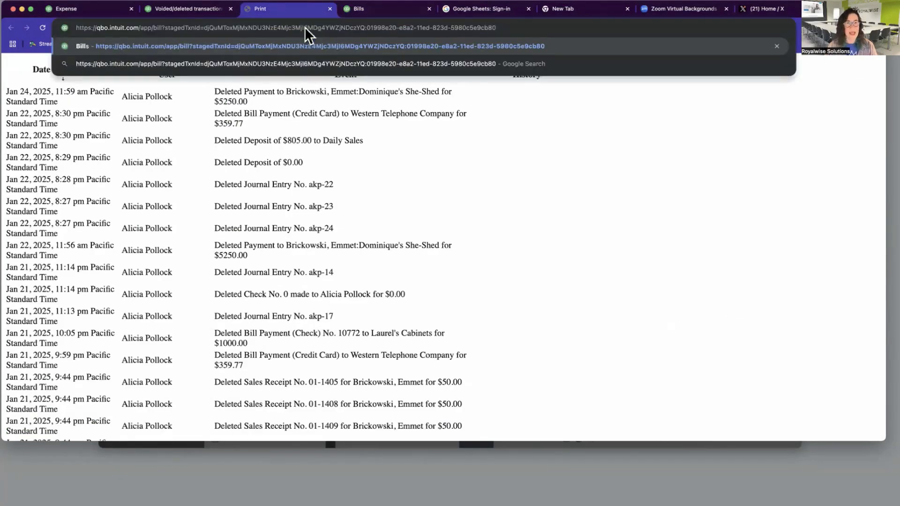
key("Return")
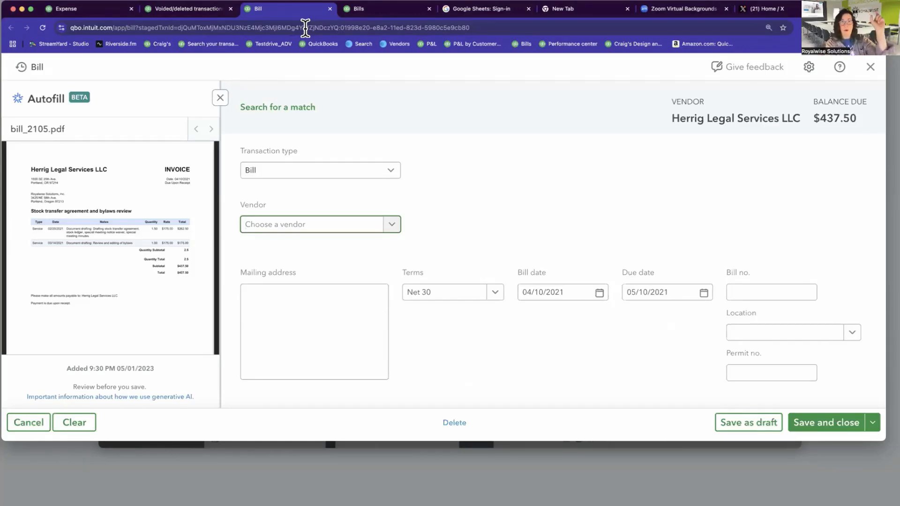
left_click(305, 28)
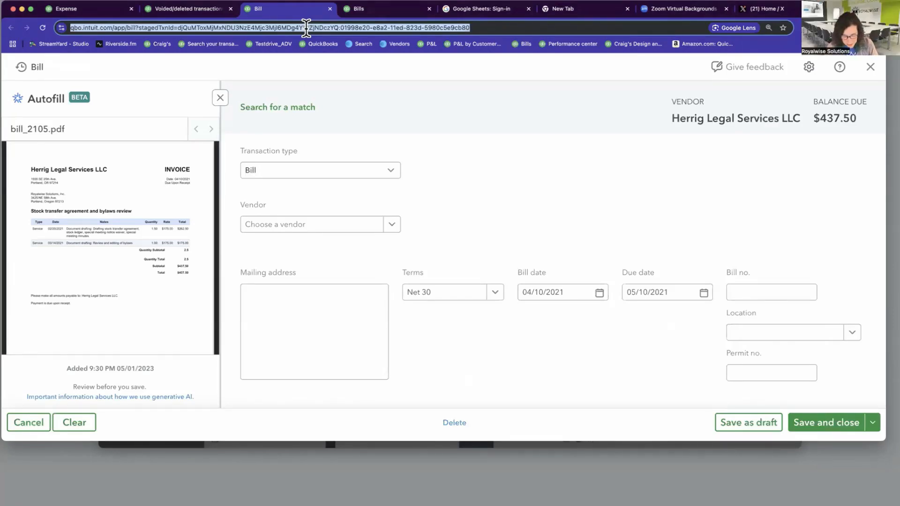
- Start a new journal entry and set the first line's account to Accounts Payable
left_click(97, 10)
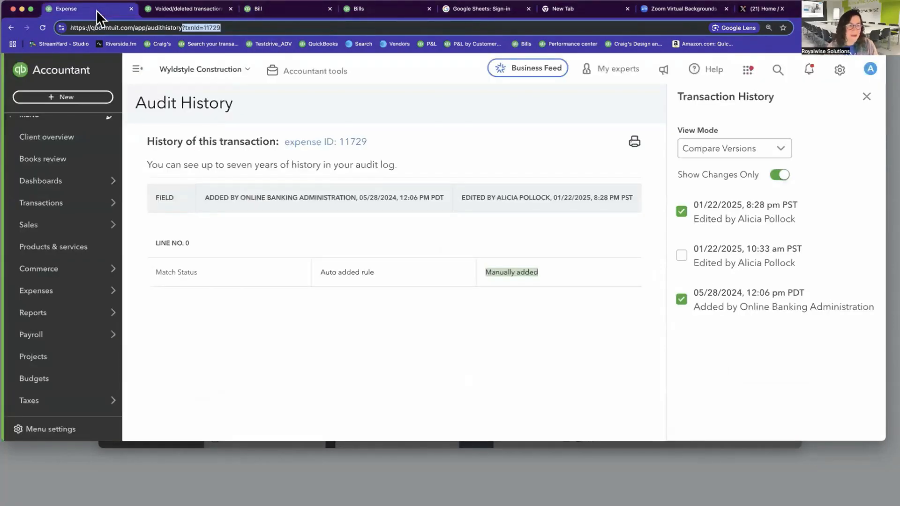
left_click(66, 97)
left_click(360, 207)
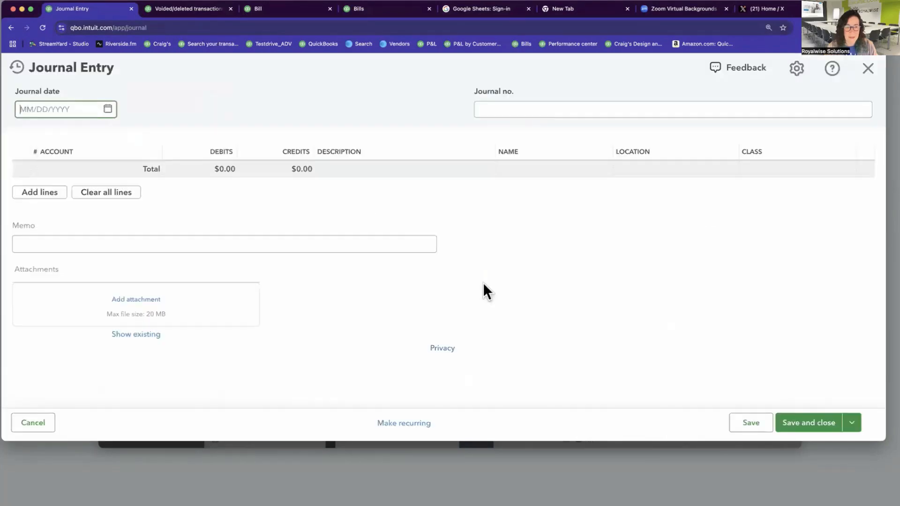
left_click(122, 176)
left_click(156, 174)
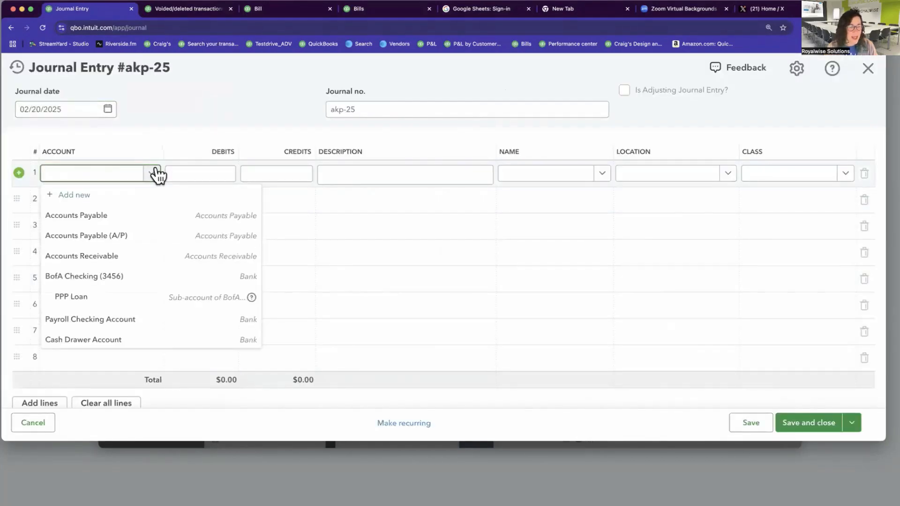
scroll(133, 291, "down", 1)
scroll(133, 292, "up", 1)
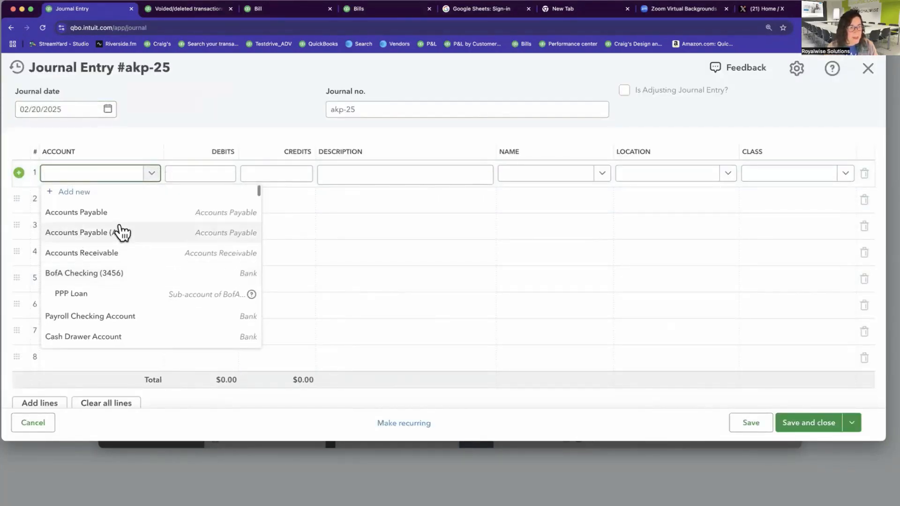
left_click(120, 215)
- Credit $1,234.00 on the first line with the bill's link as description, and add a second line debiting Bad Debt
left_click(287, 171)
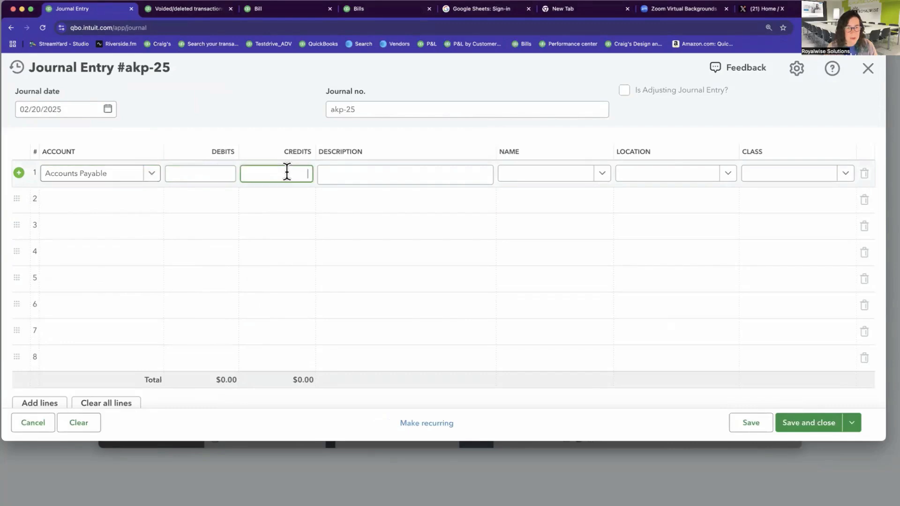
type("1234")
left_click(338, 177)
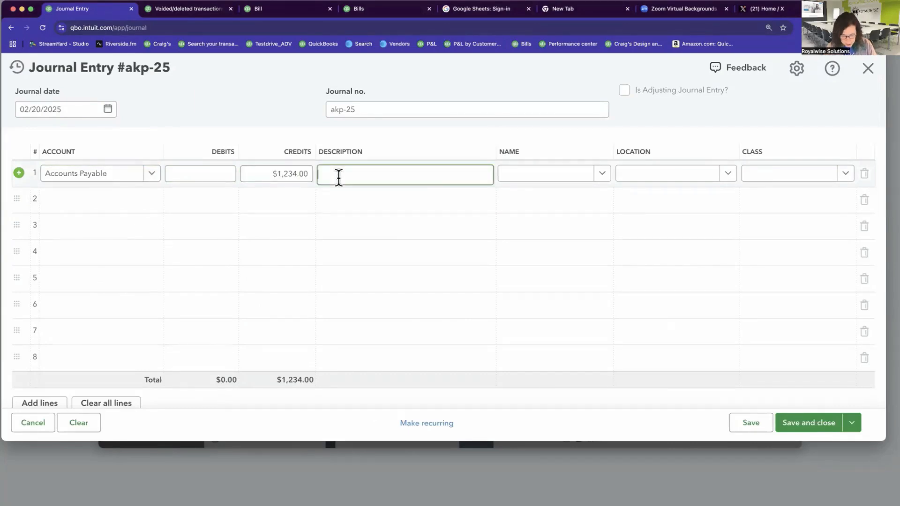
key("super+v")
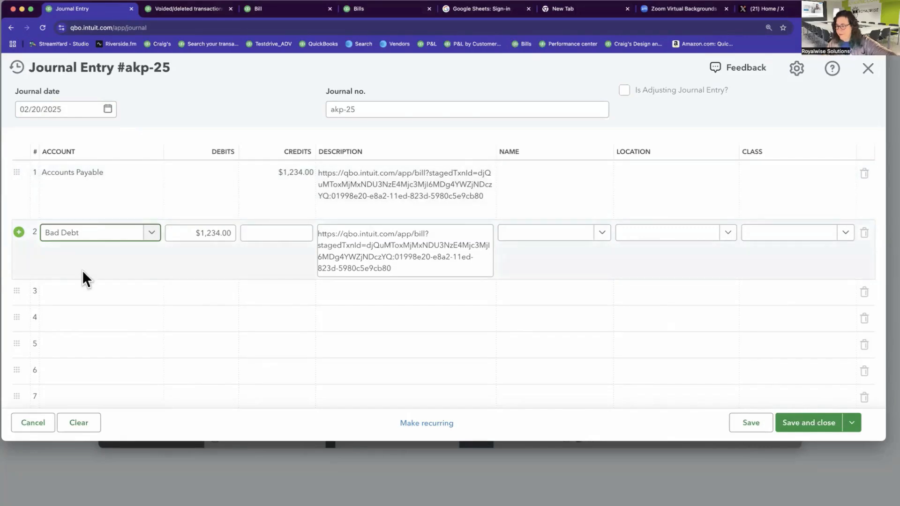
- Try to save the journal entry and open the first line's account for editing
left_click(287, 174)
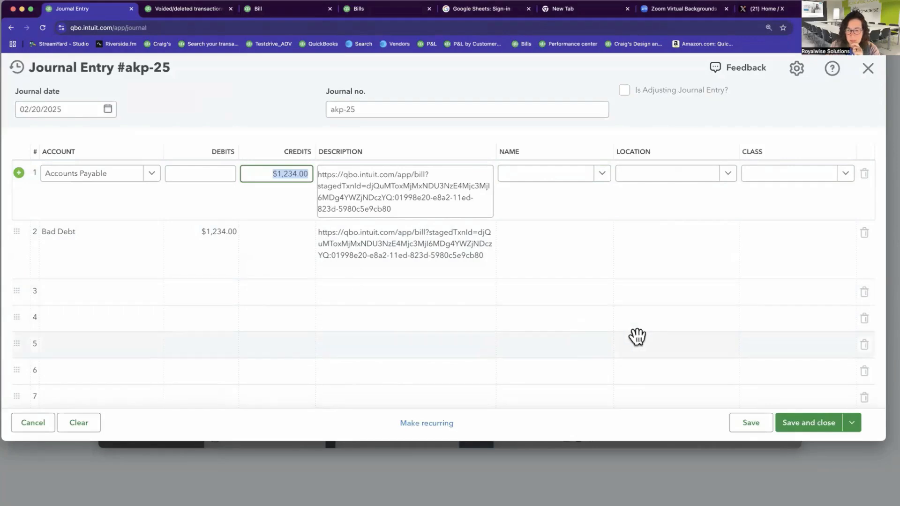
left_click(751, 422)
left_click(476, 288)
left_click(120, 233)
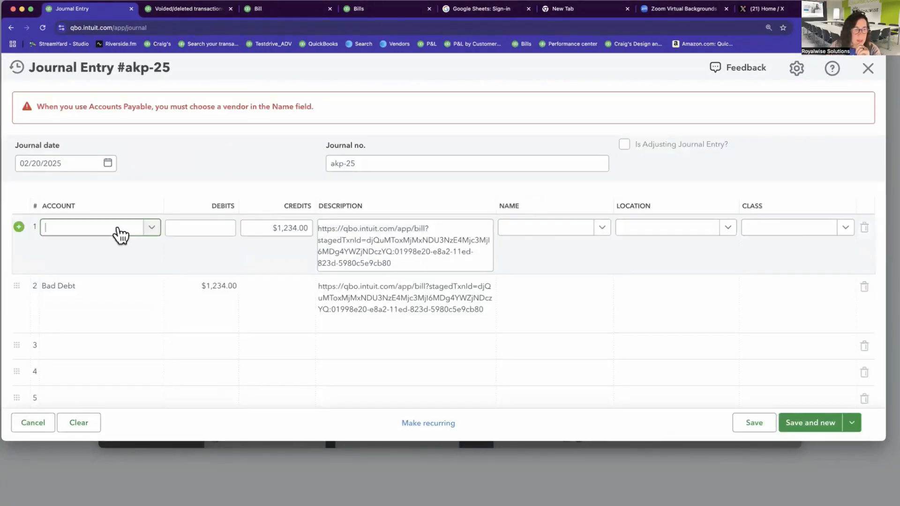
- Close the Herrig Legal Services bill without saving and open the recent 02/11/2025 deposit for $270.00
left_click(281, 9)
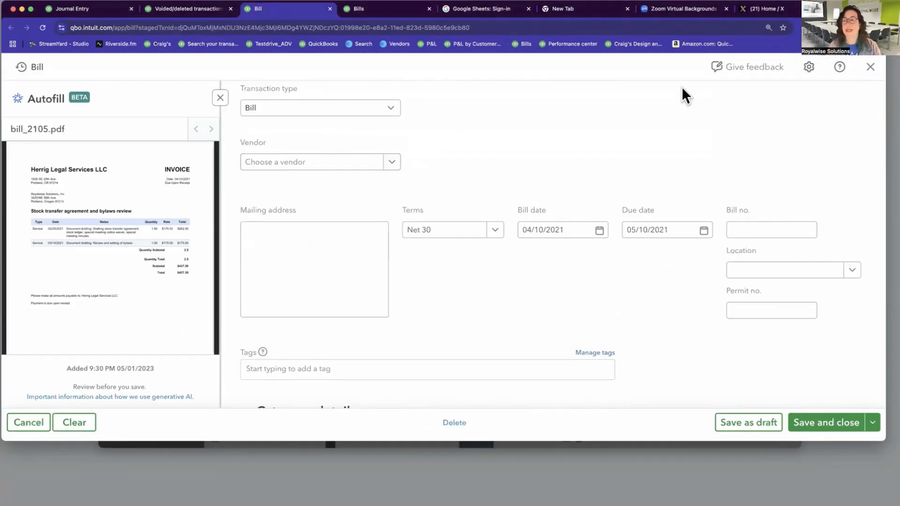
left_click(870, 66)
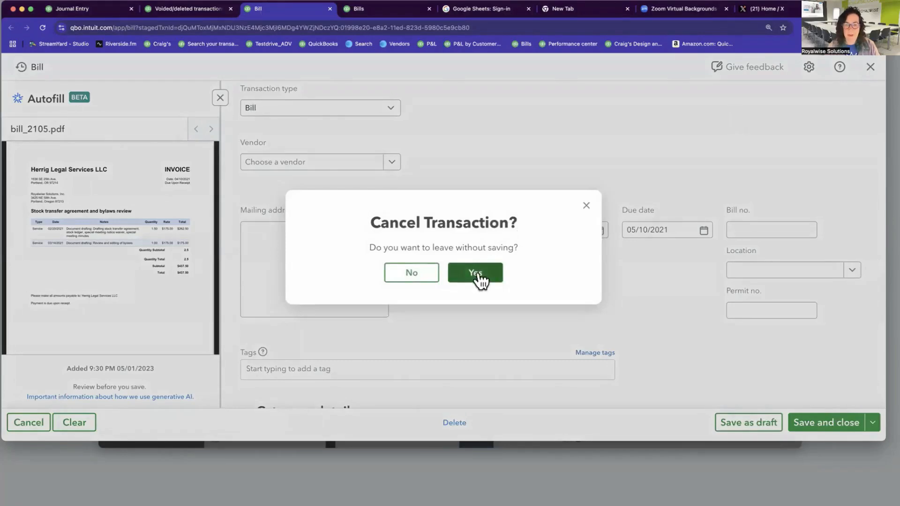
left_click(477, 274)
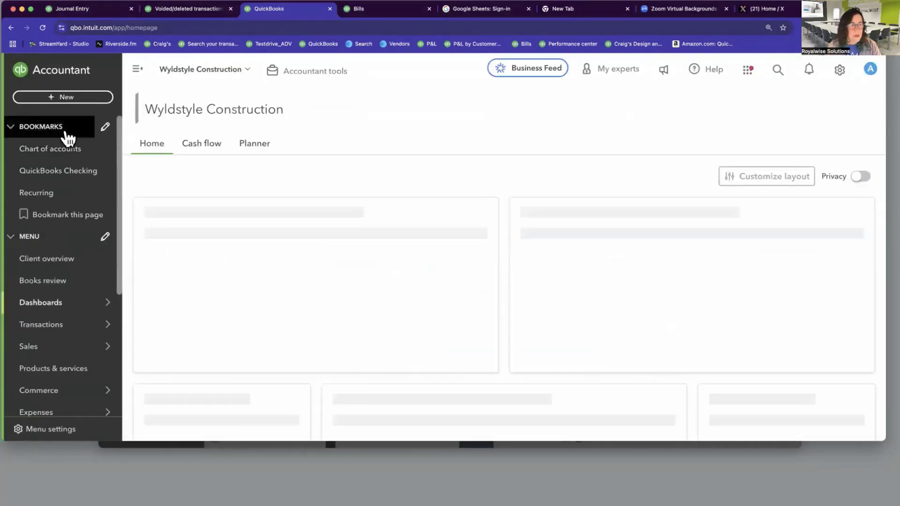
left_click(774, 72)
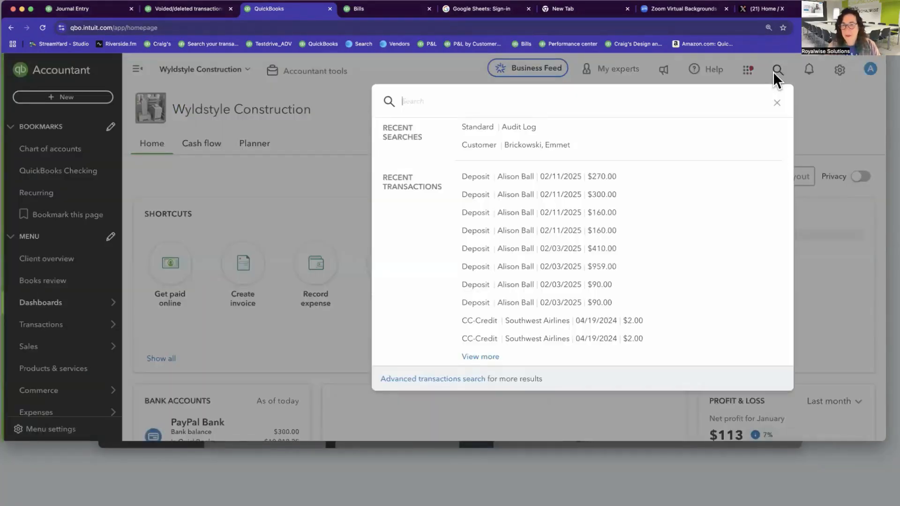
left_click(474, 177)
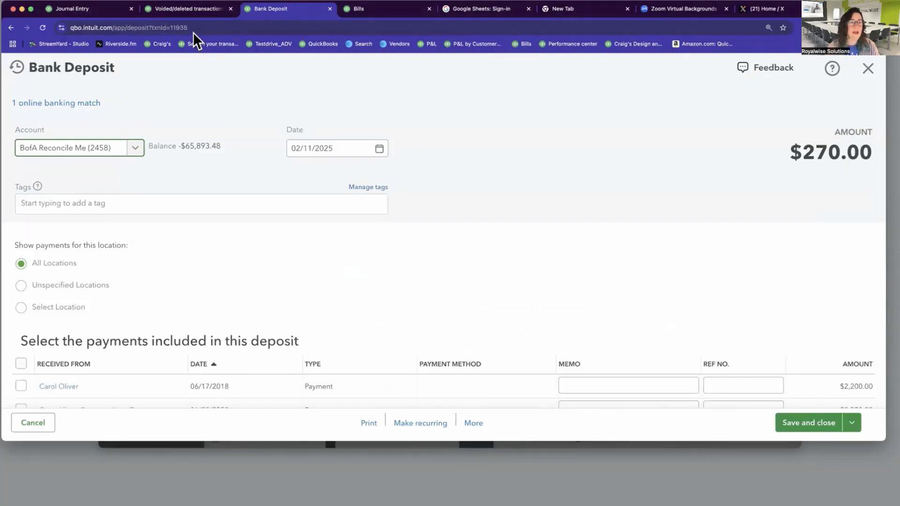
- Copy the deposit's web address into both journal line descriptions, change the first line's account to PayPal Bank, and save and close the entry
left_click(194, 28)
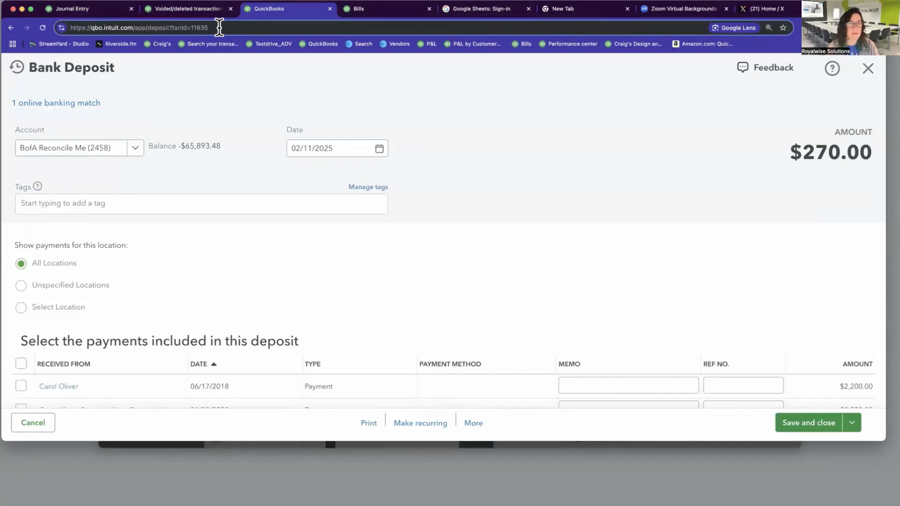
left_click_drag(219, 27, 70, 28)
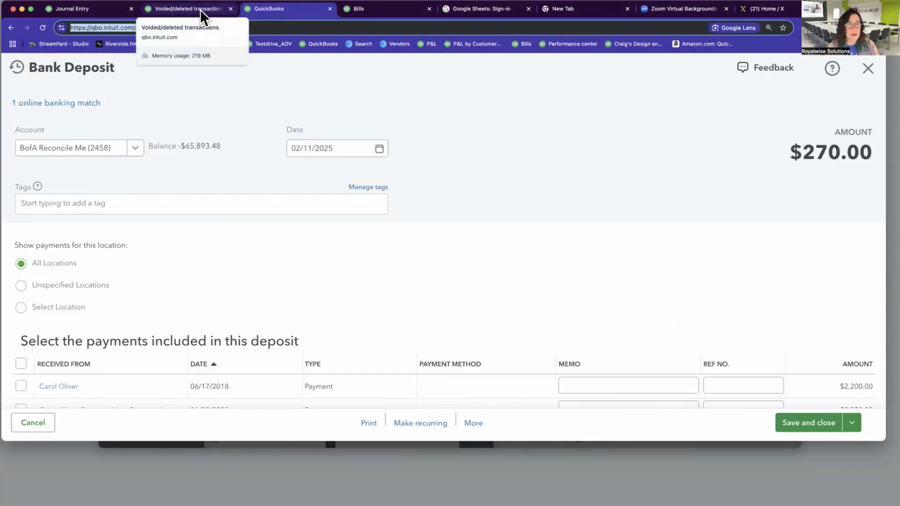
left_click(114, 9)
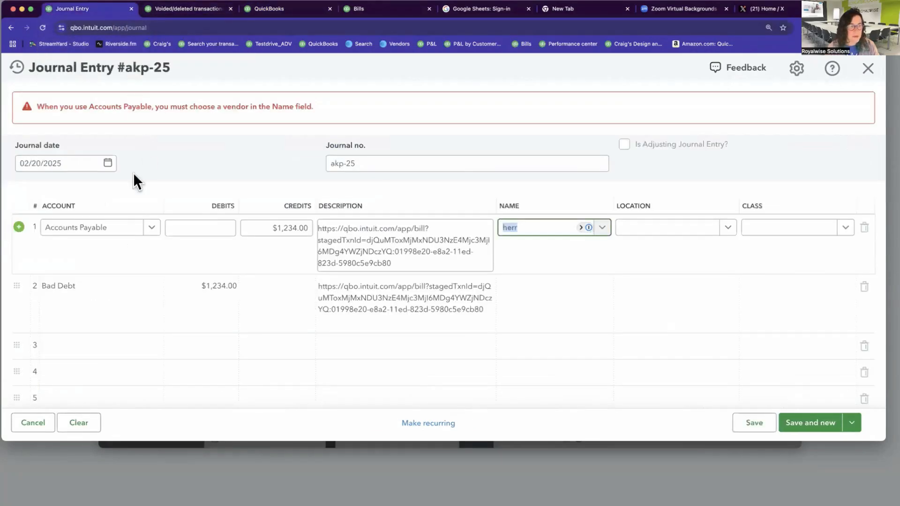
left_click(125, 228)
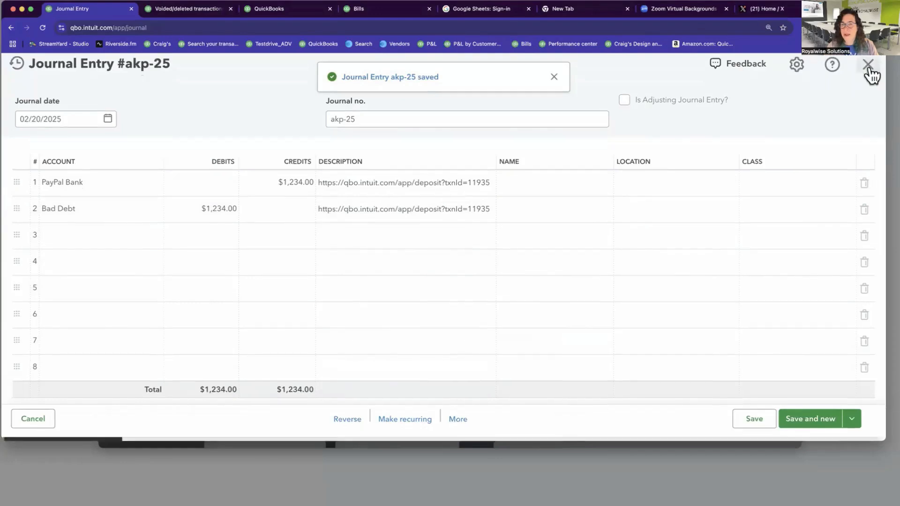
left_click(868, 66)
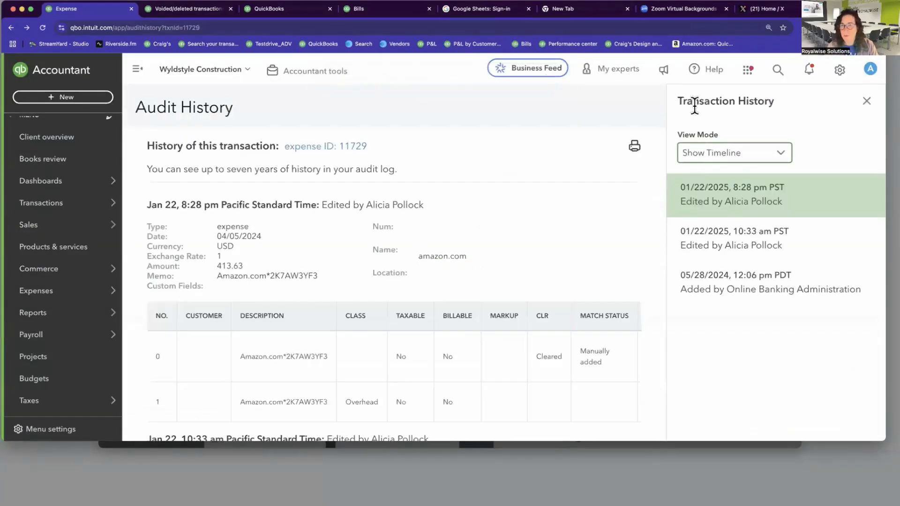
- Reopen journal entry akp-25 from the recent transactions and copy the deposit link in its first line's description
left_click(777, 70)
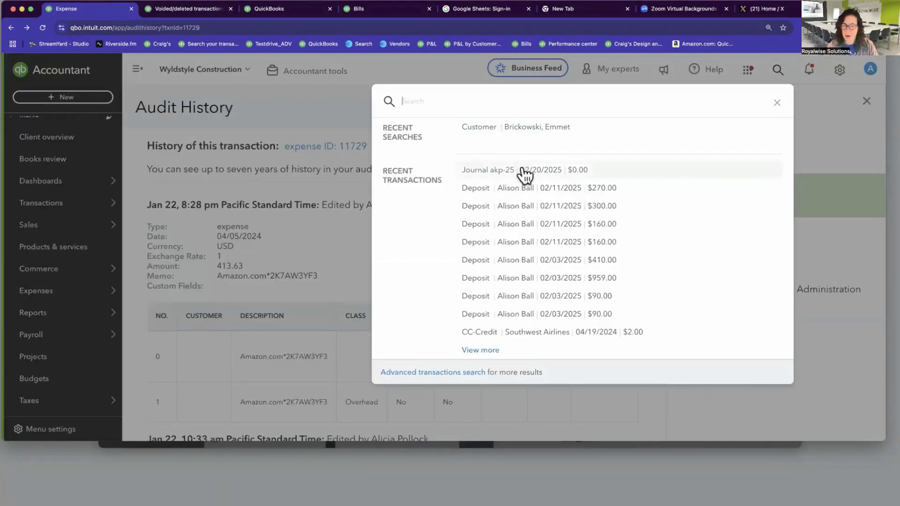
left_click(525, 175)
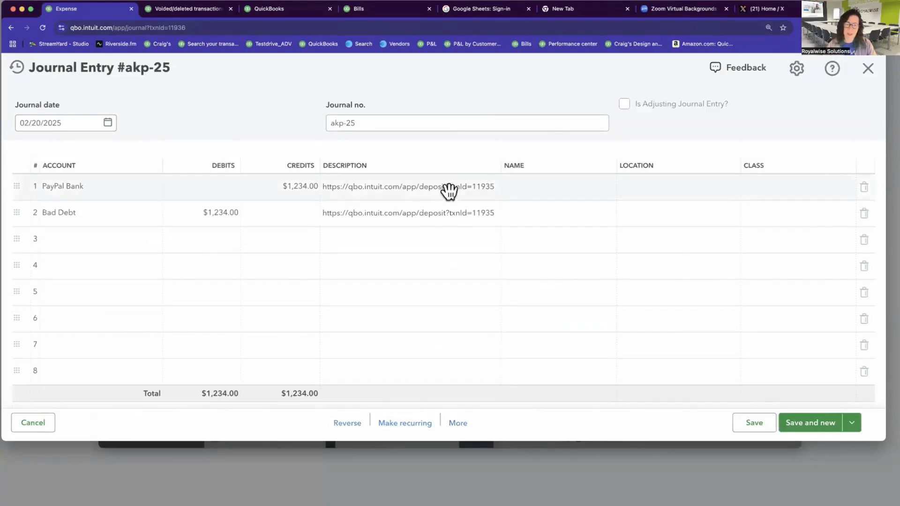
left_click(445, 187)
key("ctrl+c")
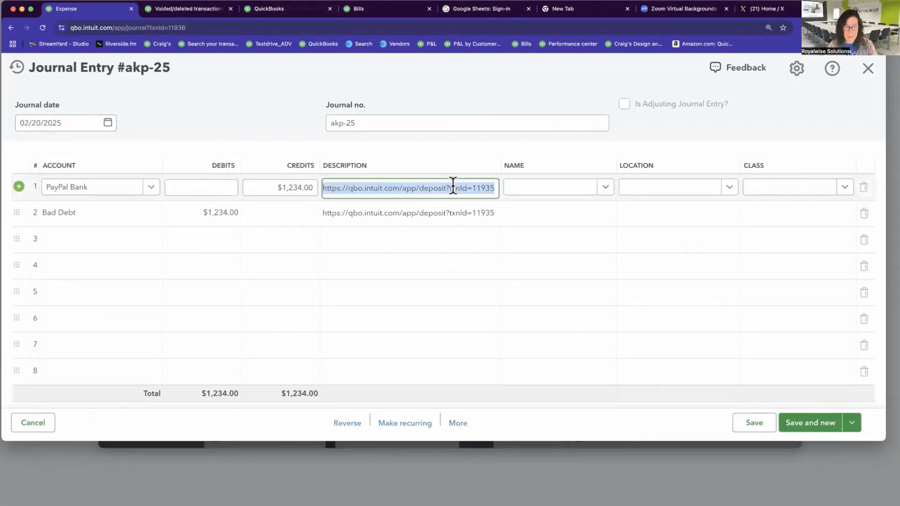
- Load the copied link in the browser tab holding the audit history and look over the deposit
left_click(207, 10)
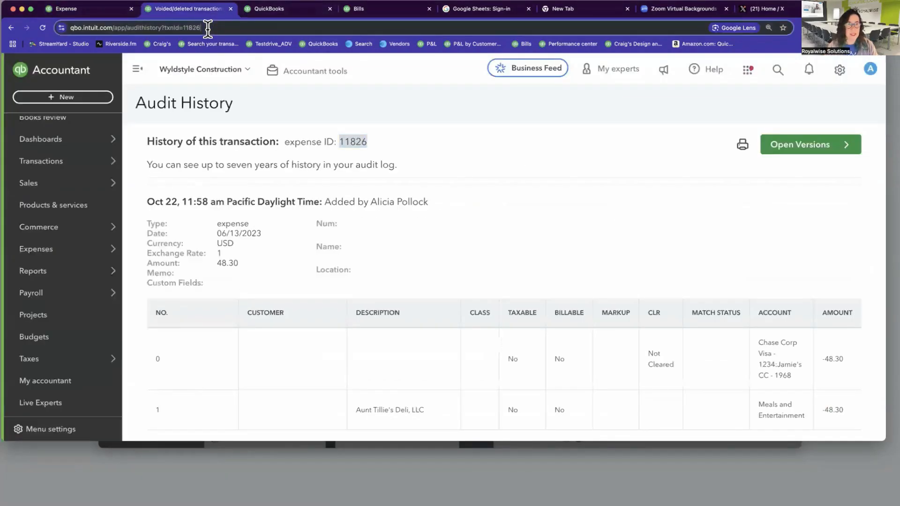
left_click(207, 28)
key("ctrl+v")
key("Return")
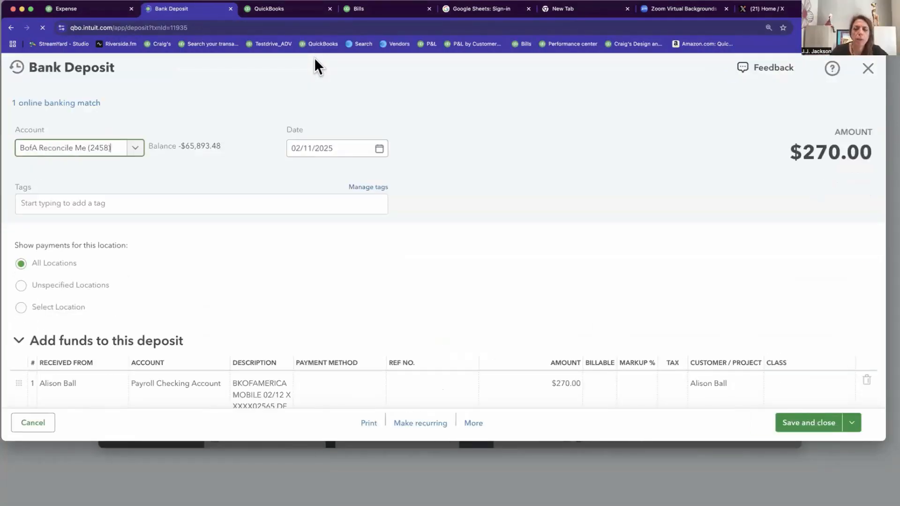
scroll(407, 193, "down", 5)
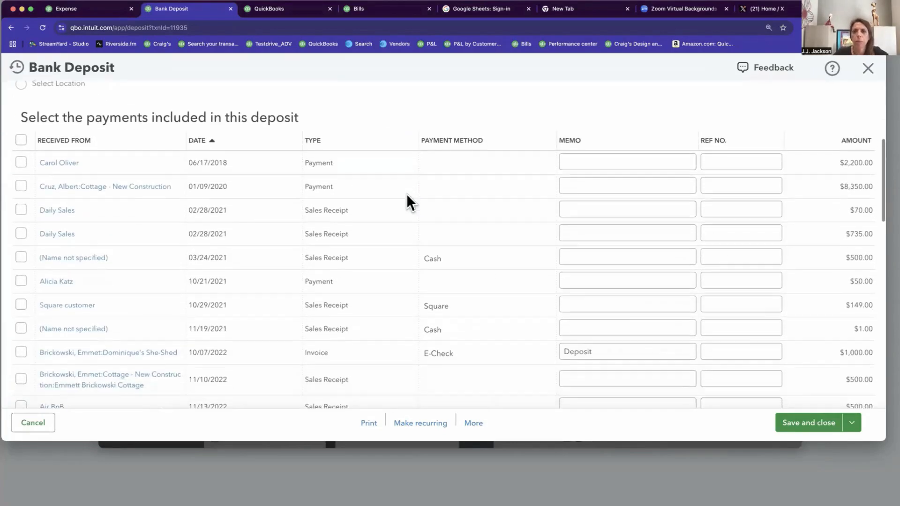
- Copy the deposit link from the journal entry's second line into its memo and select the pasted link
left_click(114, 13)
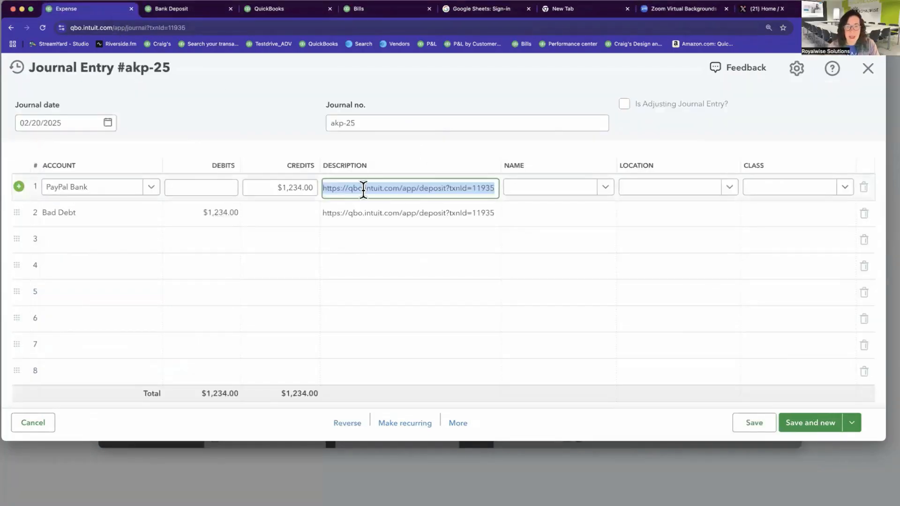
left_click(375, 215)
key("super+c")
left_click(386, 216)
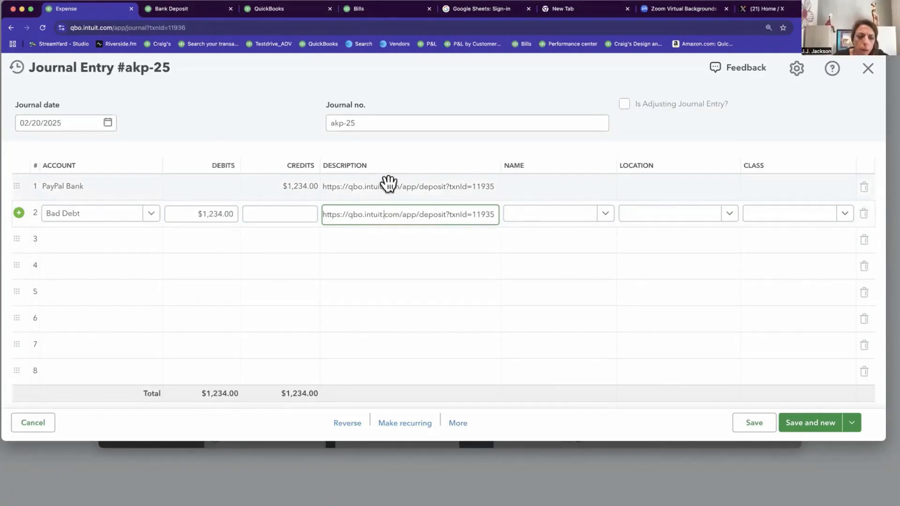
scroll(281, 291, "down", 5)
left_click(156, 285)
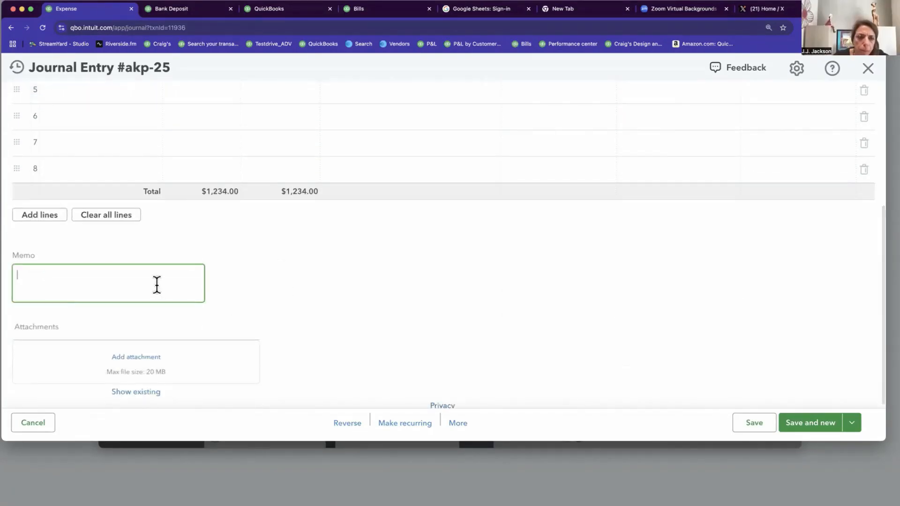
key("super+v")
left_click(291, 278)
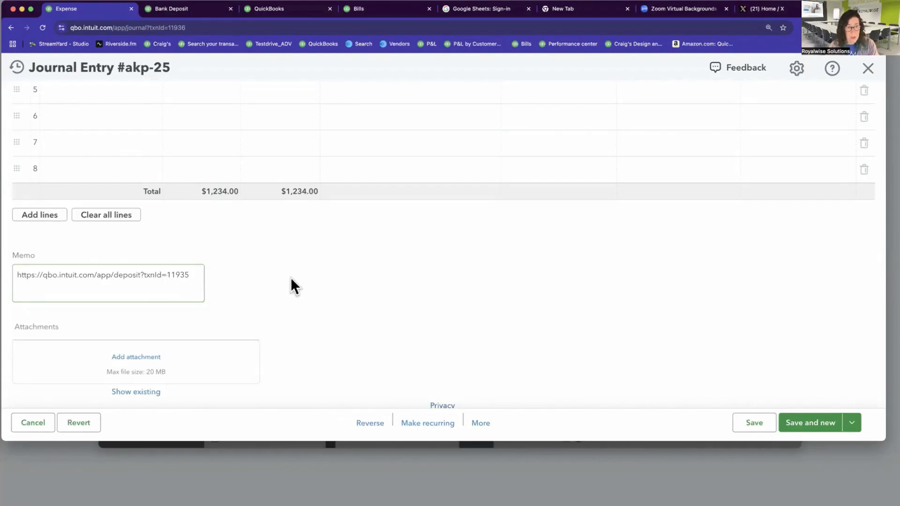
left_click(108, 275)
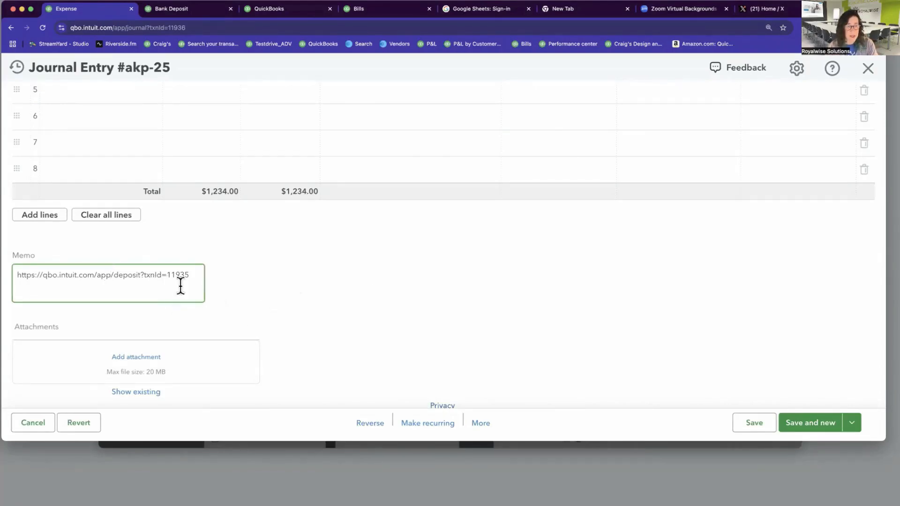
left_click_drag(191, 276, 4, 272)
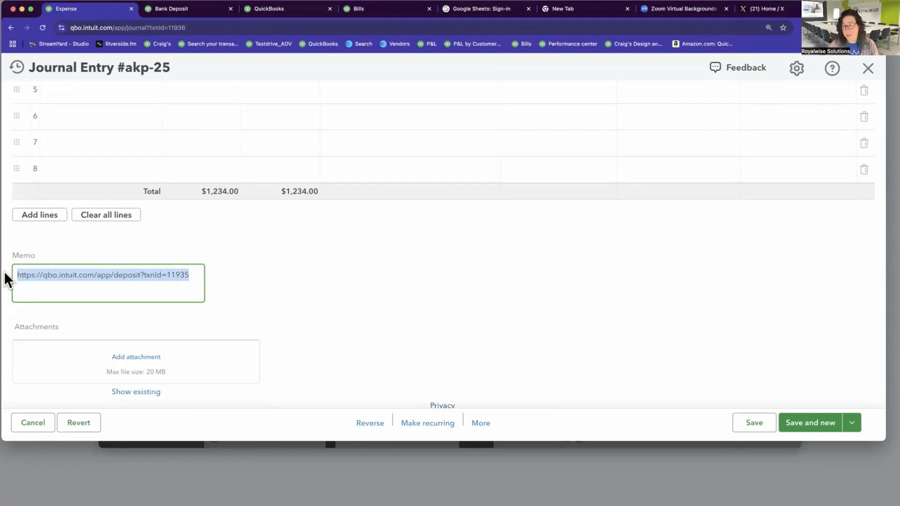
- Close the bank deposit in both browser tabs where it is open
left_click(201, 6)
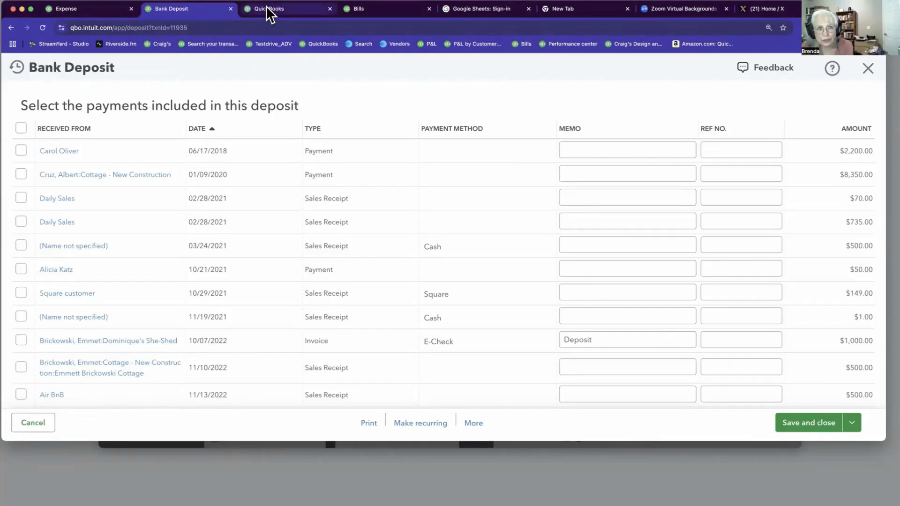
left_click(39, 412)
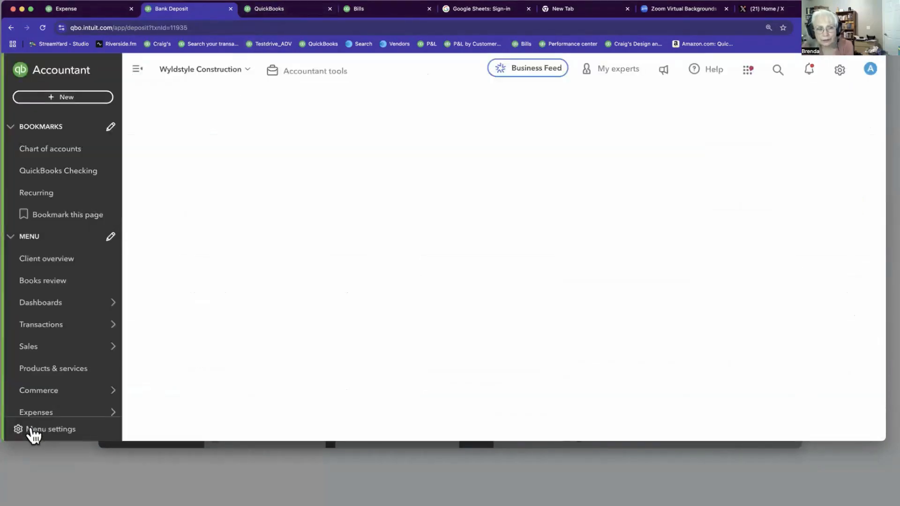
left_click(290, 10)
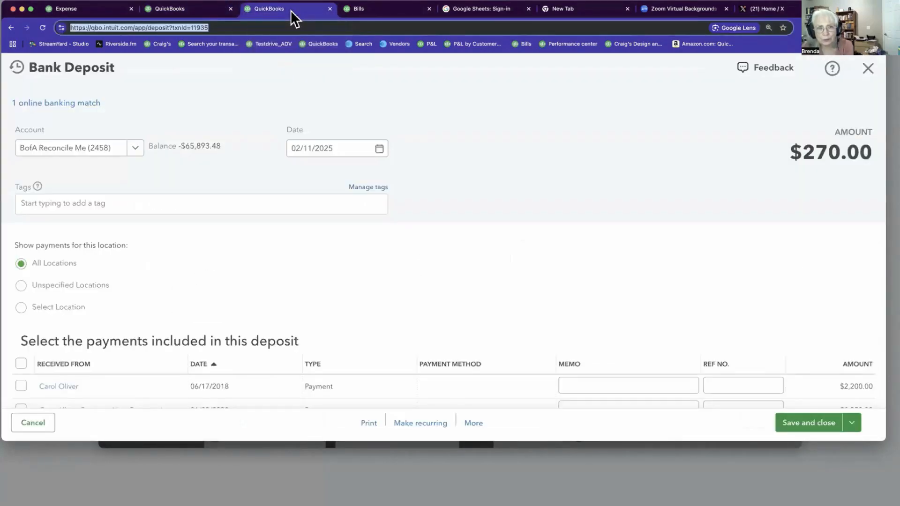
scroll(460, 218, "down", 5)
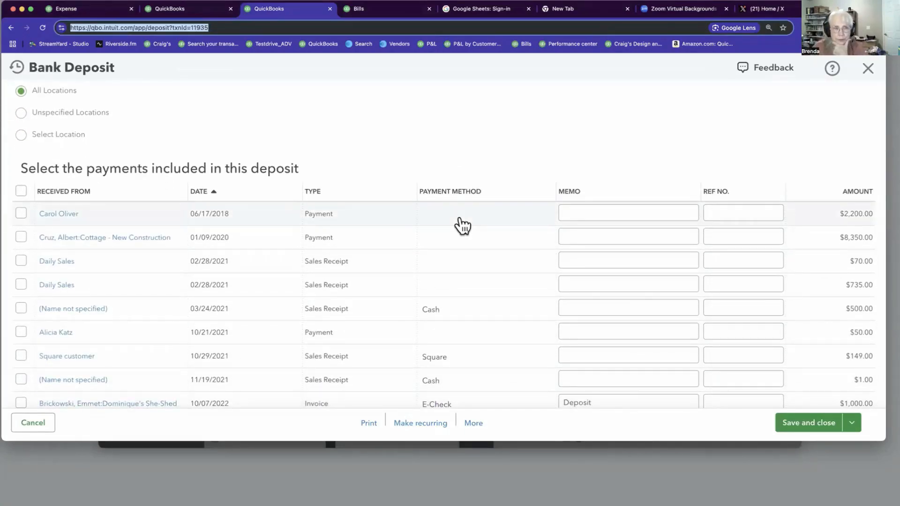
left_click(42, 425)
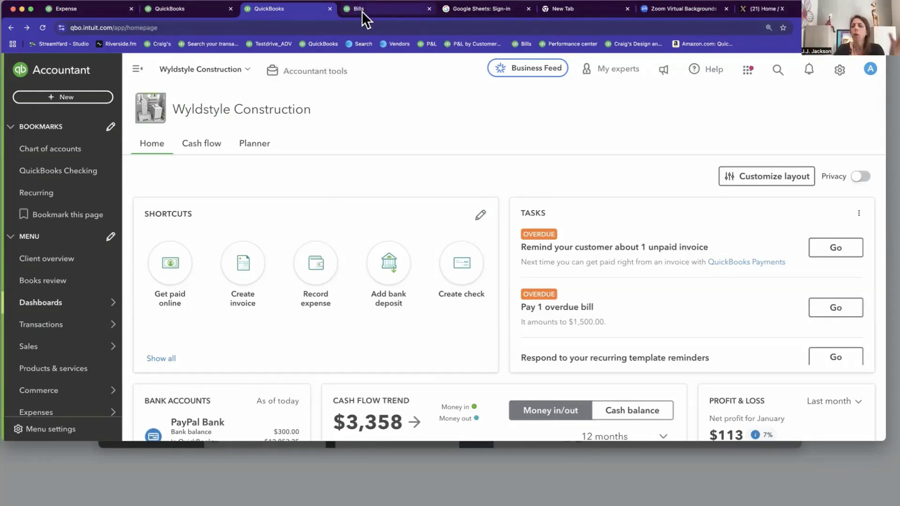
- Return to journal entry akp-25 and leave it without saving the changes
left_click(213, 12)
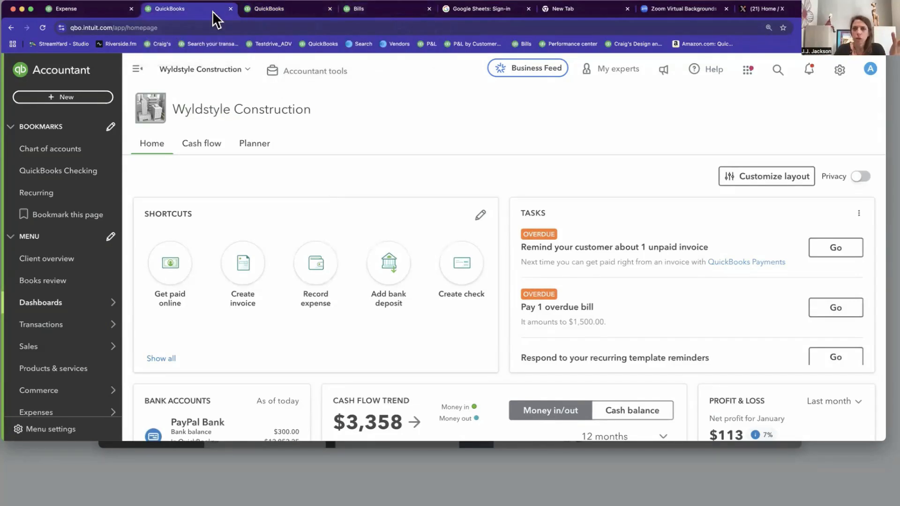
left_click(102, 13)
scroll(235, 165, "up", 5)
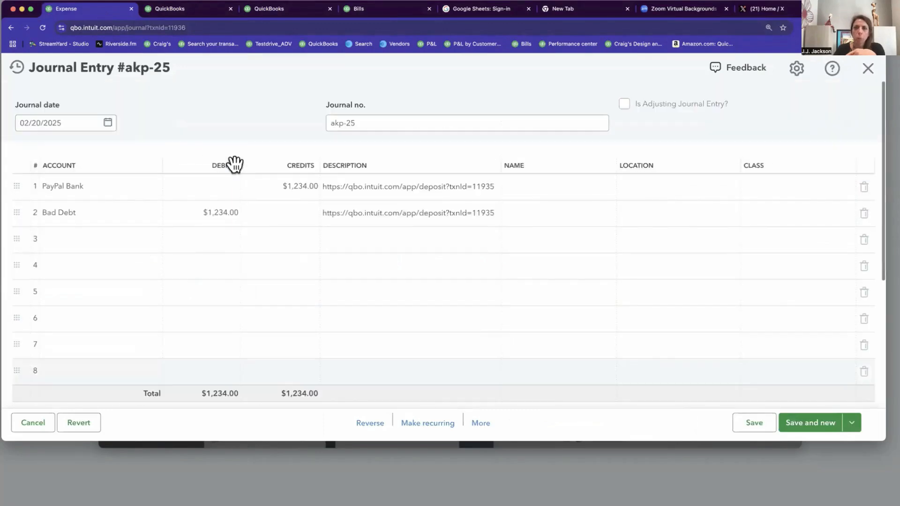
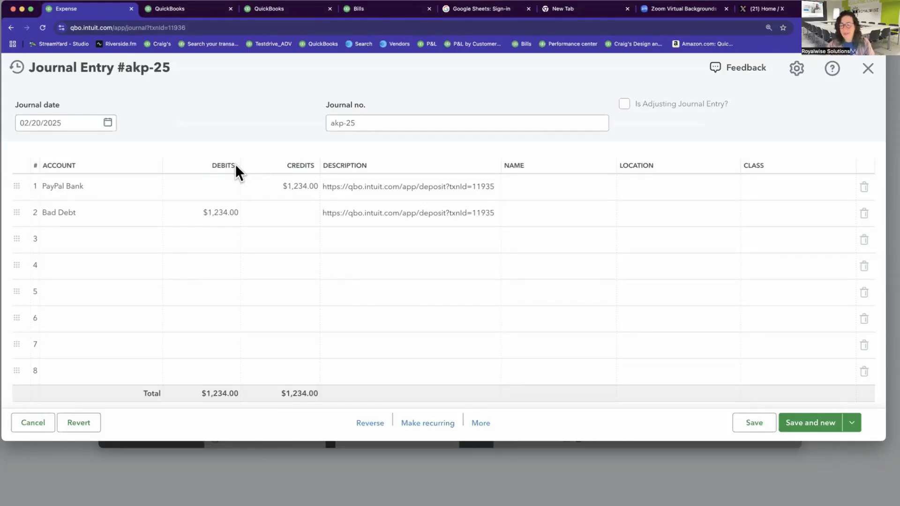
key("Escape")
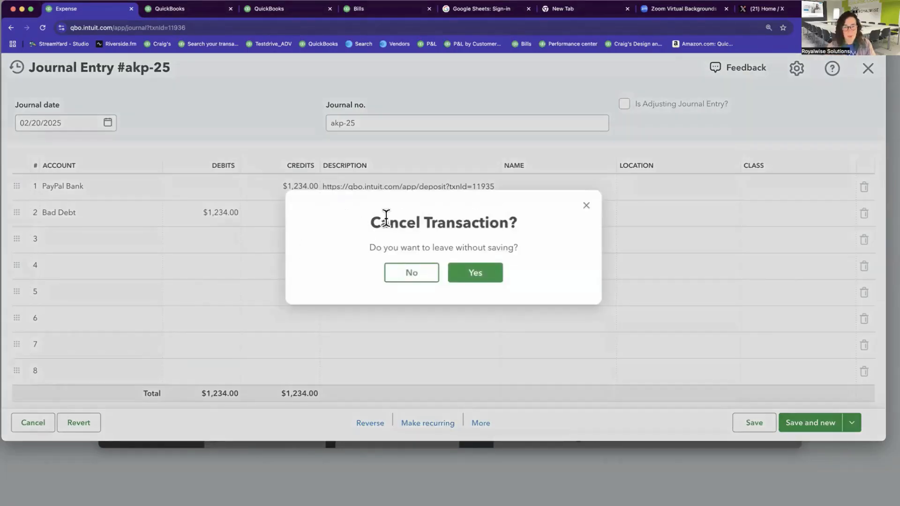
left_click(466, 274)
- Switch to the tab with the Herrig Legal Services bill and open the recent 01/02/2023 bill for $359.77 from Western Telephone Company
left_click(196, 8)
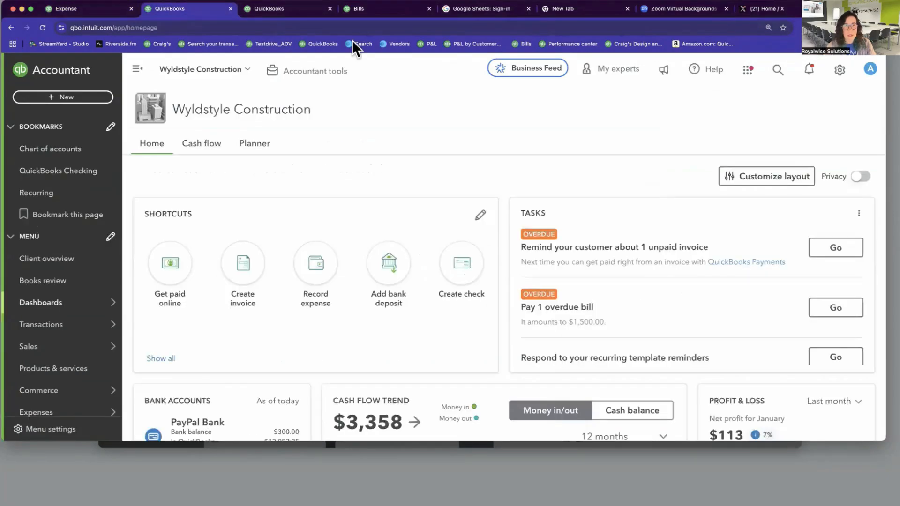
left_click(361, 9)
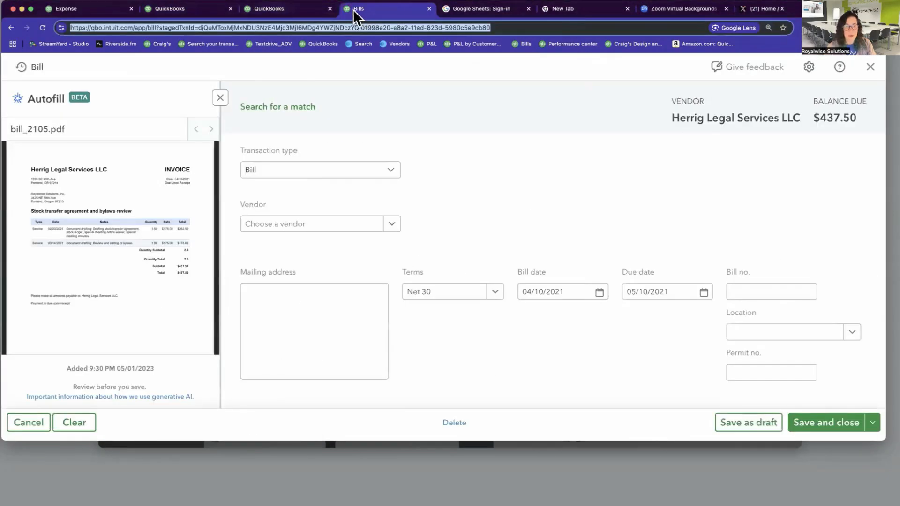
left_click(21, 67)
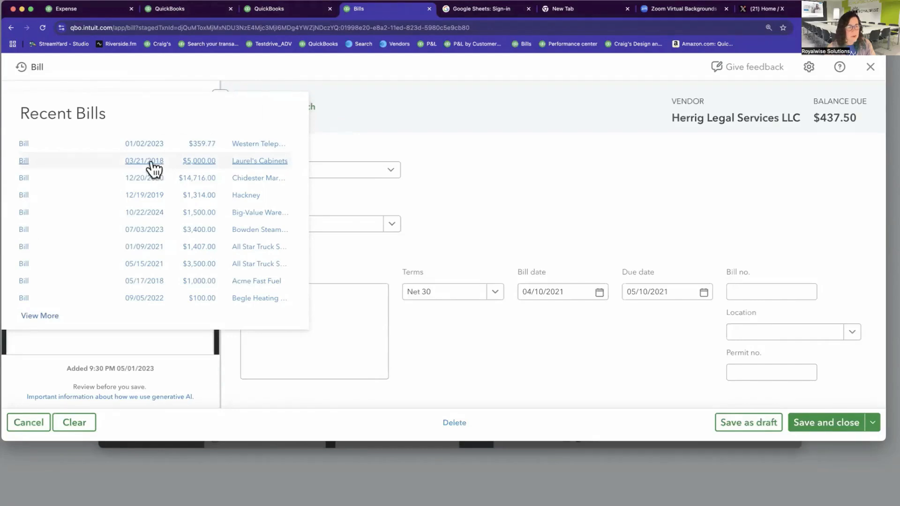
left_click(142, 144)
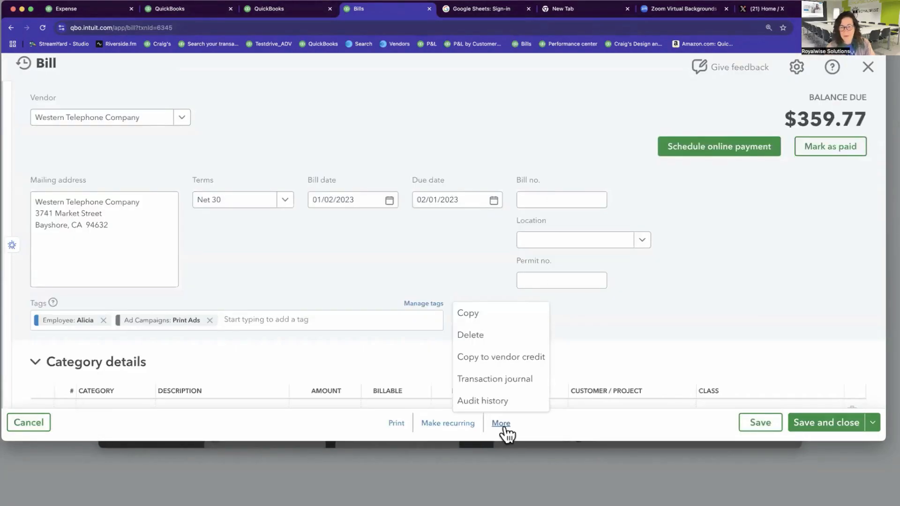
- Leave the Western Telephone Company bill and open the recent 04/19/2024 credit card credit for $2.00 from Southwest Airlines
left_click(588, 306)
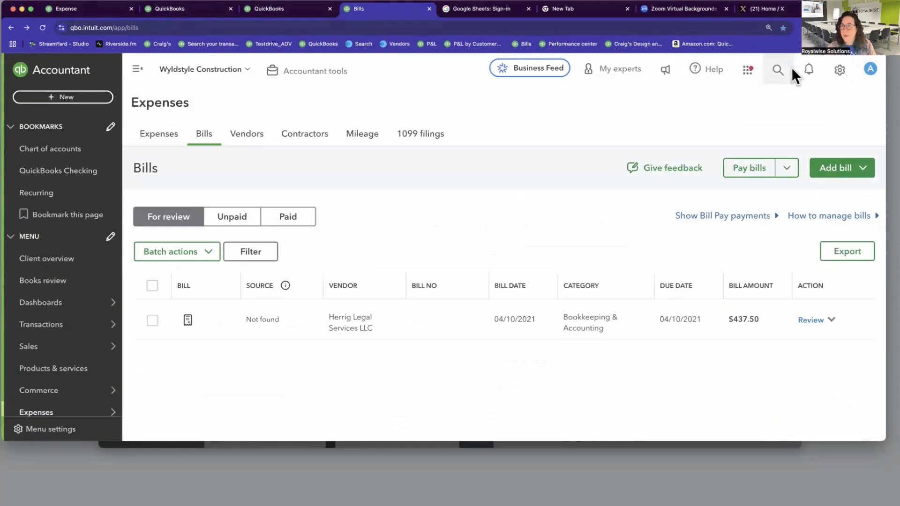
left_click(778, 69)
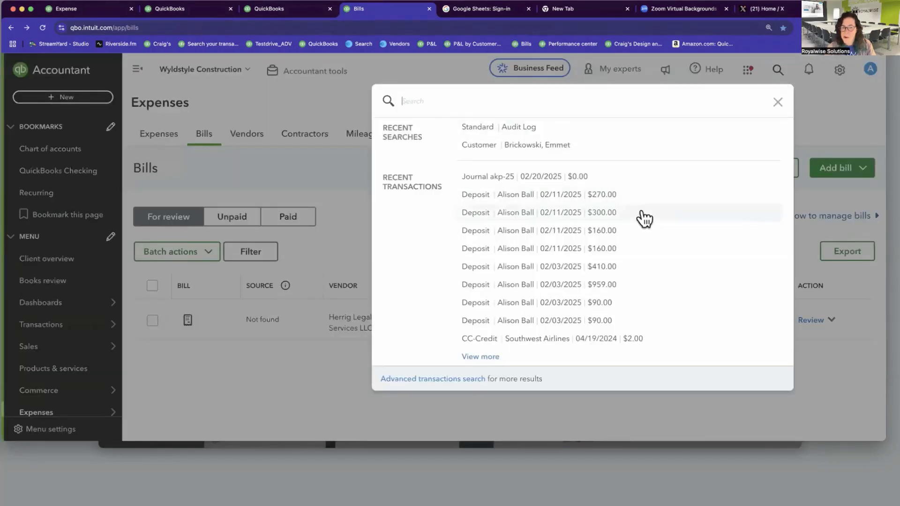
left_click(547, 339)
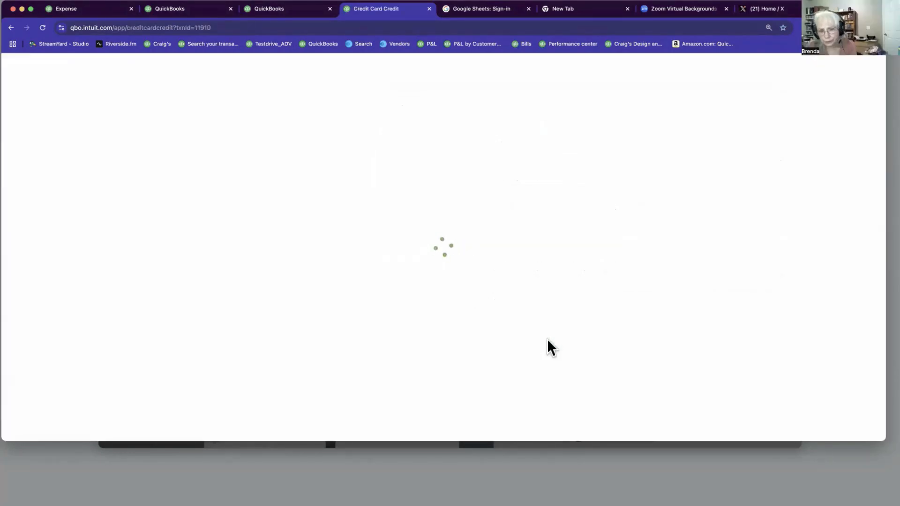
scroll(536, 317, "down", 5)
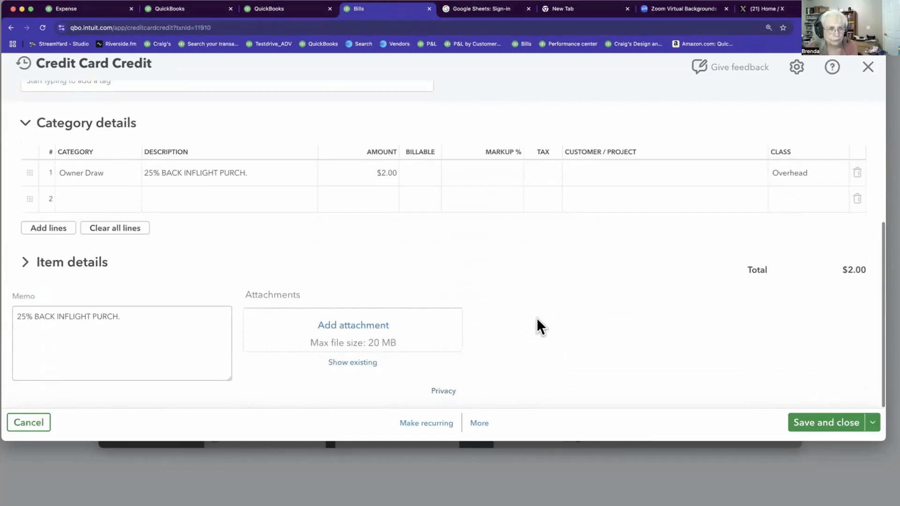
left_click(480, 424)
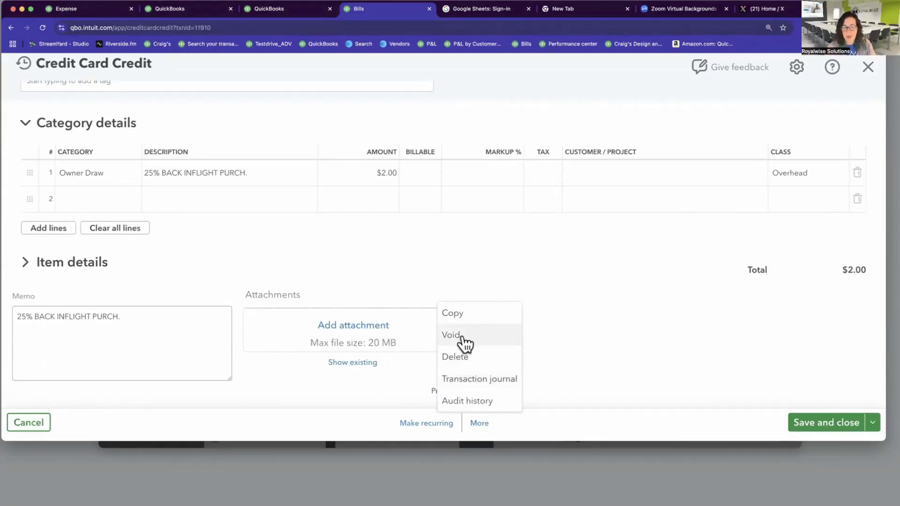
- Append ", $2.00" to the description of the Owner Draw line in the category details
left_click(368, 172)
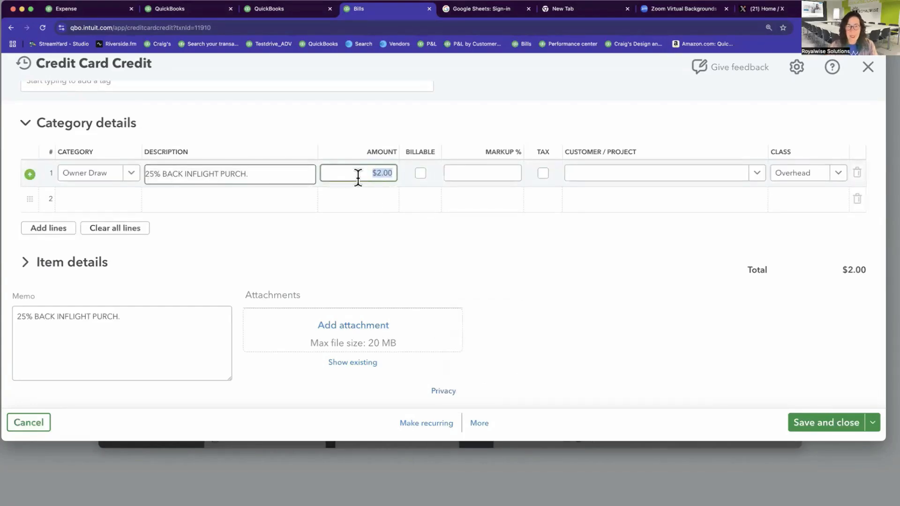
left_click(279, 173)
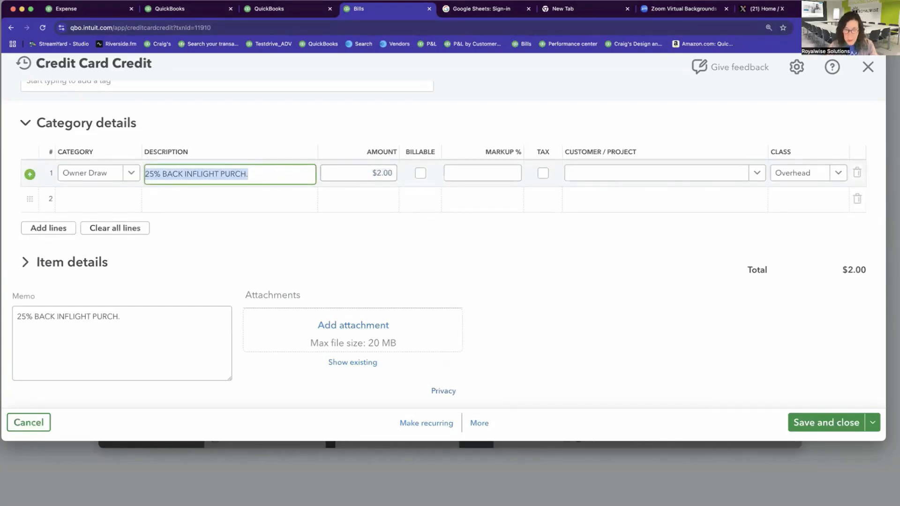
left_click(279, 173)
type(", $2.00")
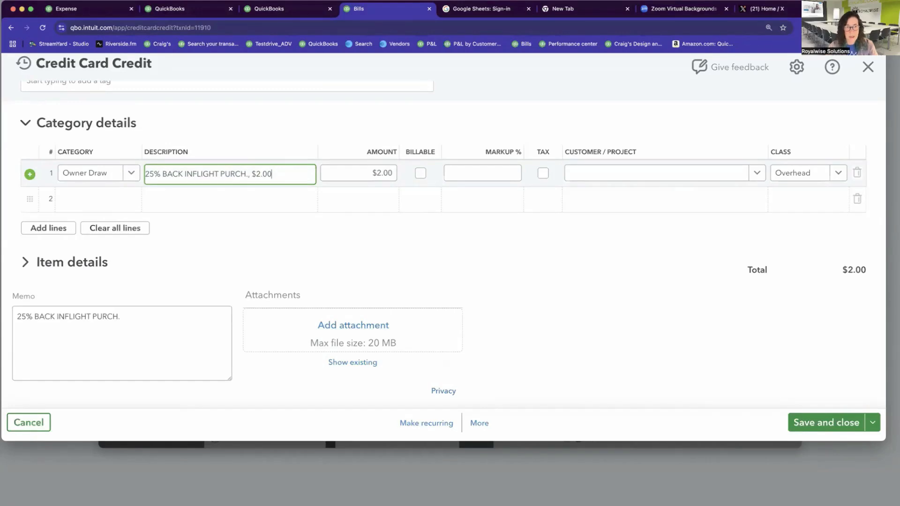
left_click(348, 202)
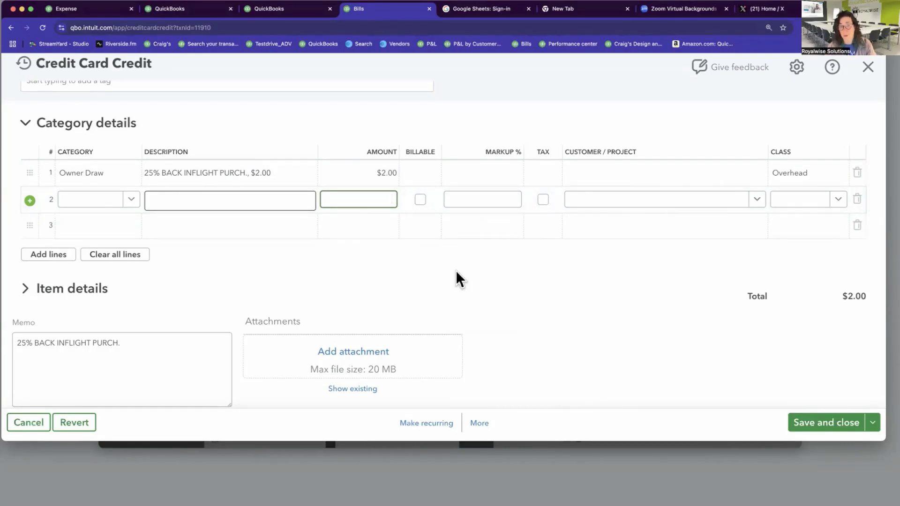
left_click(480, 424)
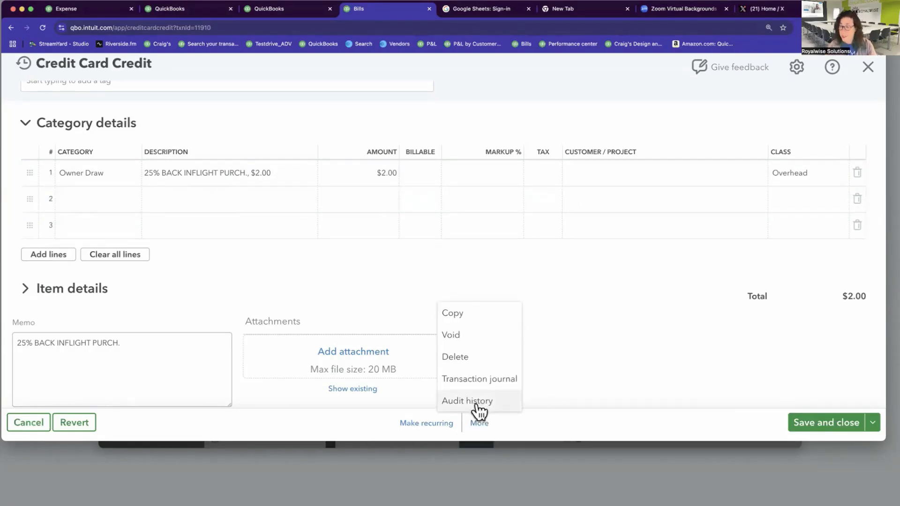
left_click(587, 289)
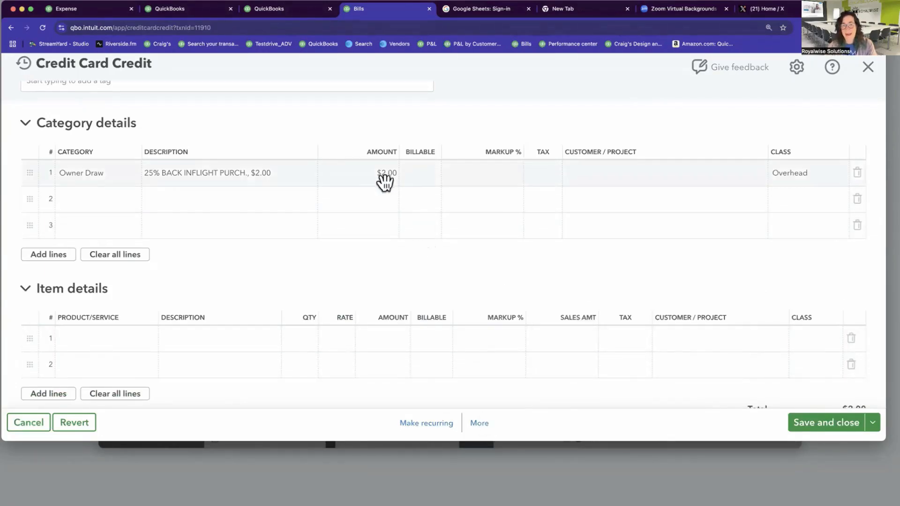
- Check the memo of the Southwest Airlines credit card credit and void the transaction
scroll(183, 340, "down", 3)
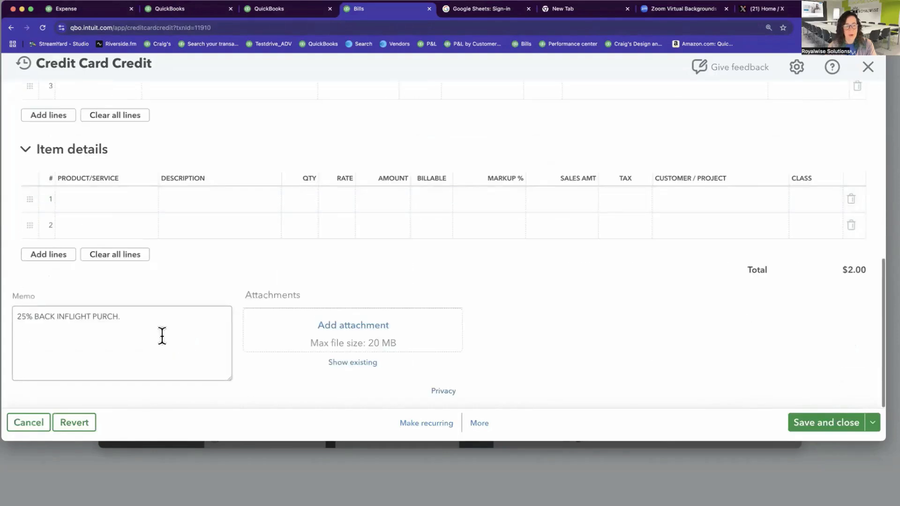
left_click_drag(149, 328, 21, 321)
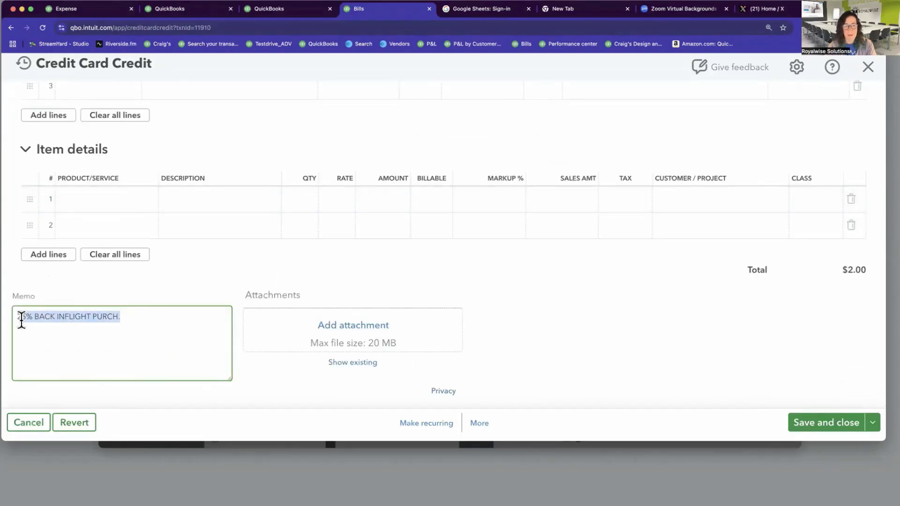
left_click(92, 328)
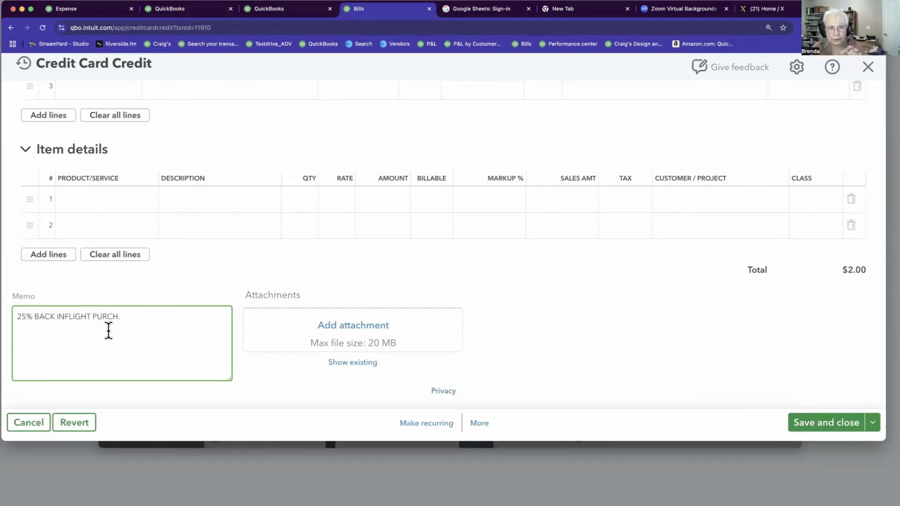
left_click(479, 424)
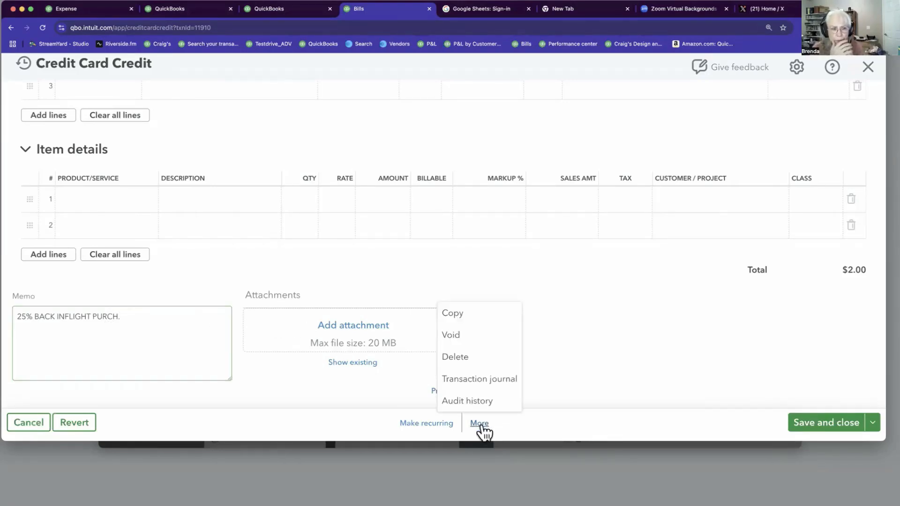
left_click(471, 336)
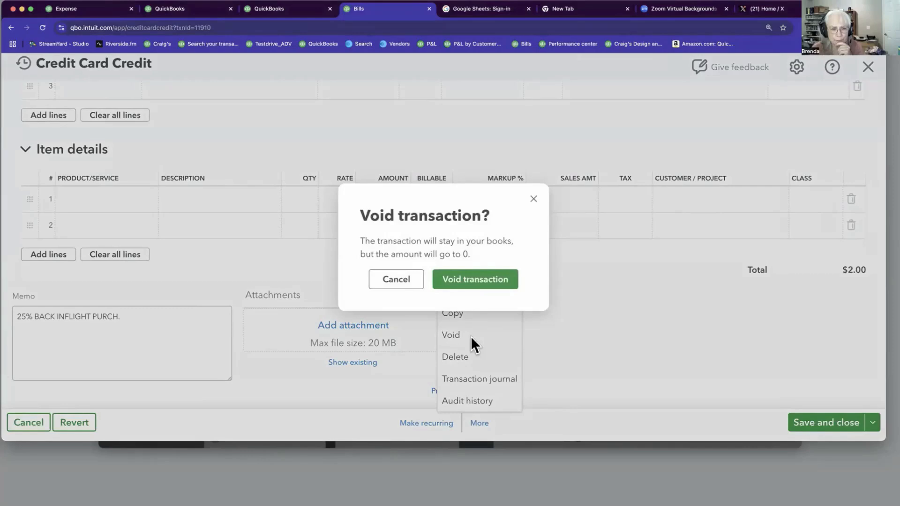
left_click(472, 290)
- Reopen the voided Southwest Airlines credit card credit and examine its payment status, line amount, total and memo
left_click(778, 70)
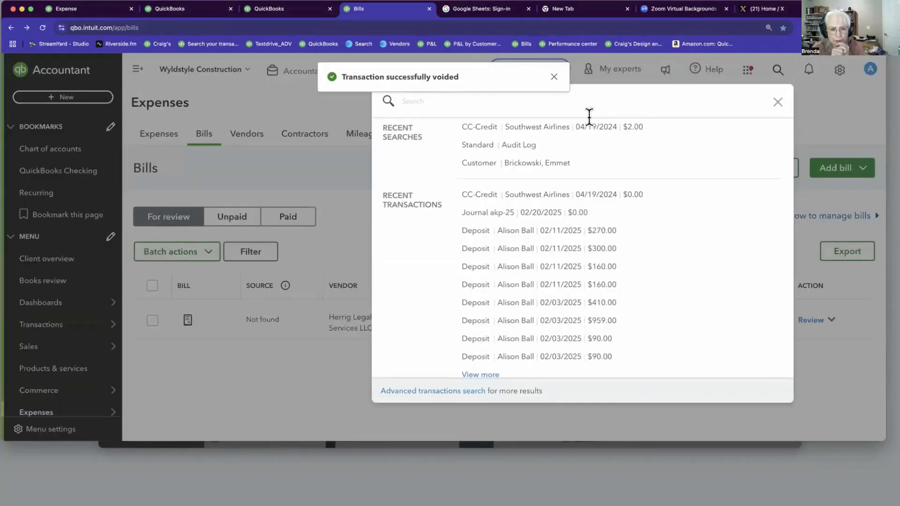
left_click(543, 196)
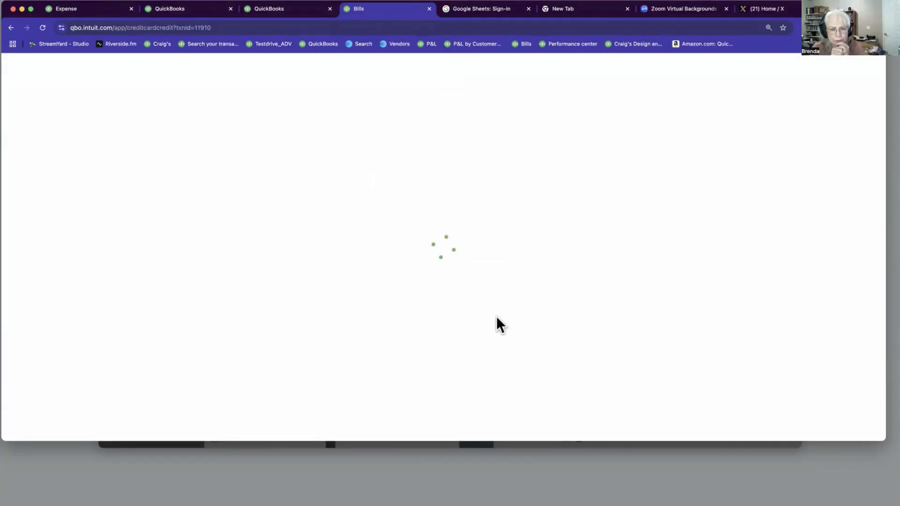
scroll(497, 317, "down", 5)
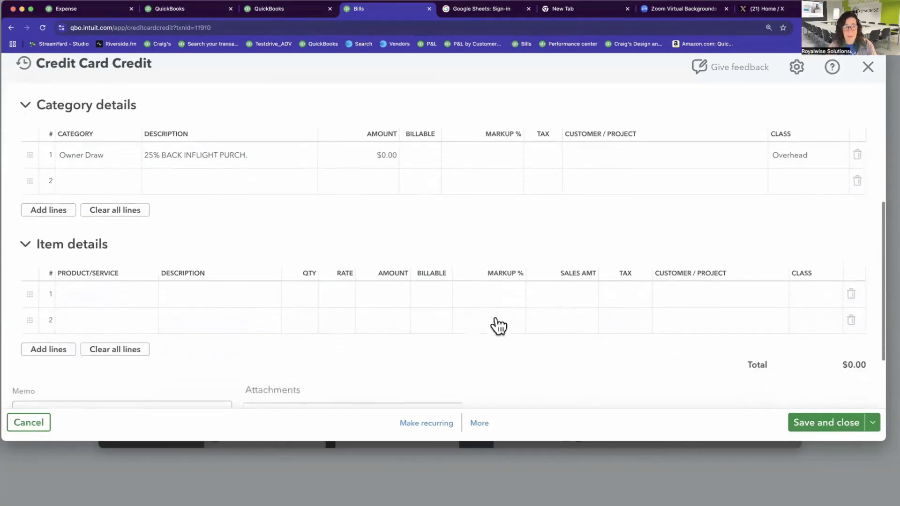
scroll(498, 326, "down", 4)
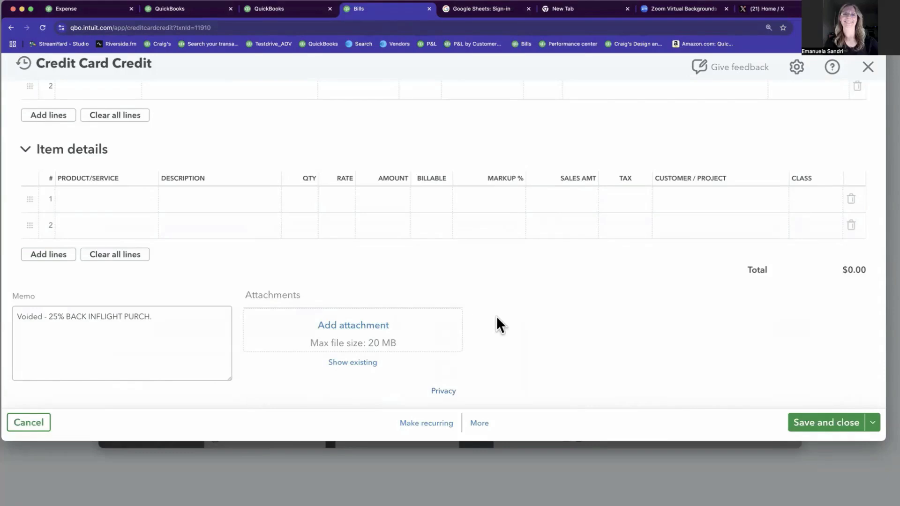
scroll(496, 316, "up", 10)
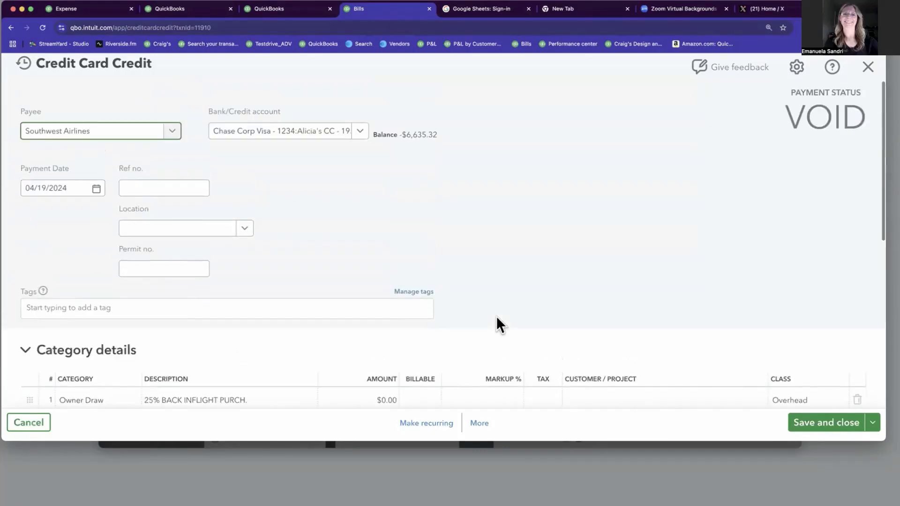
scroll(496, 316, "down", 6)
scroll(496, 316, "up", 4)
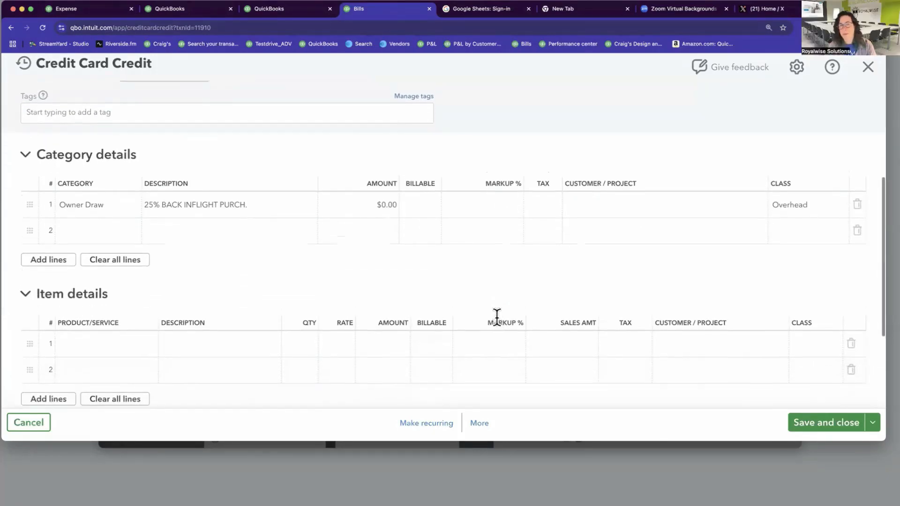
scroll(496, 317, "up", 2)
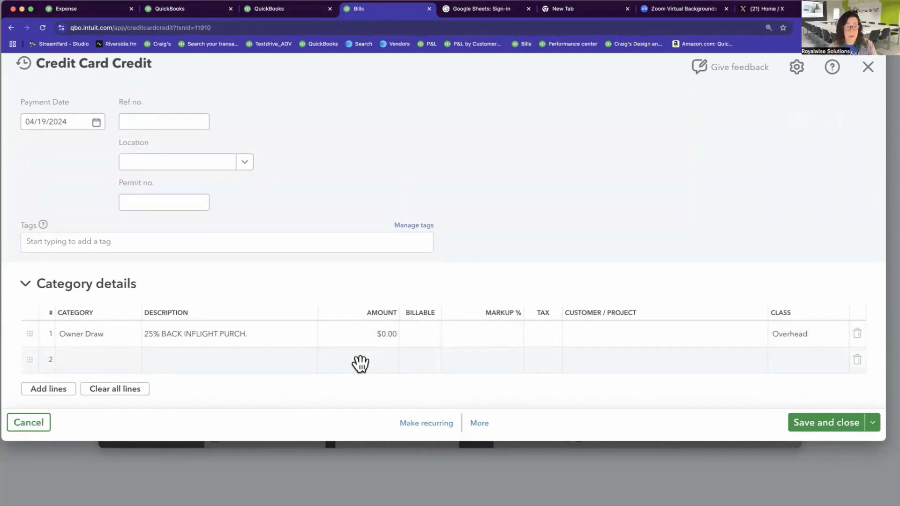
scroll(361, 363, "down", 1)
scroll(360, 363, "down", 5)
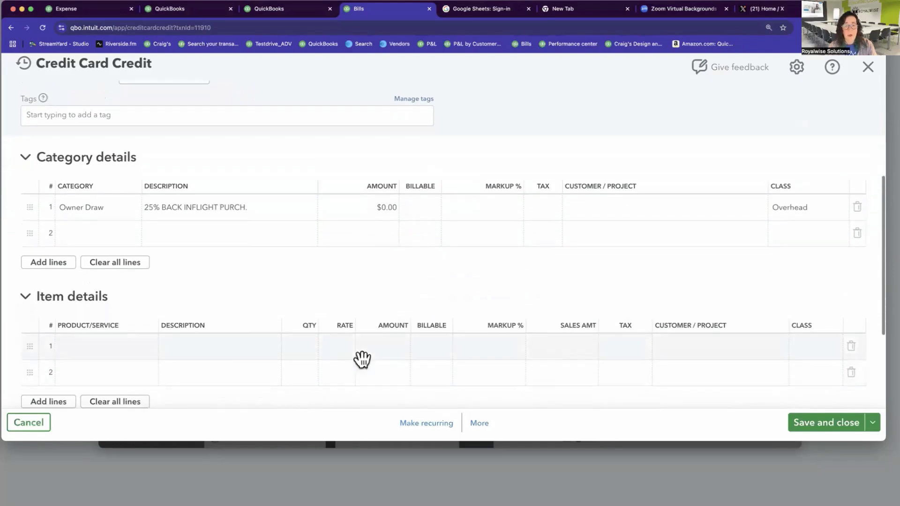
scroll(429, 324, "down", 3)
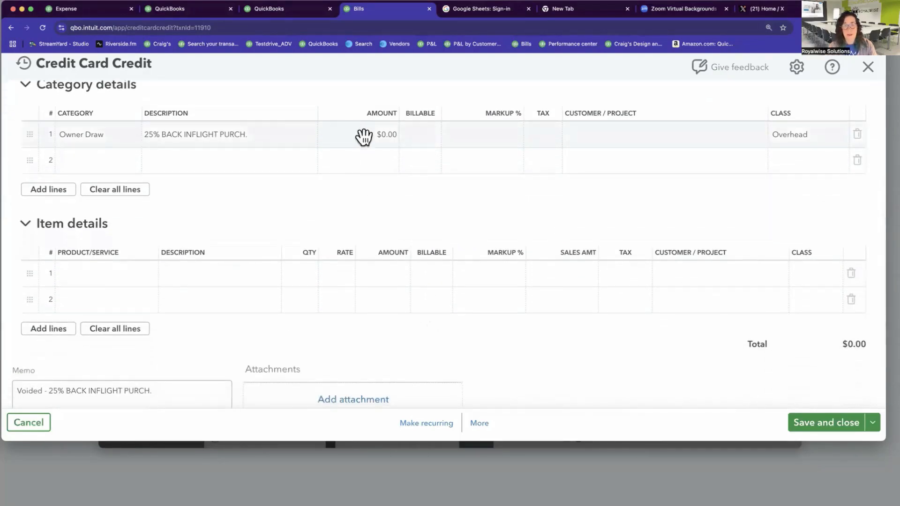
- Set the amount of the Owner Draw category line to $2.00
left_click(162, 393)
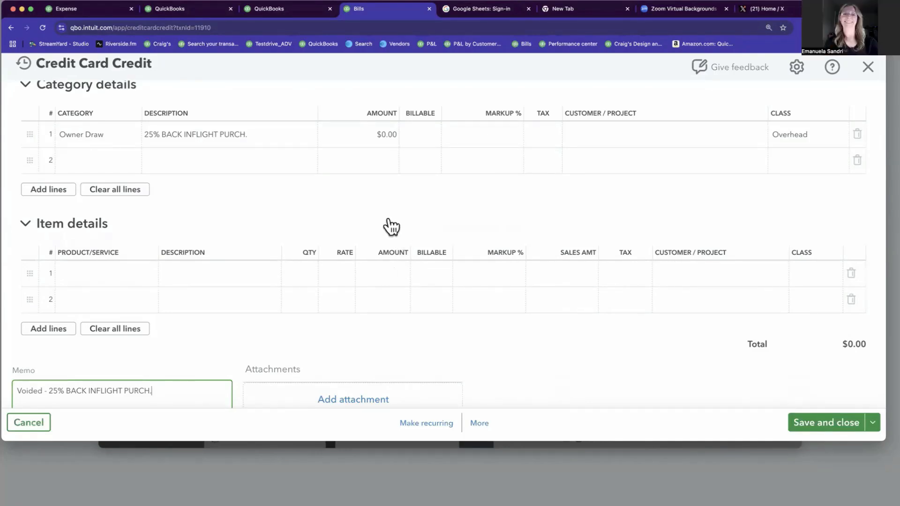
left_click(359, 137)
type("2")
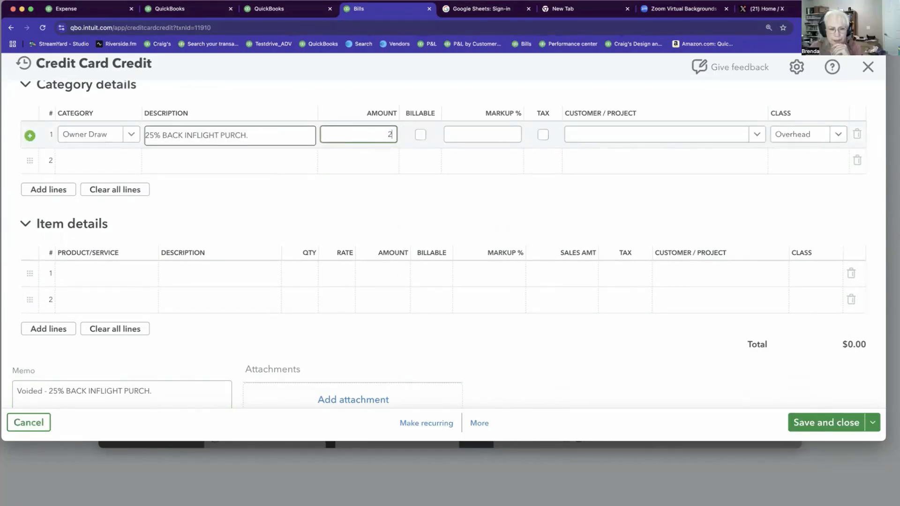
left_click(589, 322)
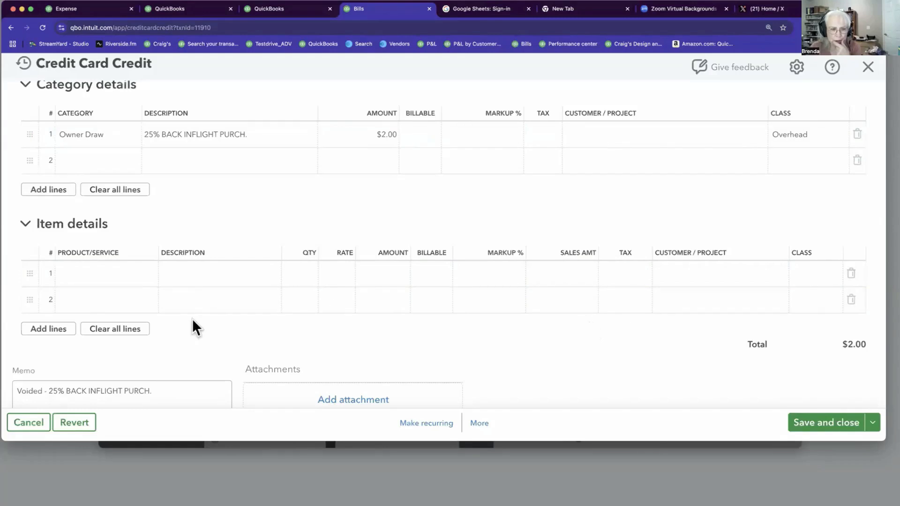
- Remove the "Voided -" prefix from the memo, then save and close the credit card credit
double_click(29, 391)
key("BackSpace")
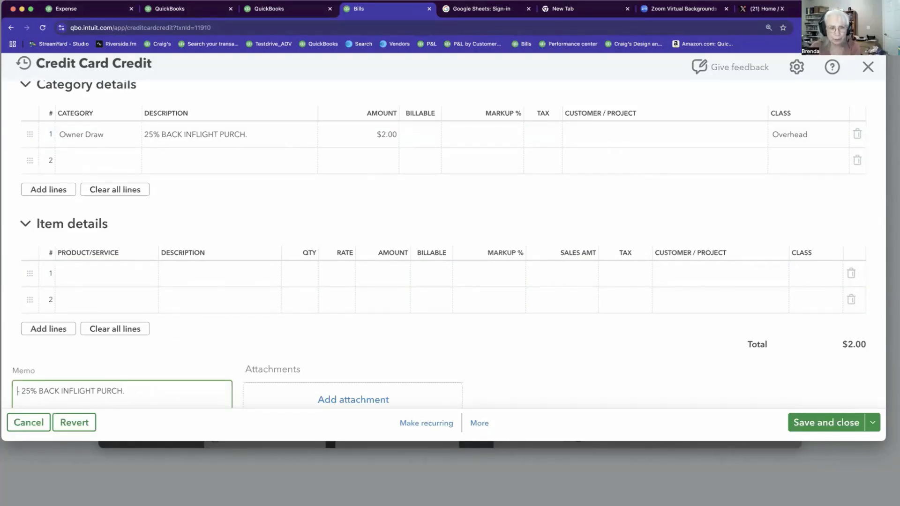
key("Delete")
key("Delete")
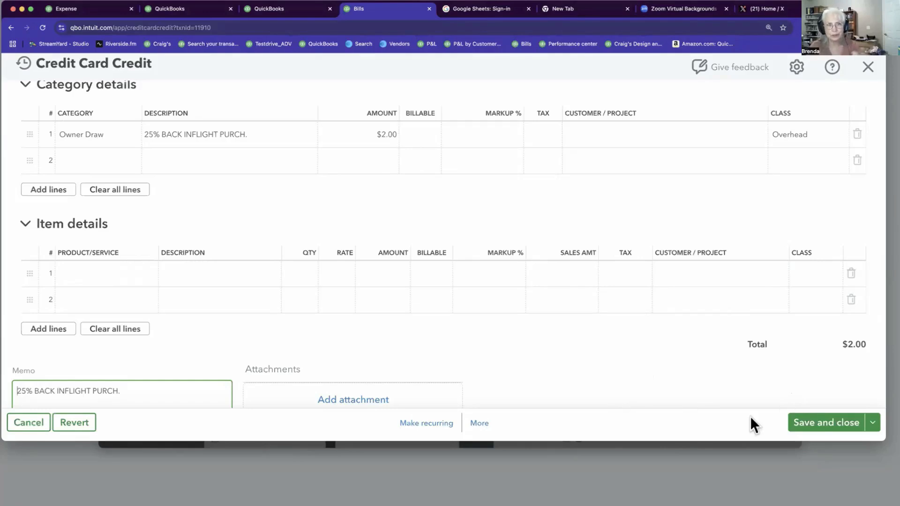
left_click(809, 427)
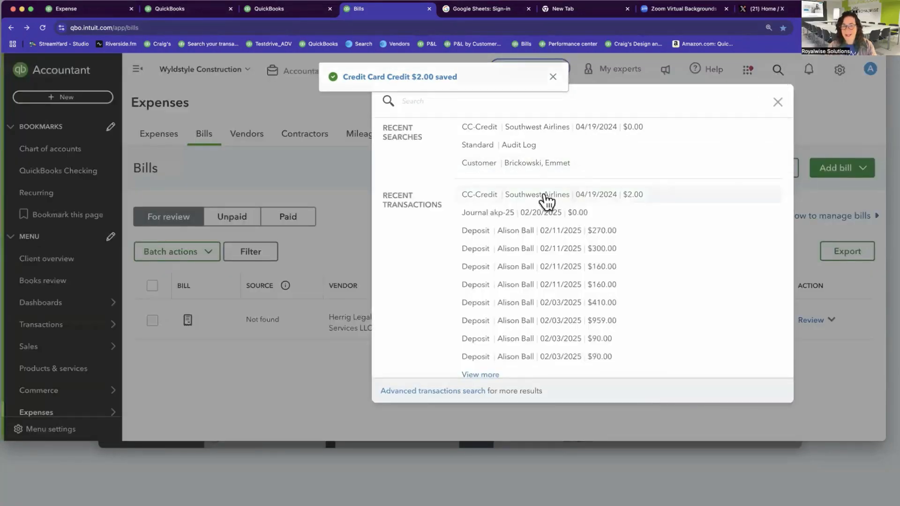
- Reopen the 04/19/2024 Southwest Airlines credit card credit and review the recent edit and void in its audit history
left_click(531, 196)
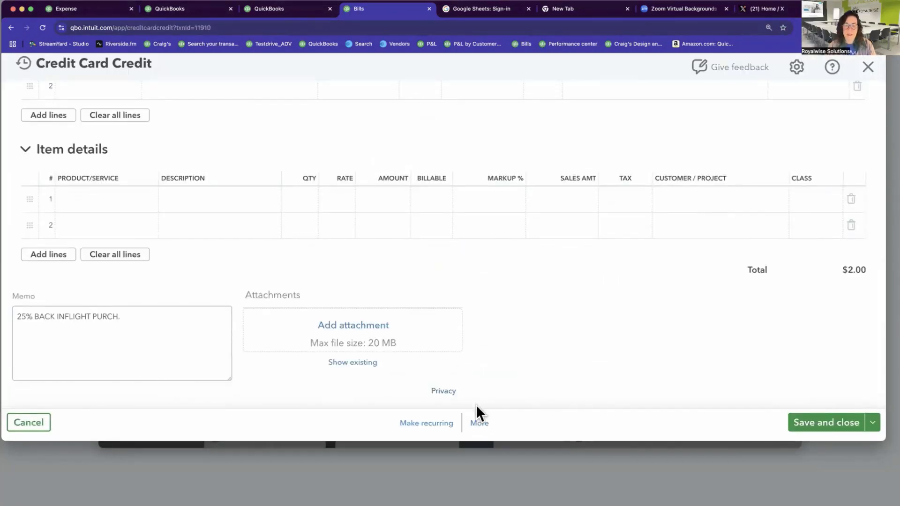
left_click(479, 424)
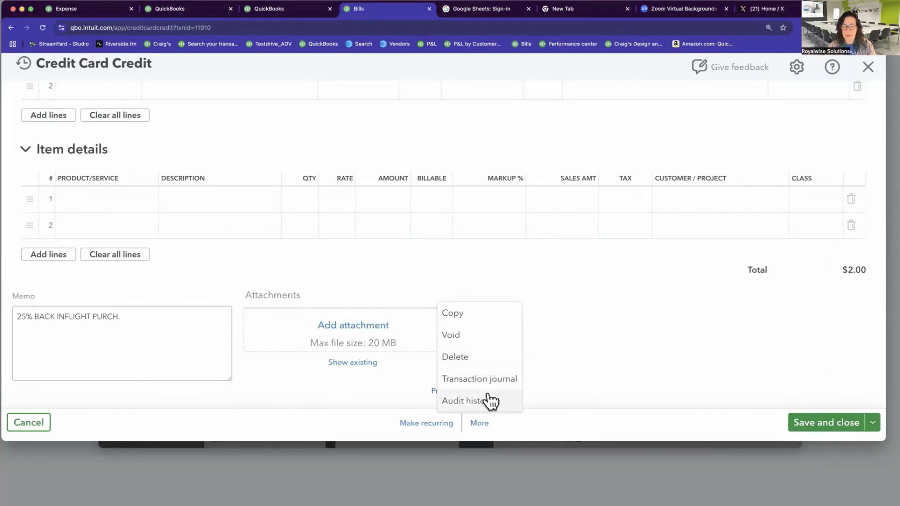
left_click(476, 402)
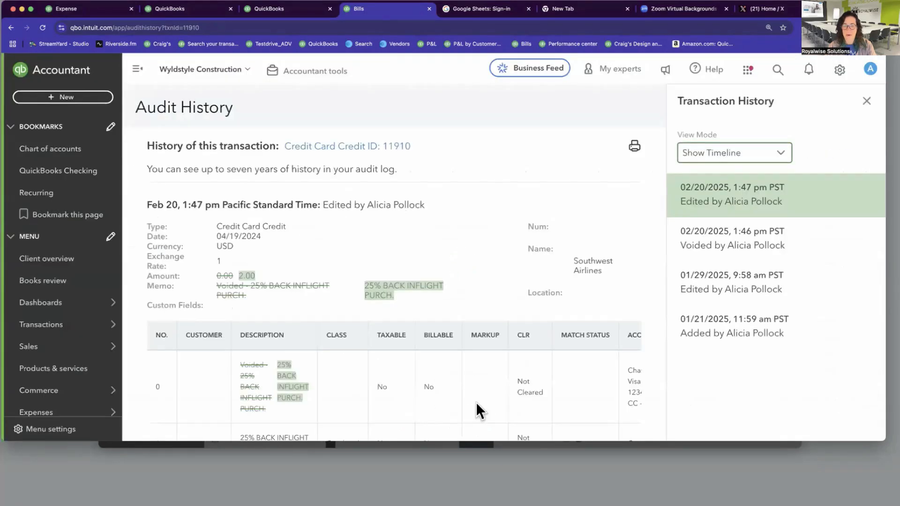
scroll(492, 280, "down", 10)
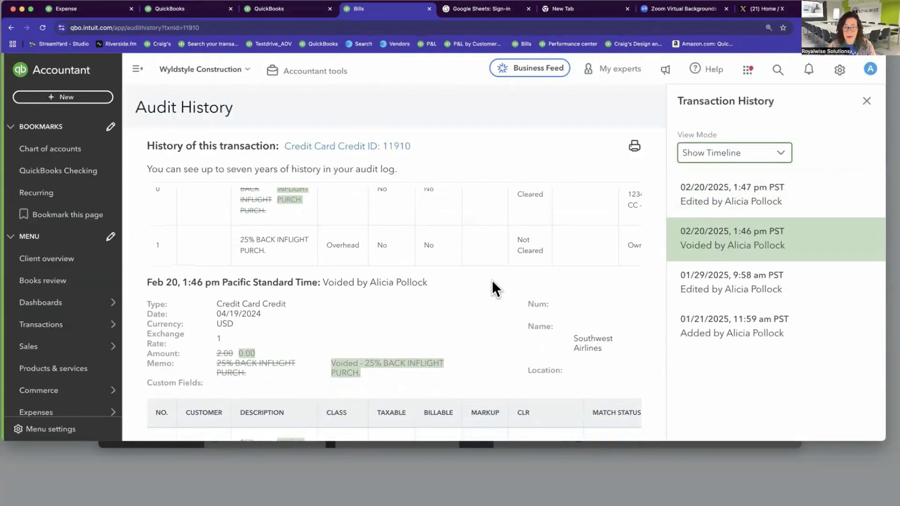
- Compare the voided, edited and originally added versions of the Southwest Airlines credit card credit in its audit history
scroll(491, 280, "down", 10)
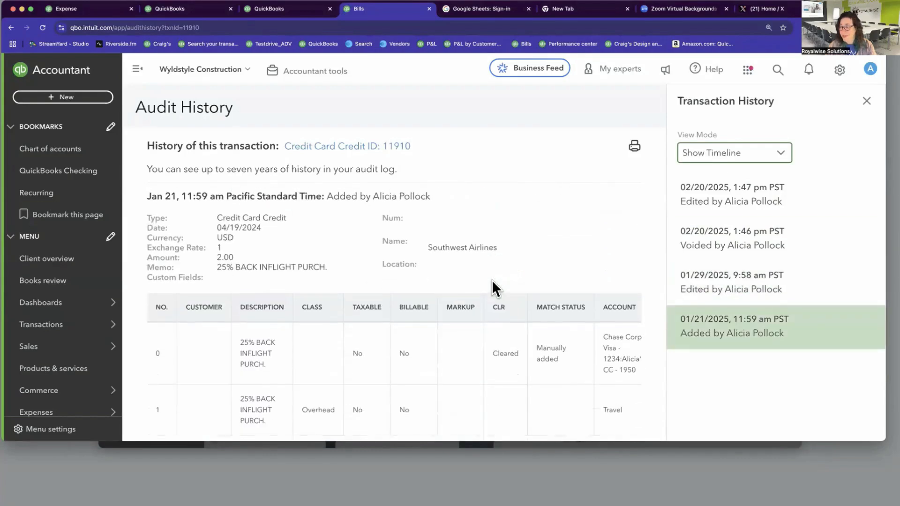
scroll(491, 280, "up", 5)
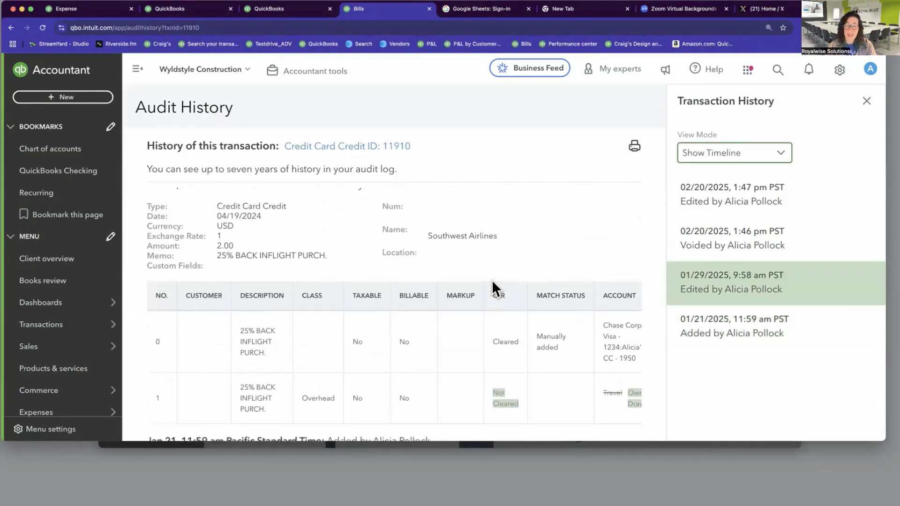
scroll(492, 281, "up", 5)
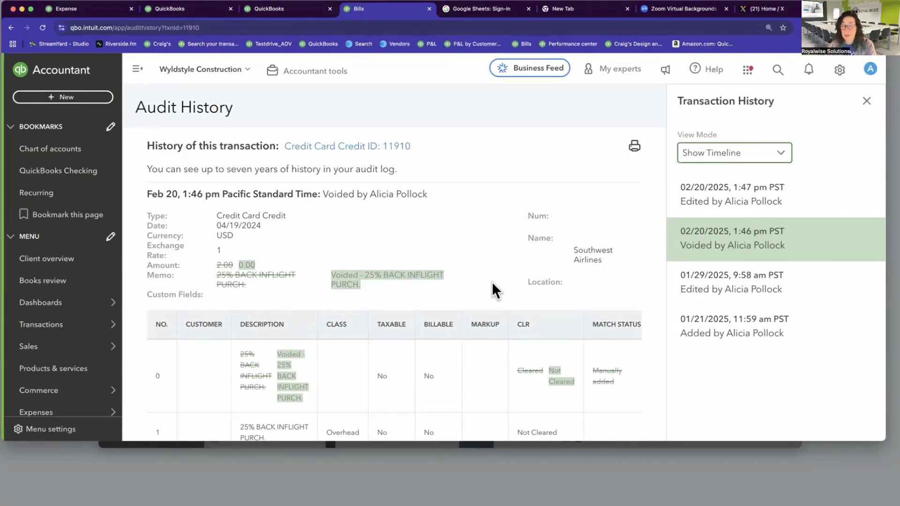
scroll(491, 282, "down", 3)
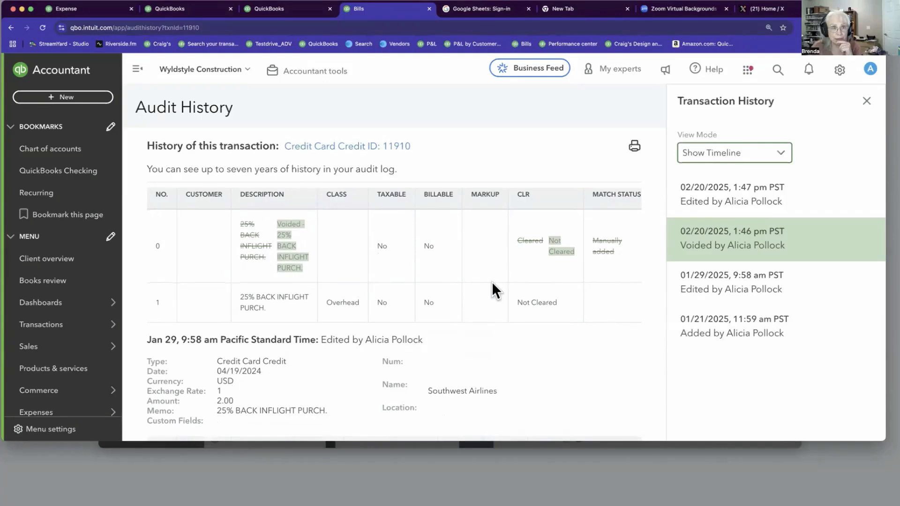
scroll(491, 283, "down", 4)
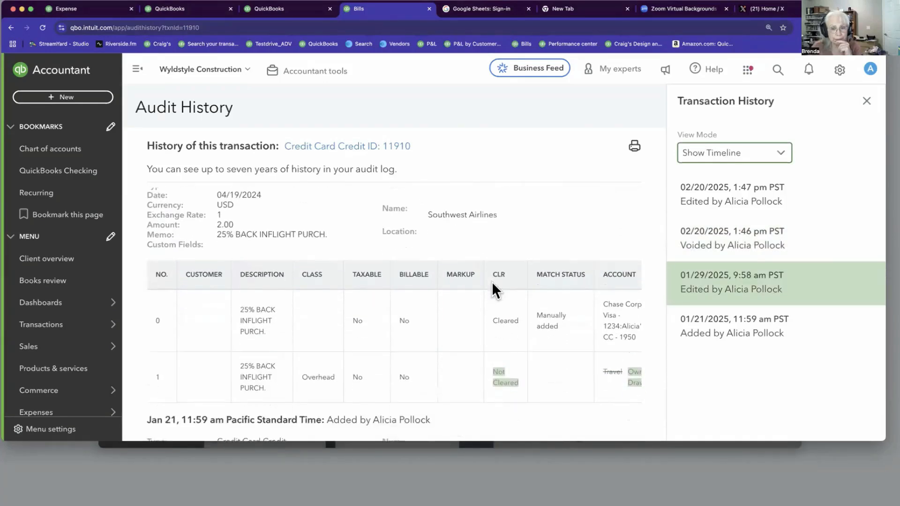
- Examine the cleared status and account changes on line 1 of the 01/29/2025 edit
scroll(492, 282, "down", 3)
scroll(464, 277, "right", 2)
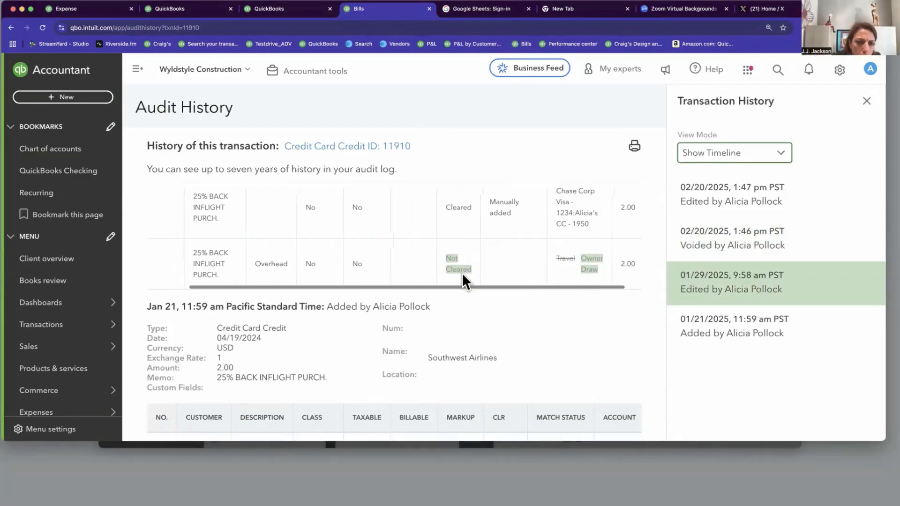
scroll(463, 273, "right", 1)
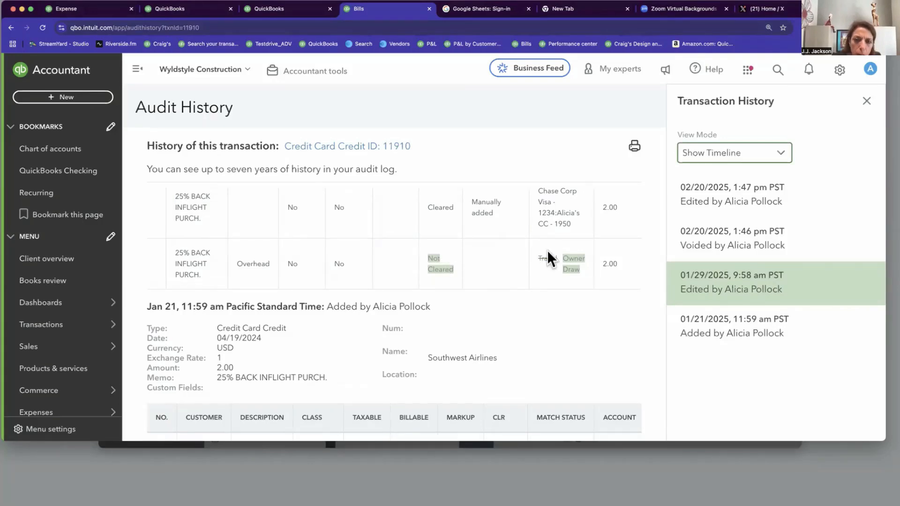
left_click_drag(537, 258, 575, 271)
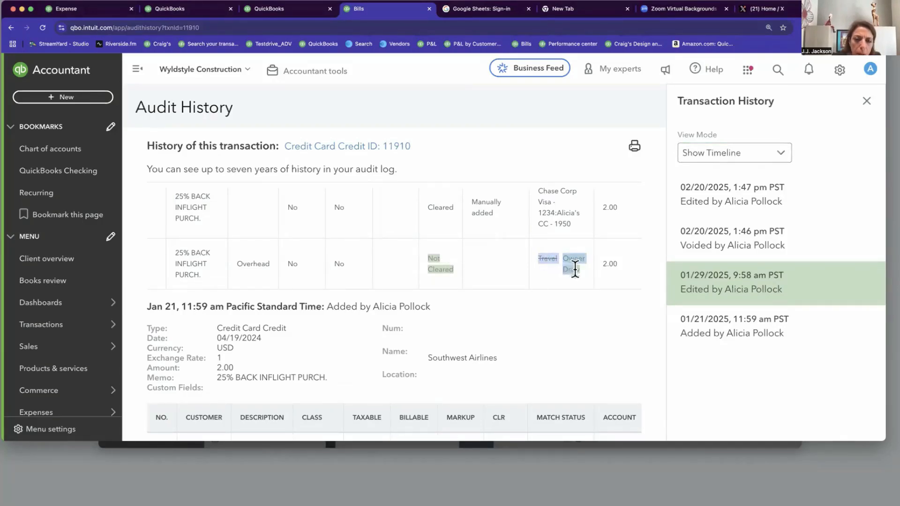
left_click(582, 271)
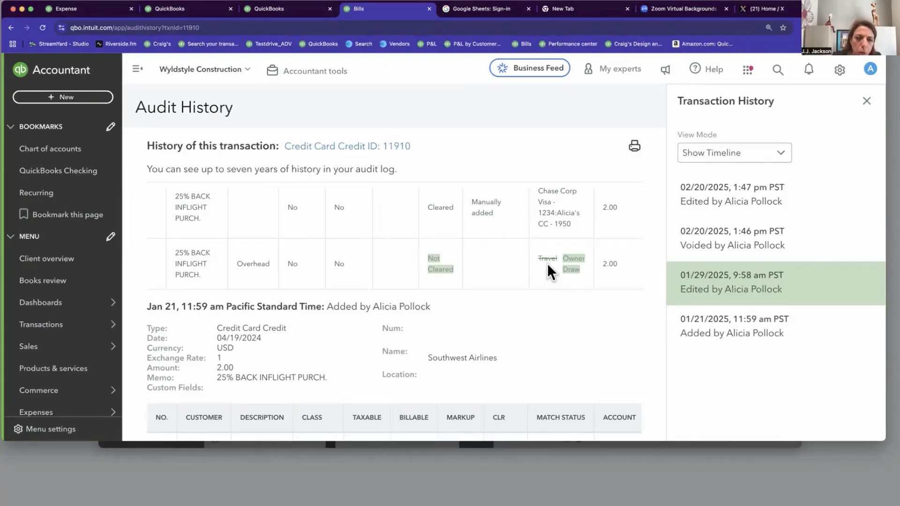
scroll(328, 234, "left", 3)
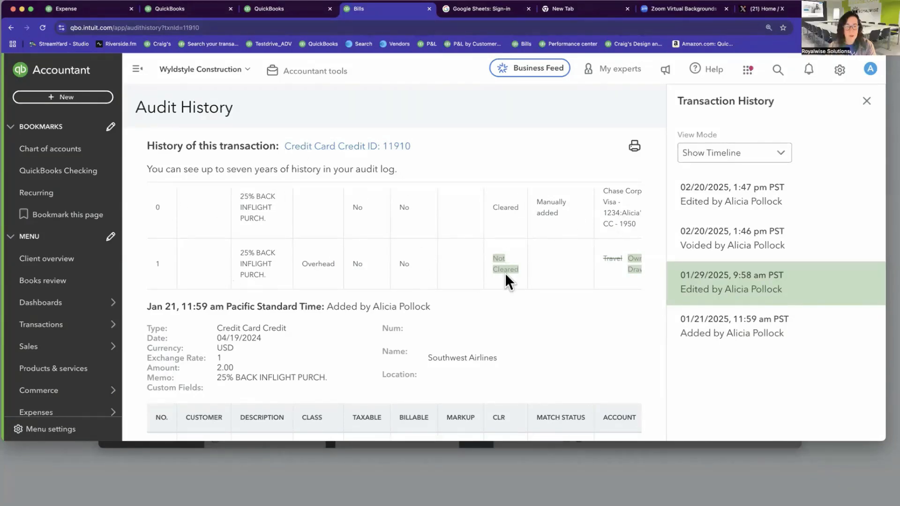
- Check the 01/21/2025 original entry, and highlight the line 0 credit card account row of the 01/29/2025 edit
scroll(505, 273, "down", 3)
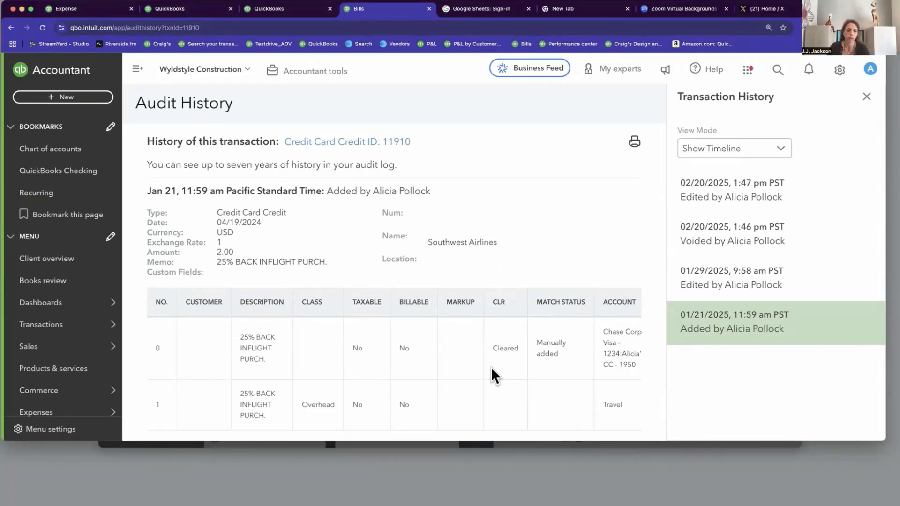
scroll(491, 367, "up", 3)
left_click_drag(153, 269, 639, 284)
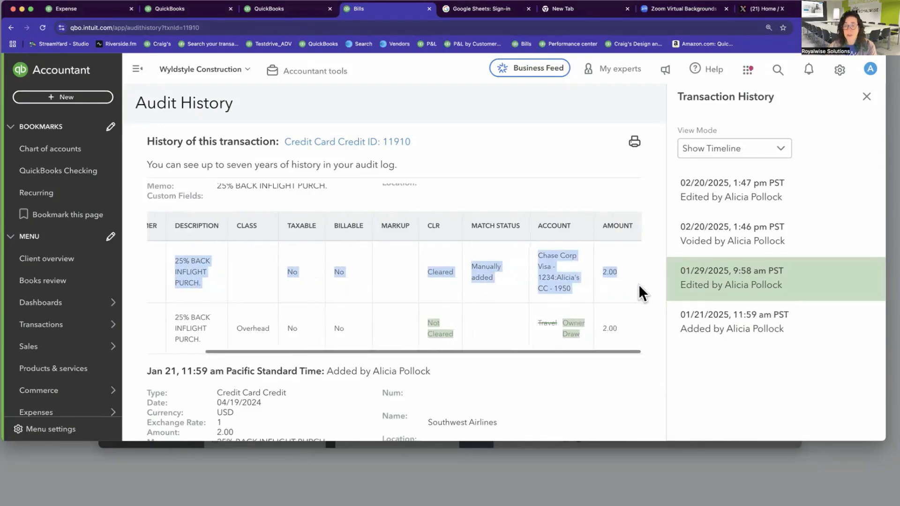
- Reopen the 04/19/2024 Southwest Airlines credit card credit in the other QuickBooks tab and look over its category details
left_click(302, 9)
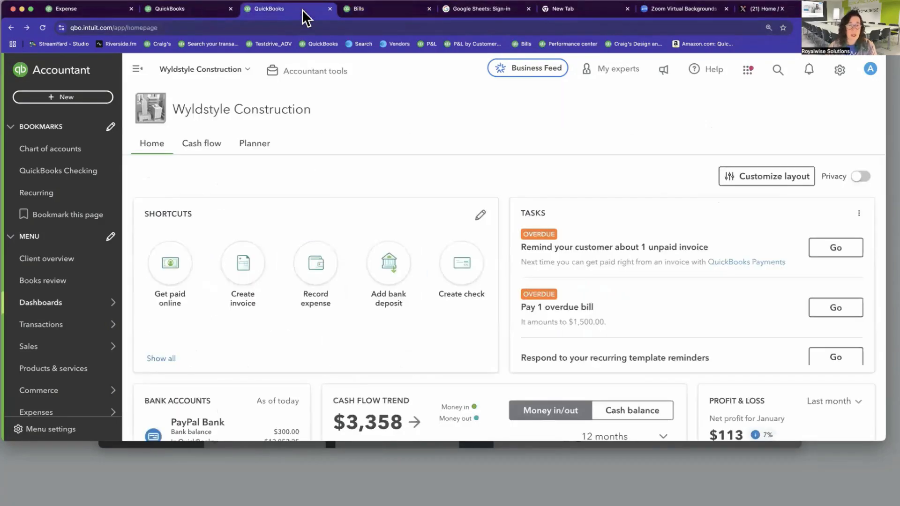
left_click(779, 71)
left_click(530, 213)
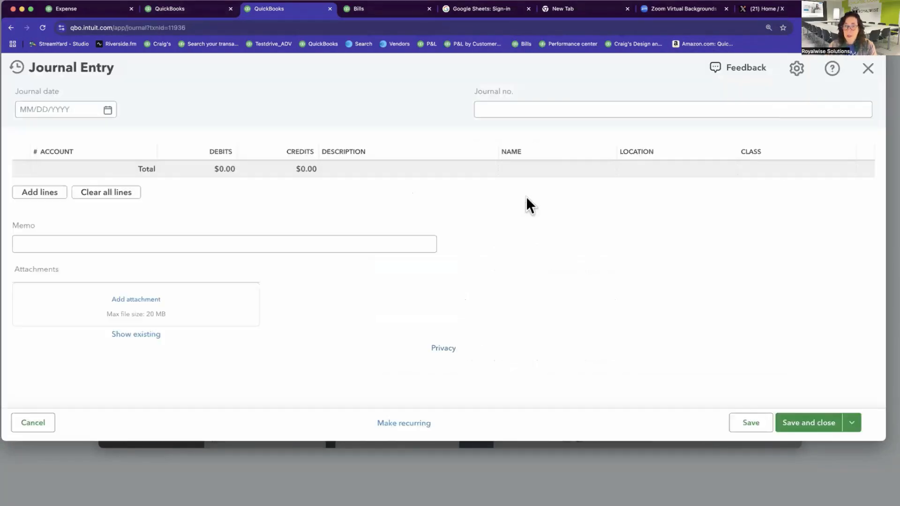
left_click(869, 71)
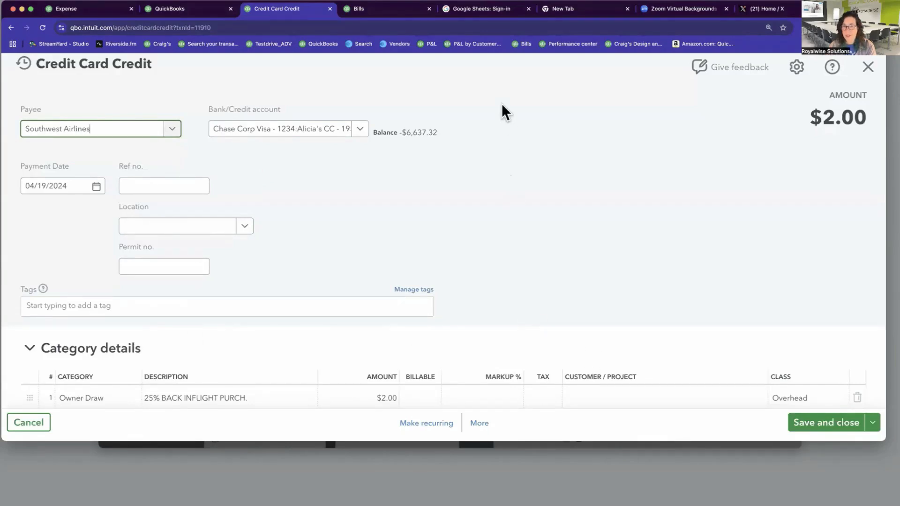
scroll(513, 308, "down", 5)
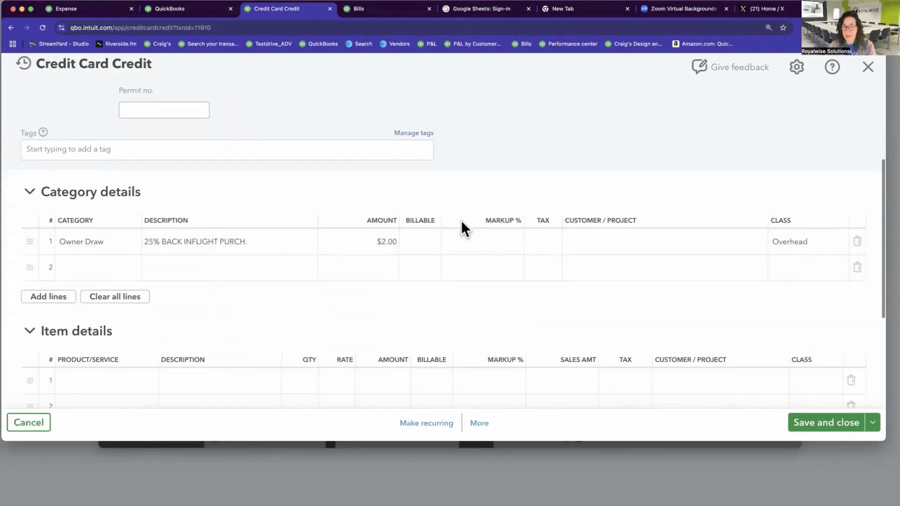
scroll(480, 385, "up", 5)
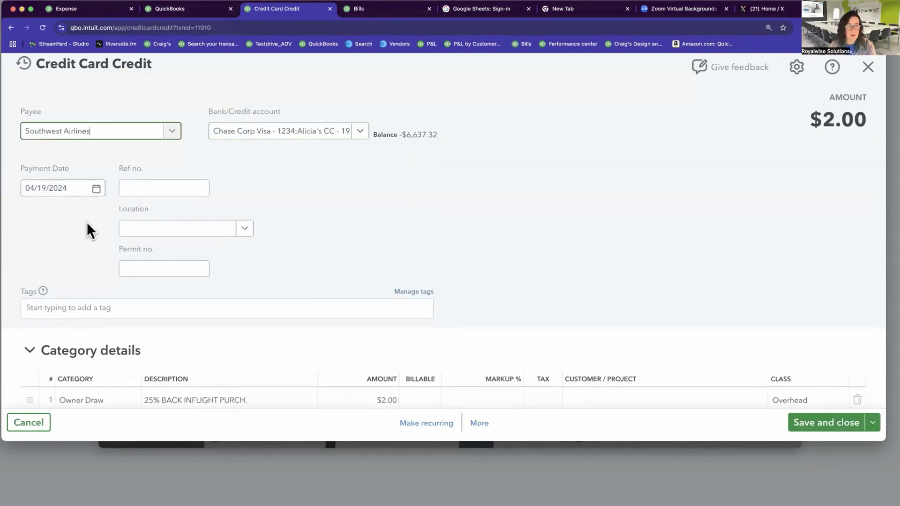
- Split the credit into two $1.00 Owner Draw lines, assign the second to the New Construction class, and save and close
scroll(340, 217, "down", 1)
scroll(336, 208, "down", 3)
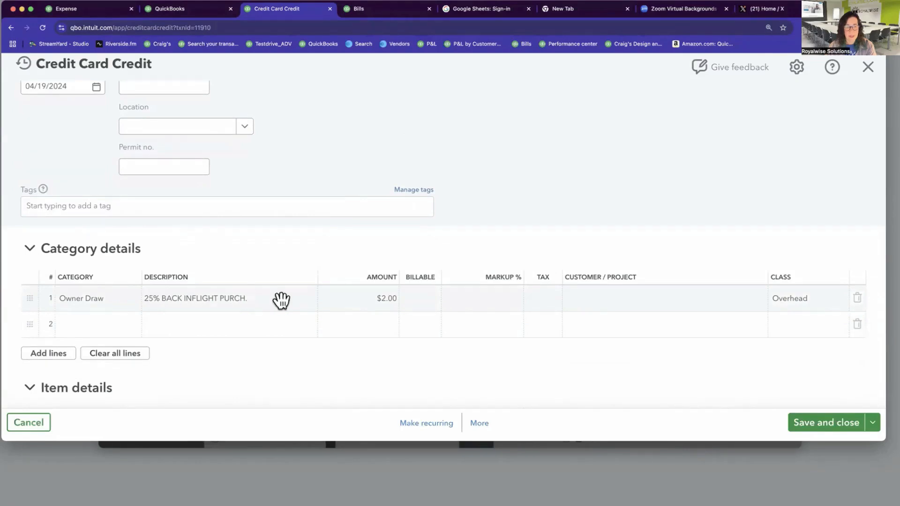
left_click(98, 324)
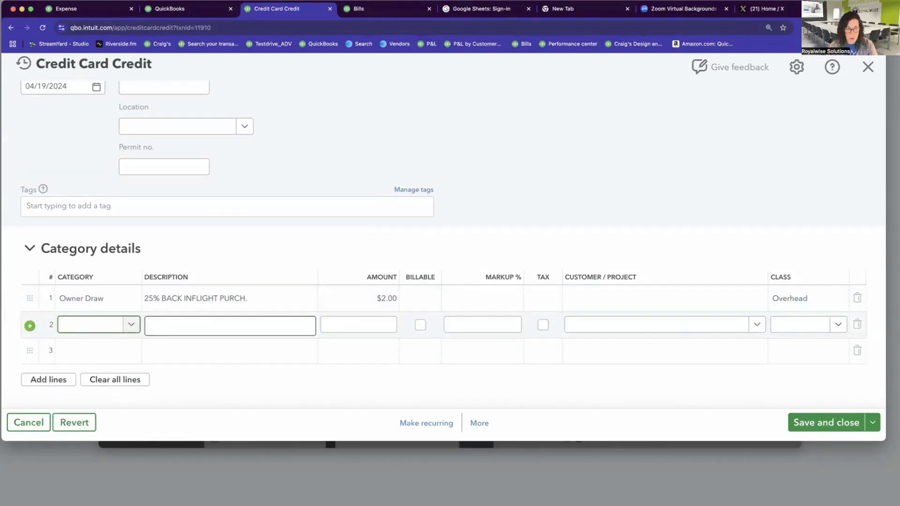
type("own")
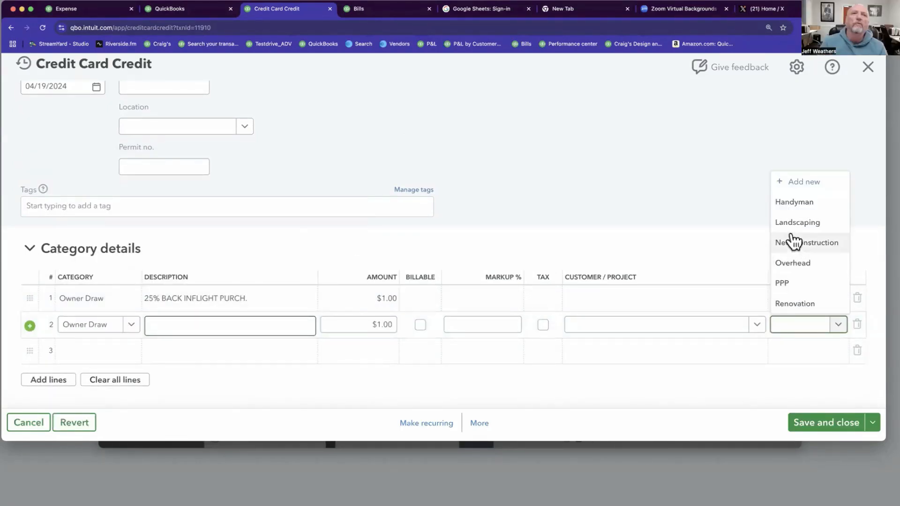
left_click(791, 243)
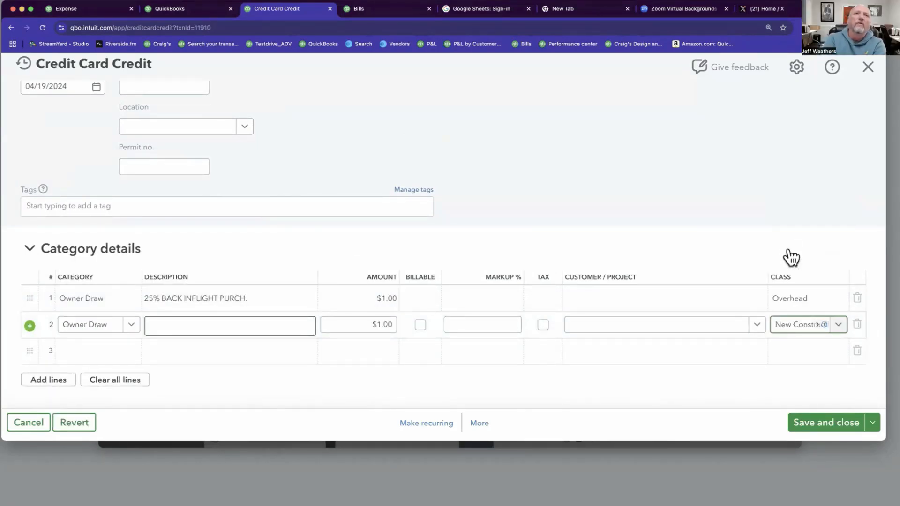
left_click(808, 424)
- Open the credit card credit's audit history in another QuickBooks tab and examine the line changes in the latest edit
left_click(201, 10)
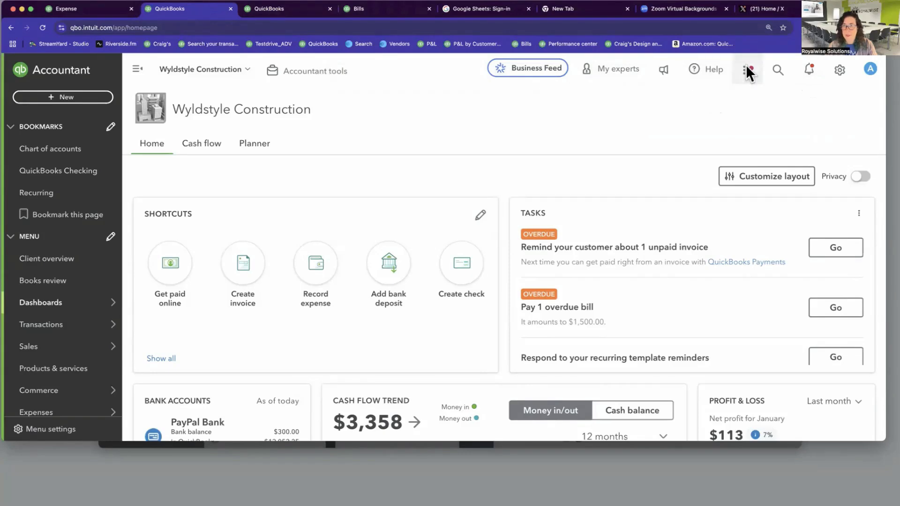
left_click(777, 71)
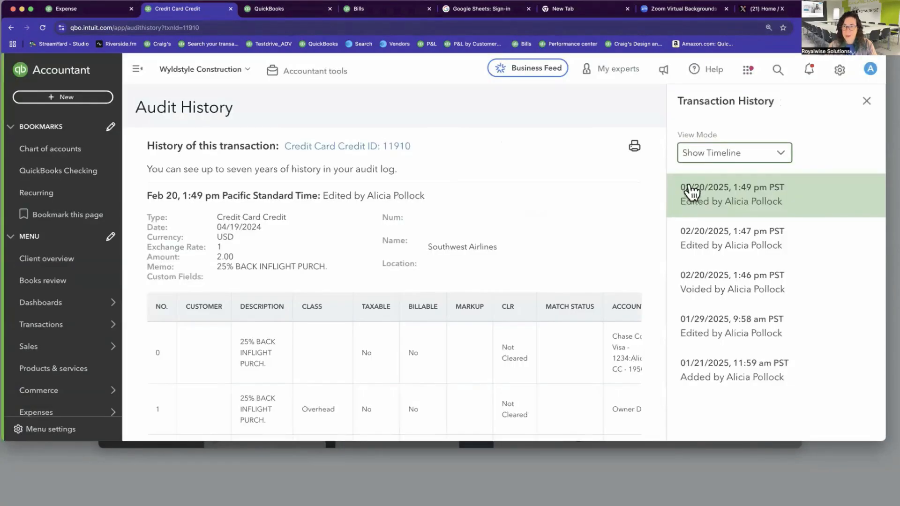
scroll(541, 284, "down", 4)
scroll(541, 285, "up", 2)
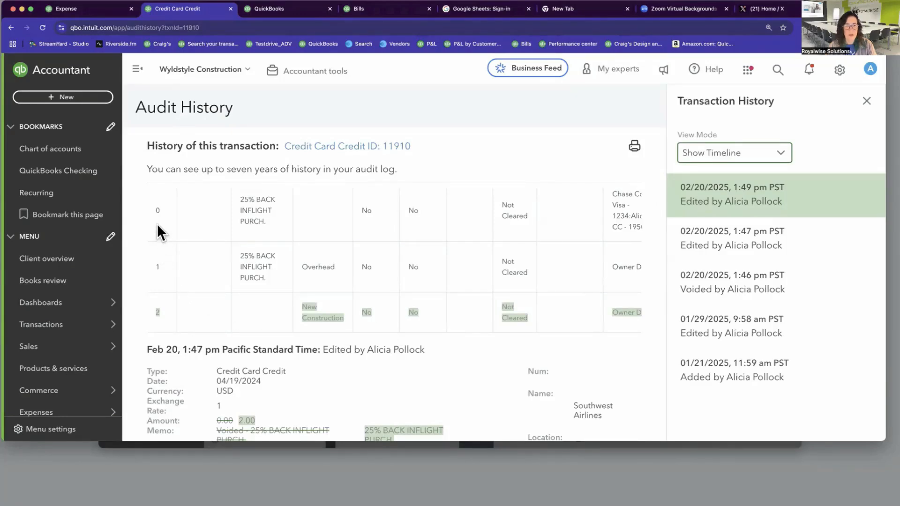
scroll(536, 305, "right", 3)
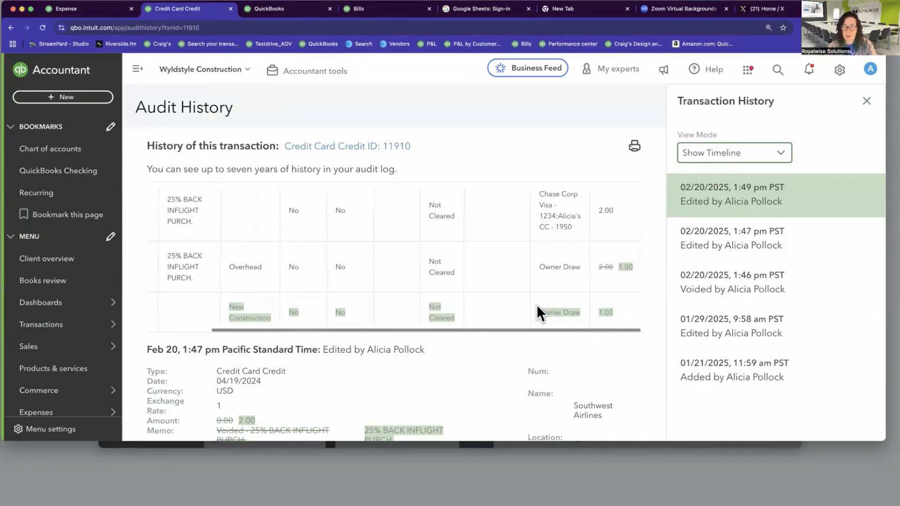